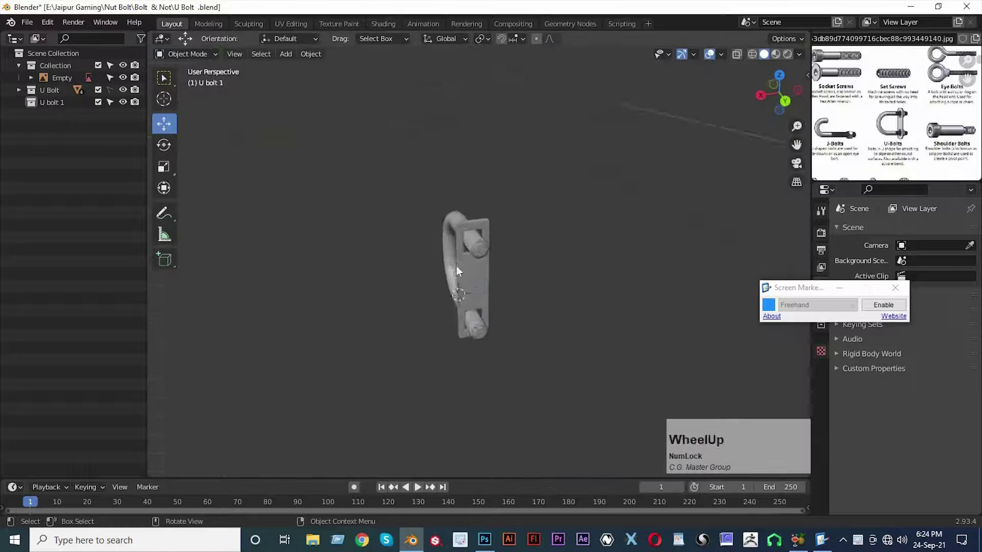
Examine the finished U-bolt model from several angles along with the objects in its U Bolt collection
scroll(459, 274, "up", 4)
left_click_drag(654, 280, 603, 292)
middle_click_drag(561, 311, 525, 324)
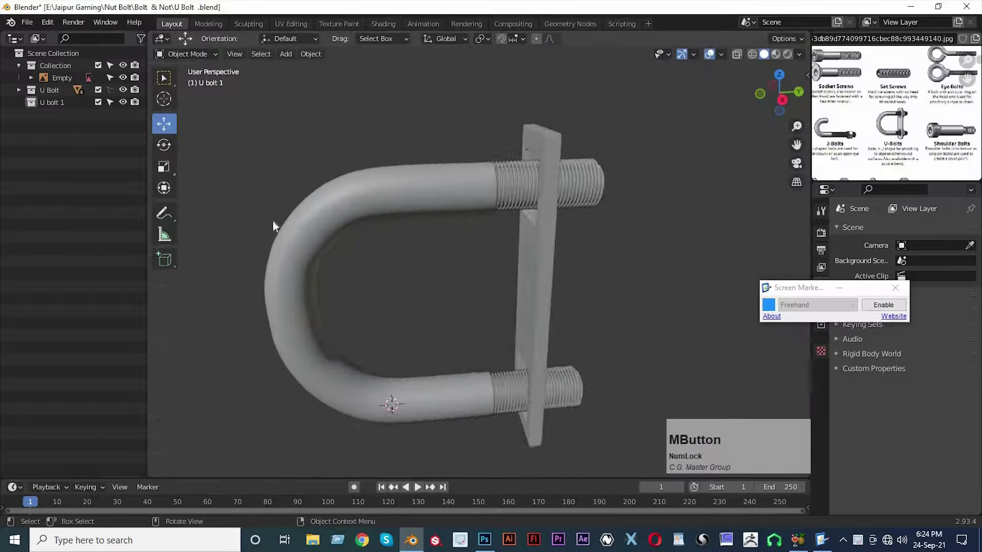
left_click(122, 90)
left_click(123, 91)
left_click(109, 91)
middle_click_drag(489, 226, 336, 205)
left_click(20, 90)
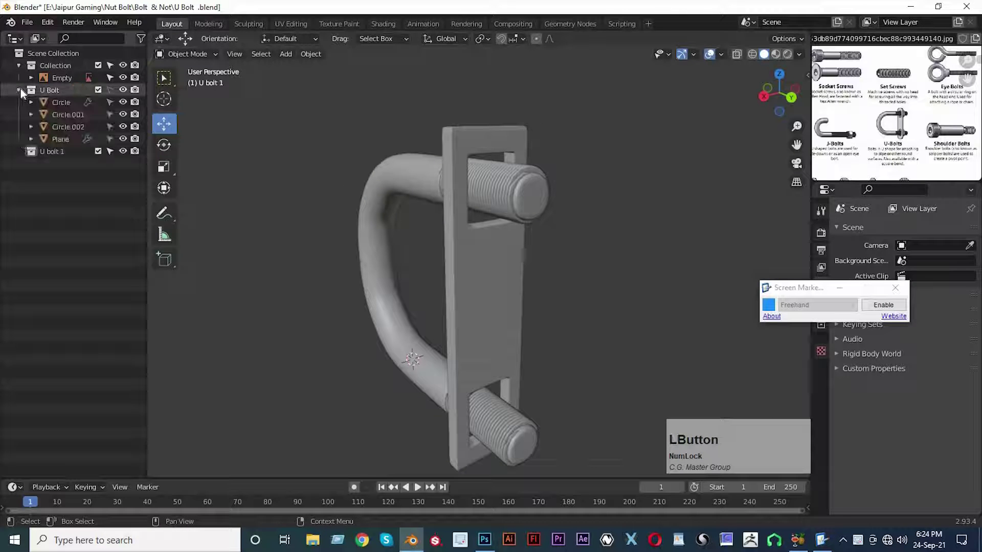
left_click(19, 90)
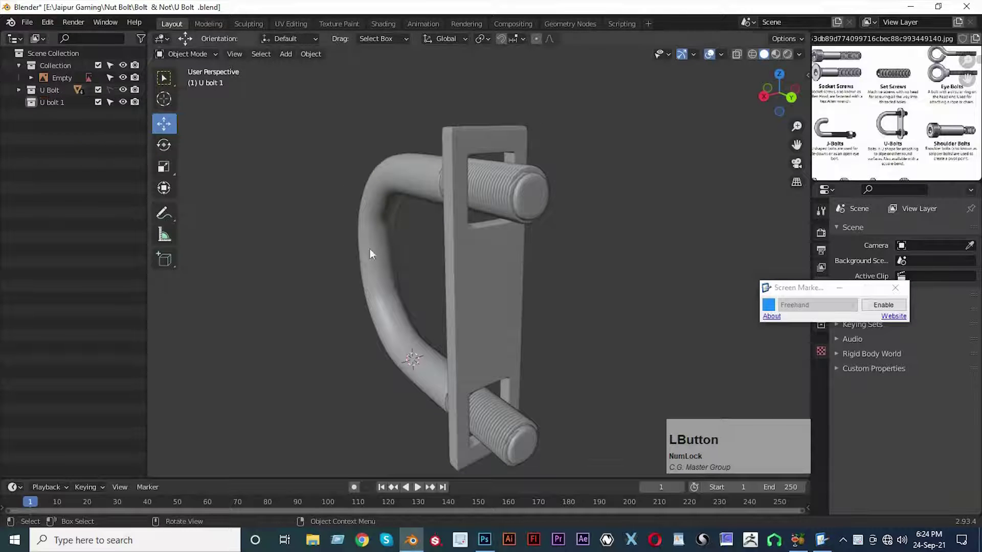
middle_click_drag(370, 248, 428, 217)
scroll(523, 257, "down", 2)
left_click(357, 388)
middle_click_drag(358, 388, 293, 366)
left_click(221, 459)
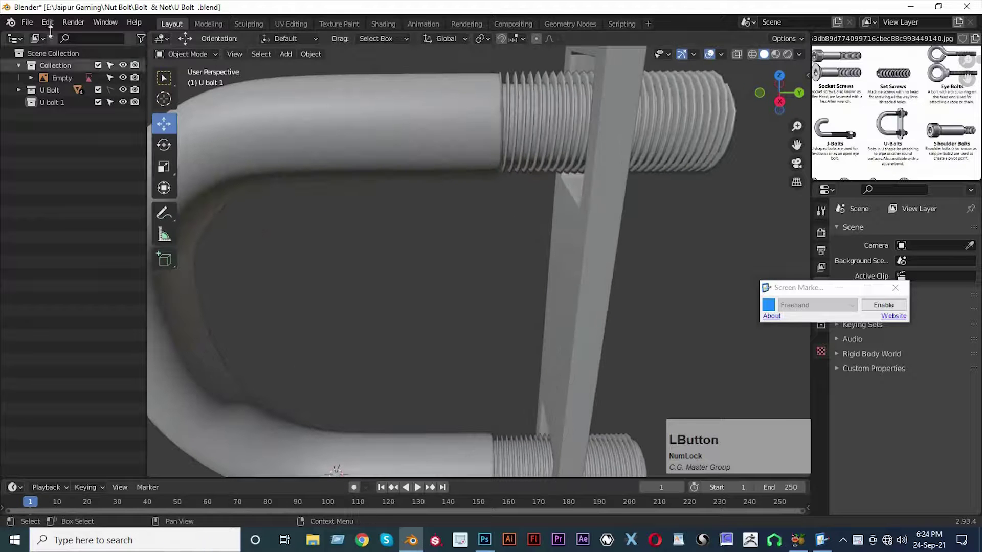
Create a new file, discarding the unsaved changes to the U-bolt file
left_click(28, 23)
mouse_move(57, 34)
left_click(170, 35)
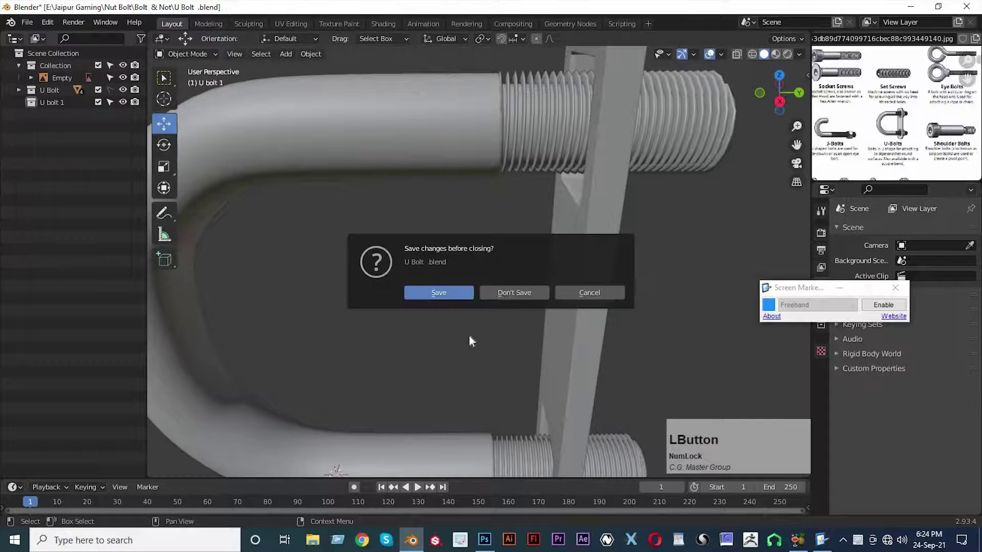
left_click(514, 293)
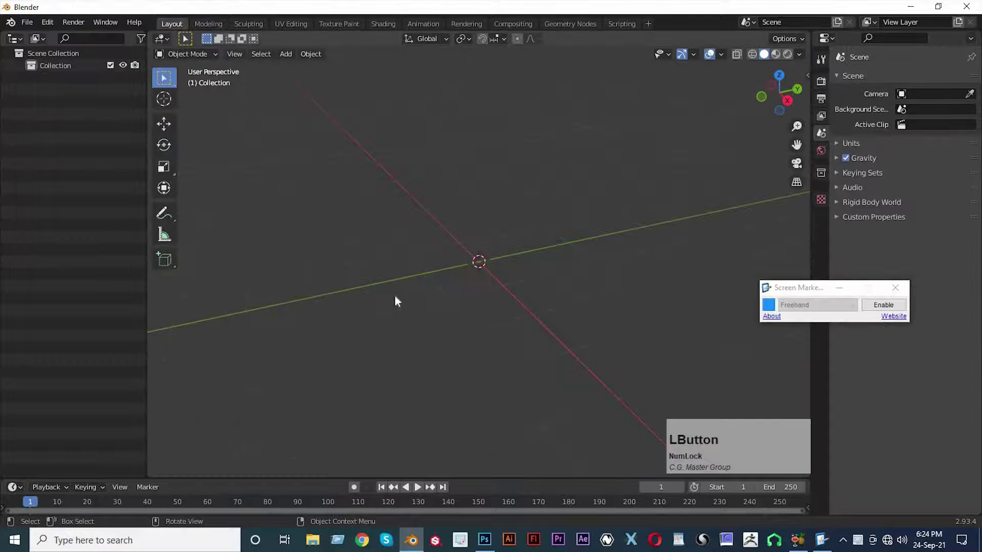
In front view, add 53db89d774099716cbec88c993449140.jpg from the Nut Bolt folder as a reference image
key("KP_1")
scroll(368, 287, "up", 2)
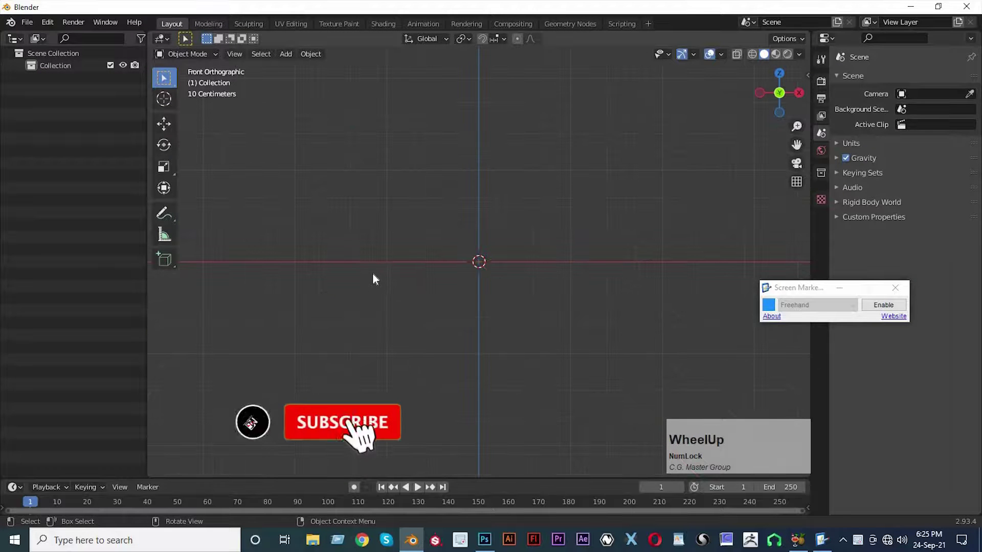
key("shift+a")
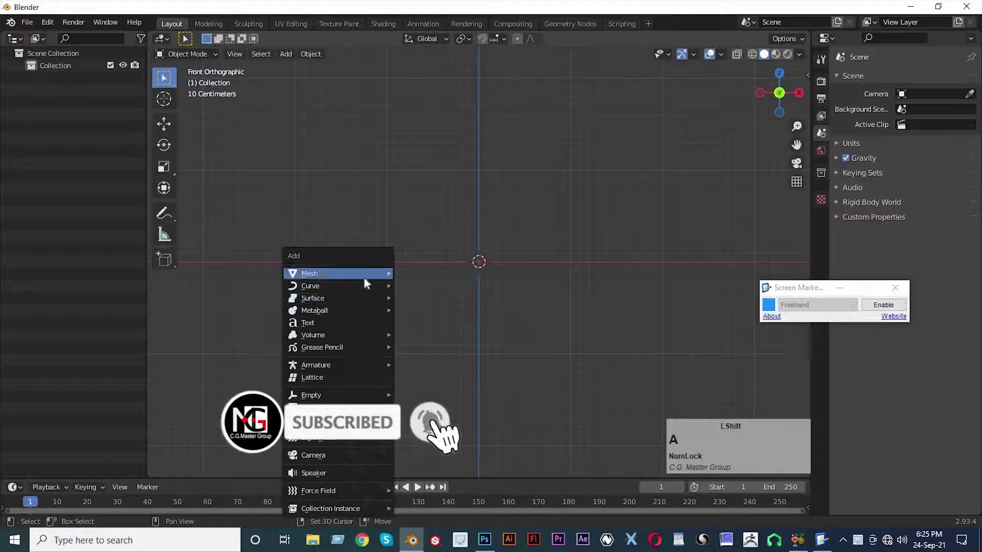
key("shift+a")
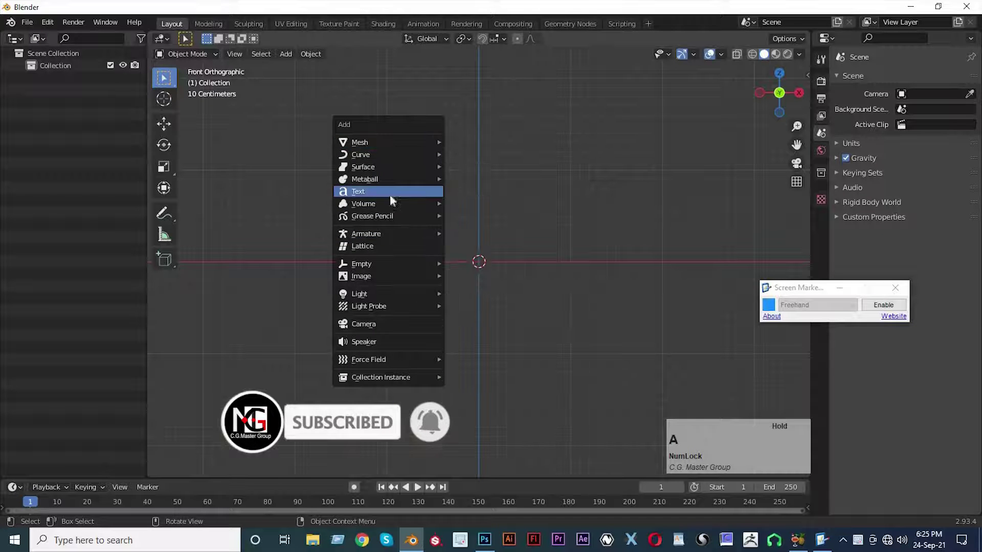
mouse_move(387, 276)
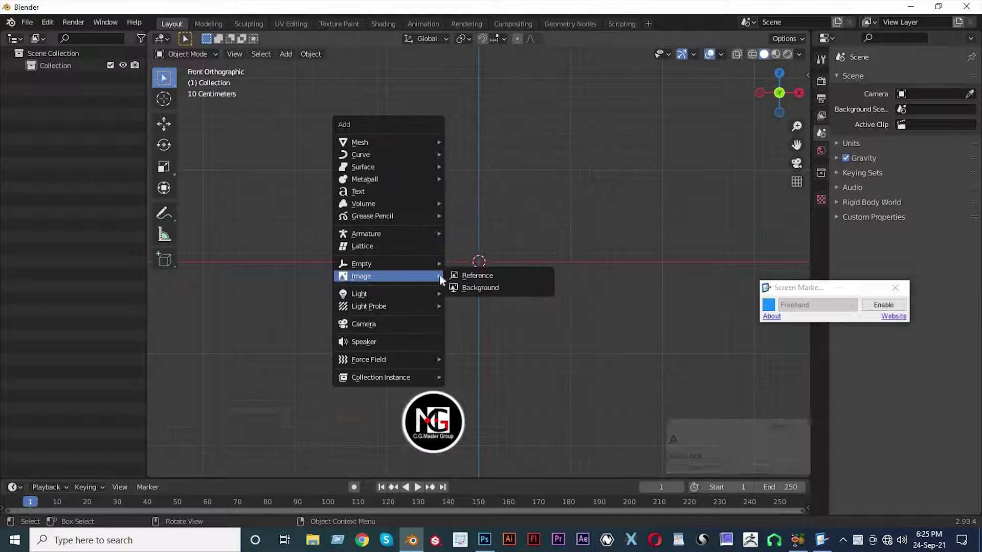
left_click(480, 277)
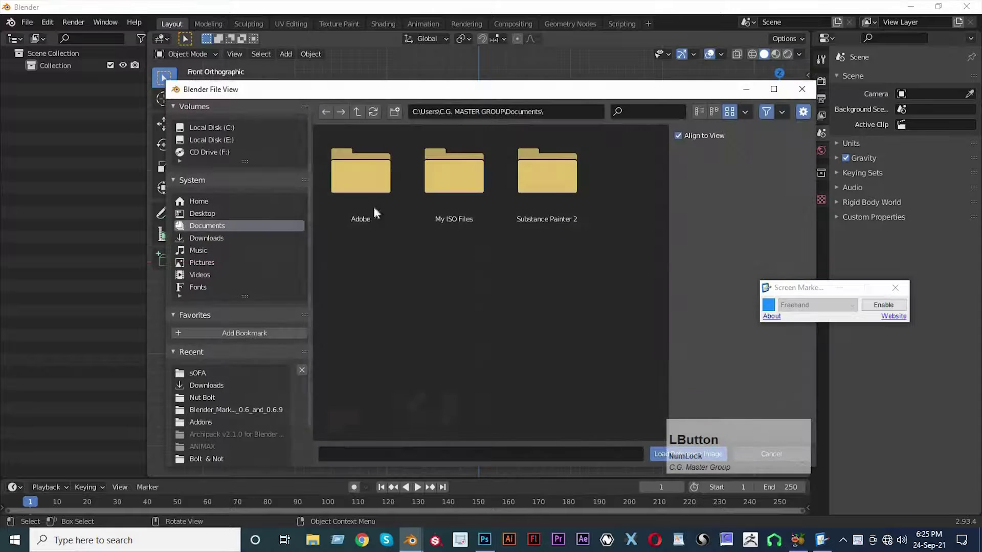
left_click(205, 399)
left_click(546, 174)
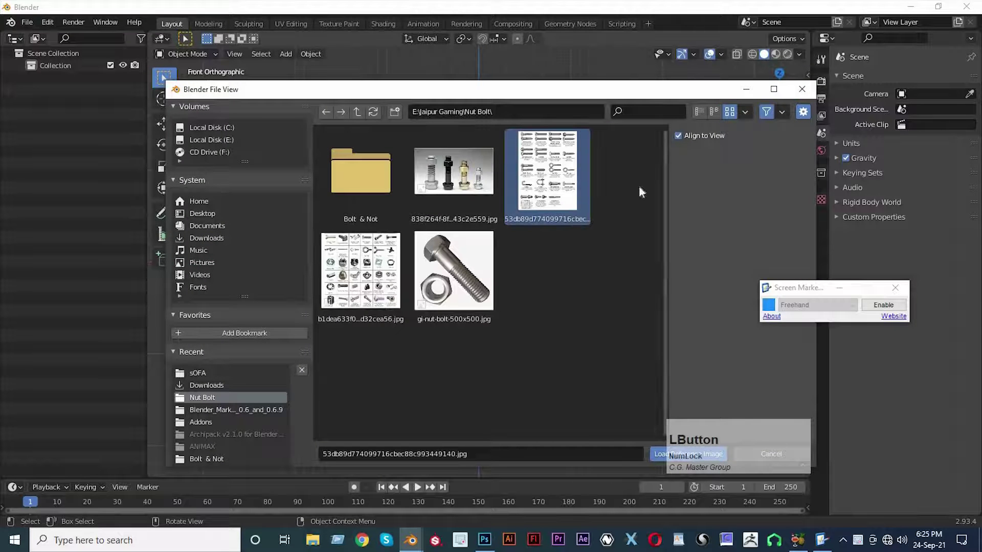
left_click_drag(612, 94, 513, 54)
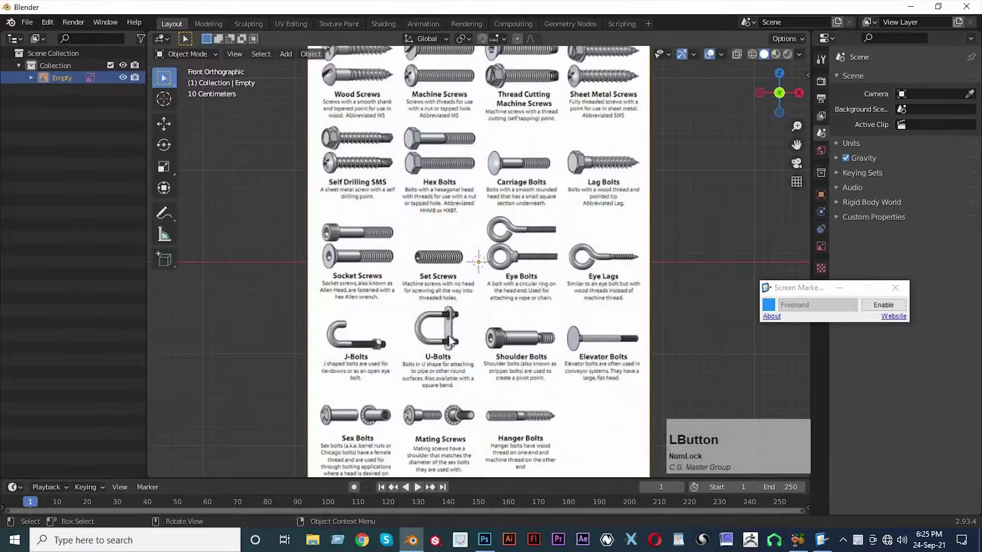
Activate the Move tool and examine the bolt reference sheet around the U-Bolts drawing in front view
mouse_move(449, 336)
middle_mouse_down()
mouse_move(453, 314)
mouse_move(420, 315)
mouse_move(490, 349)
mouse_move(463, 349)
middle_mouse_up()
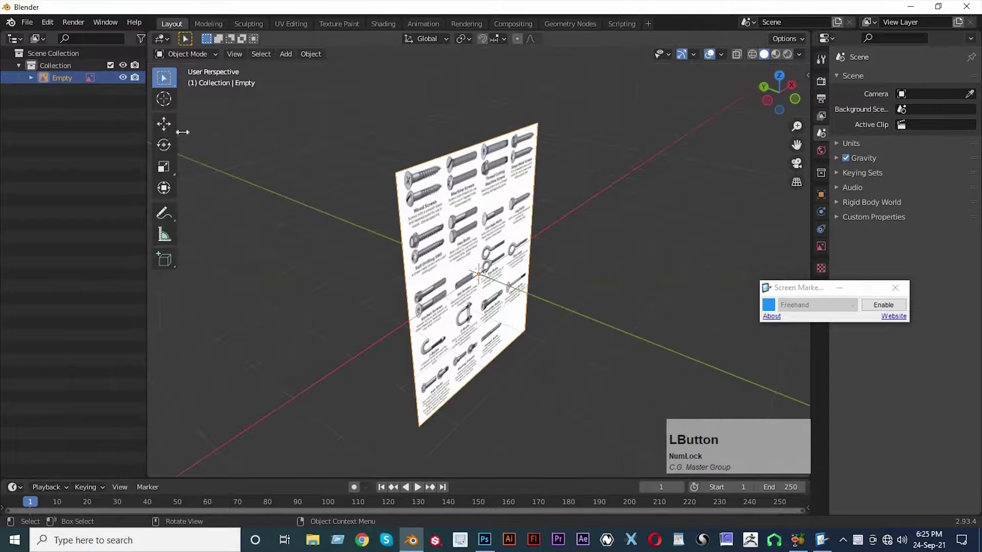
left_click(163, 124)
middle_click_drag(410, 244, 432, 263)
left_click_drag(432, 264, 428, 285)
key("KP_3")
key("KP_1")
scroll(399, 307, "up", 6)
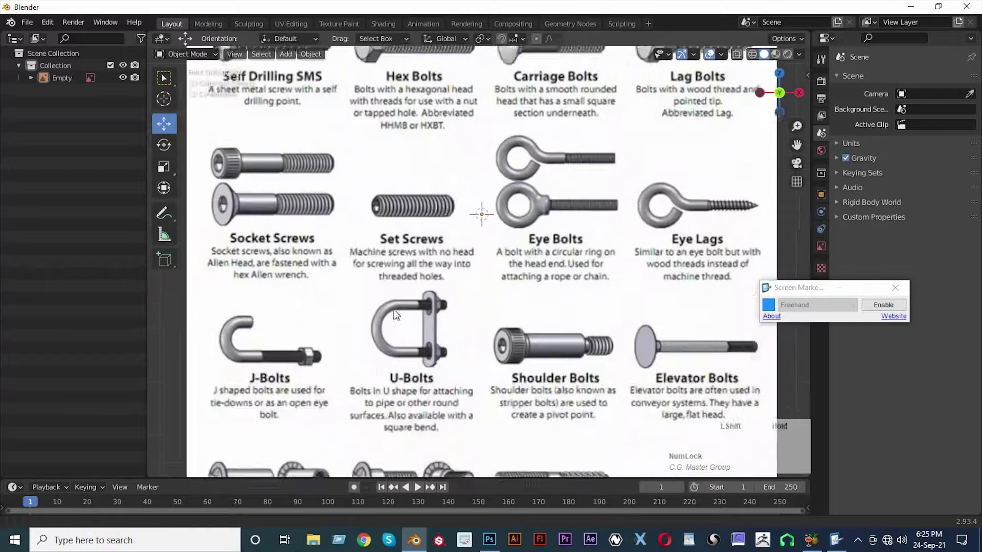
scroll(400, 307, "down", 4)
middle_click_drag(520, 286, 499, 450, "shift")
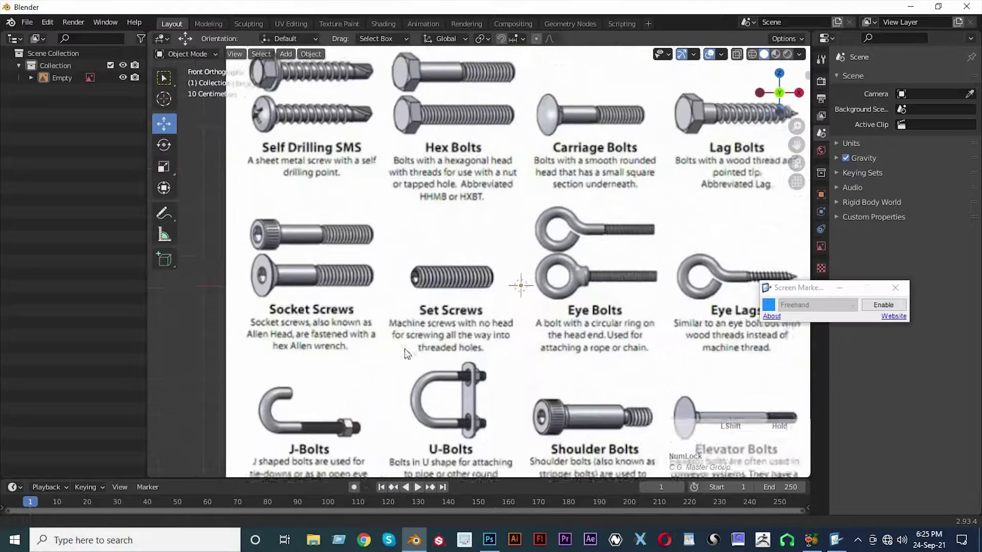
Enable opacity on the reference image, lower it to 0.437, and make the image unselectable in the outliner
left_click(643, 272)
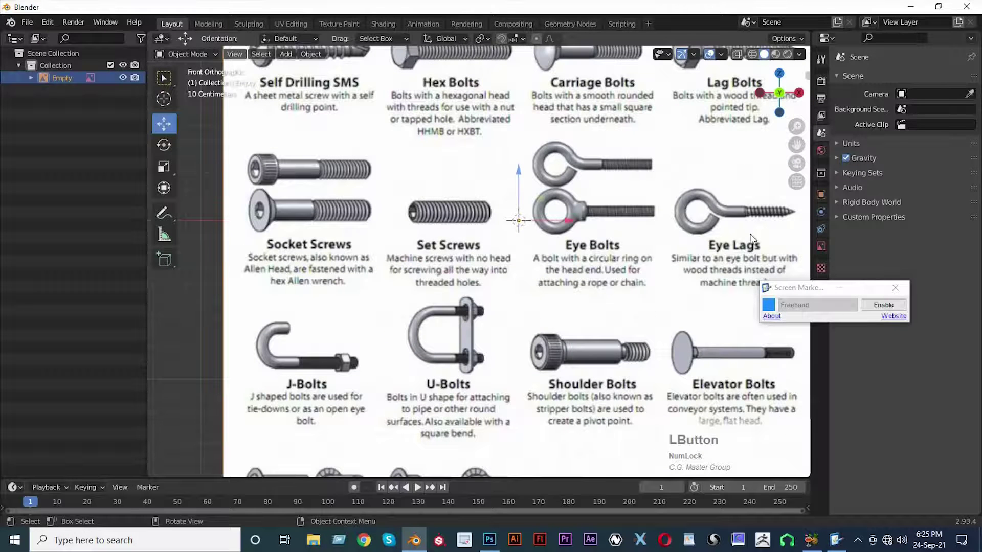
left_click(821, 246)
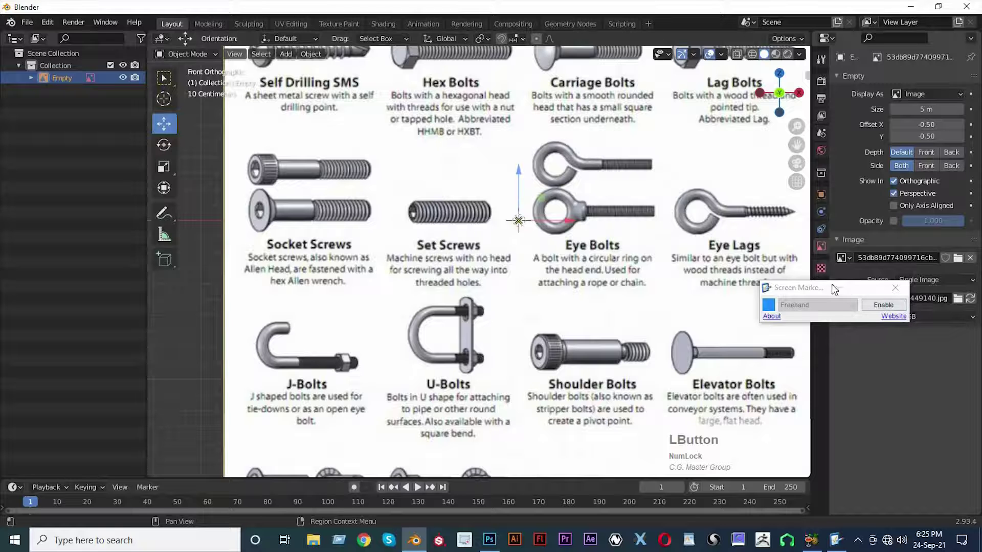
left_click(893, 221)
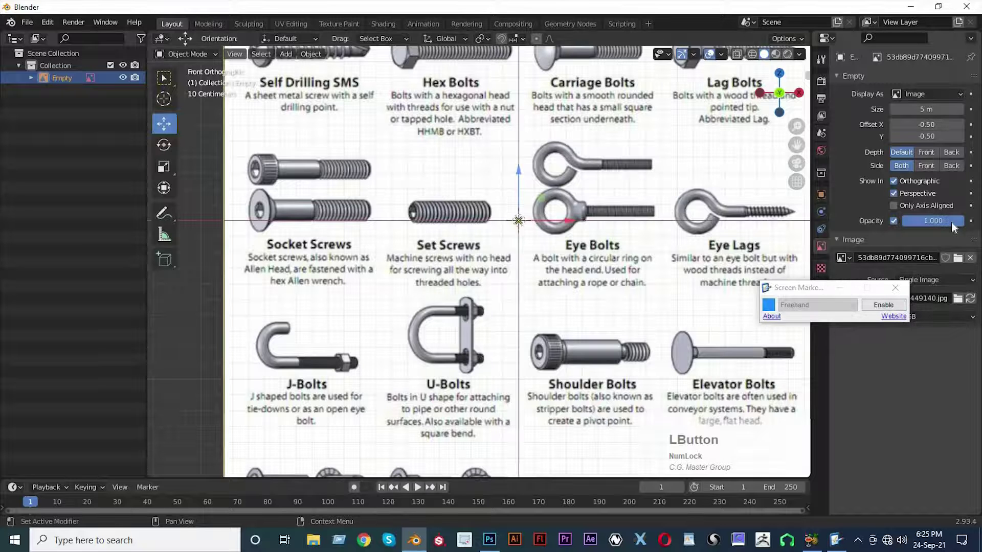
left_click_drag(950, 222, 916, 222)
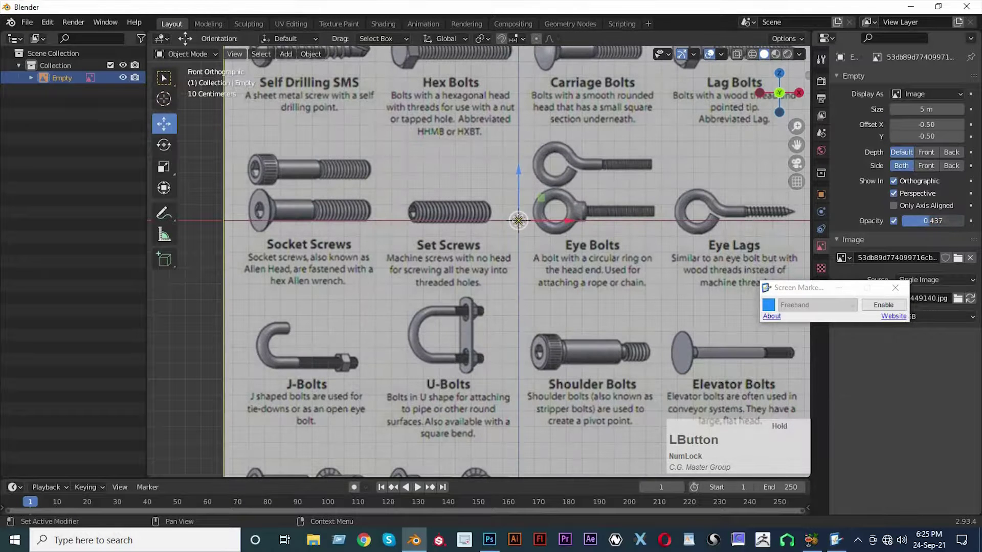
left_click(141, 38)
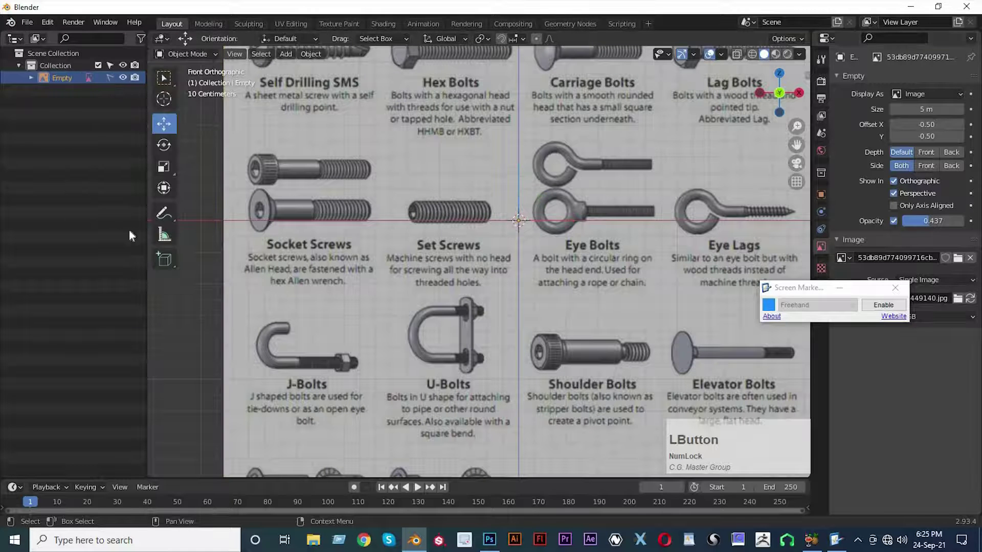
Add a plane mesh and merge all its vertices at the center into a single vertex
scroll(536, 220, "down", 4)
scroll(483, 340, "up", 5)
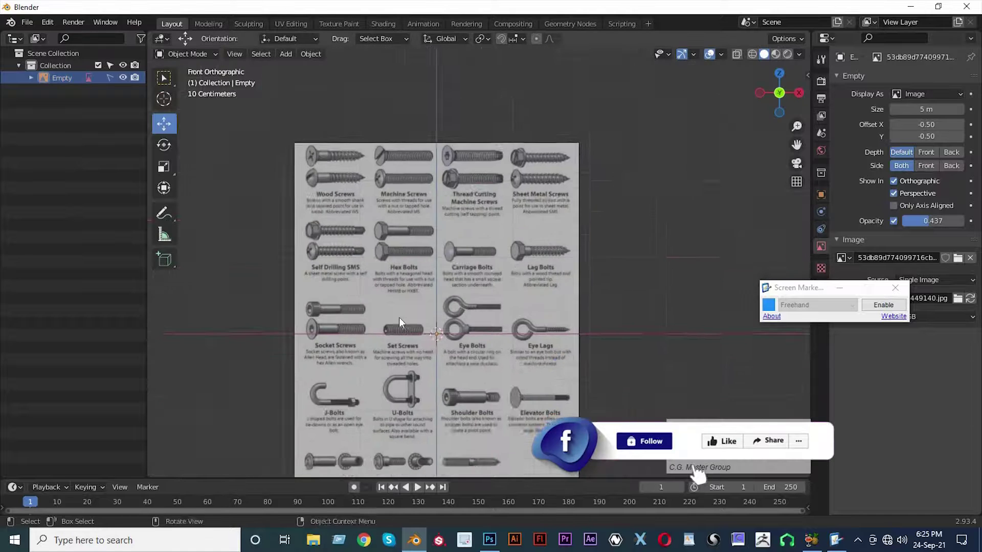
scroll(423, 209, "up", 2)
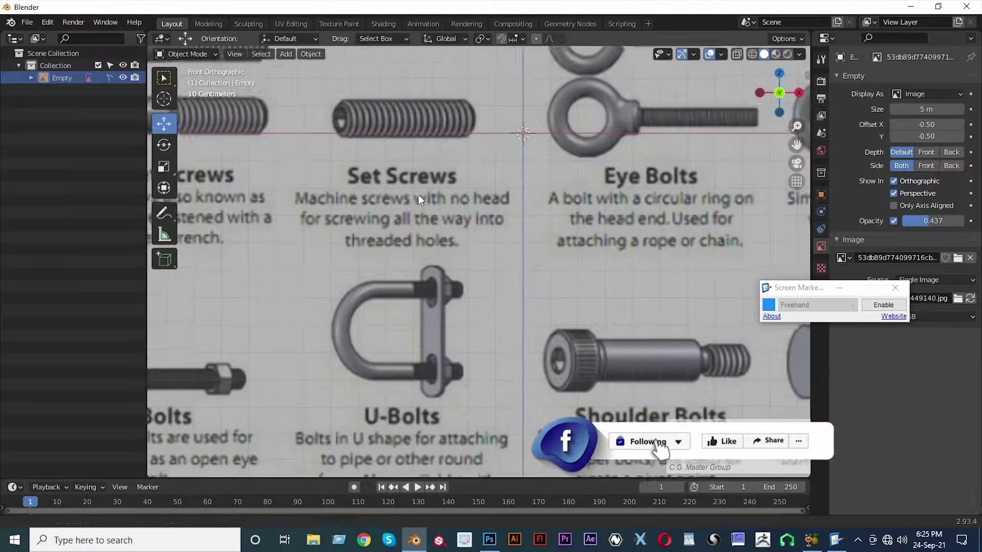
scroll(403, 274, "down", 3)
key("shift+a")
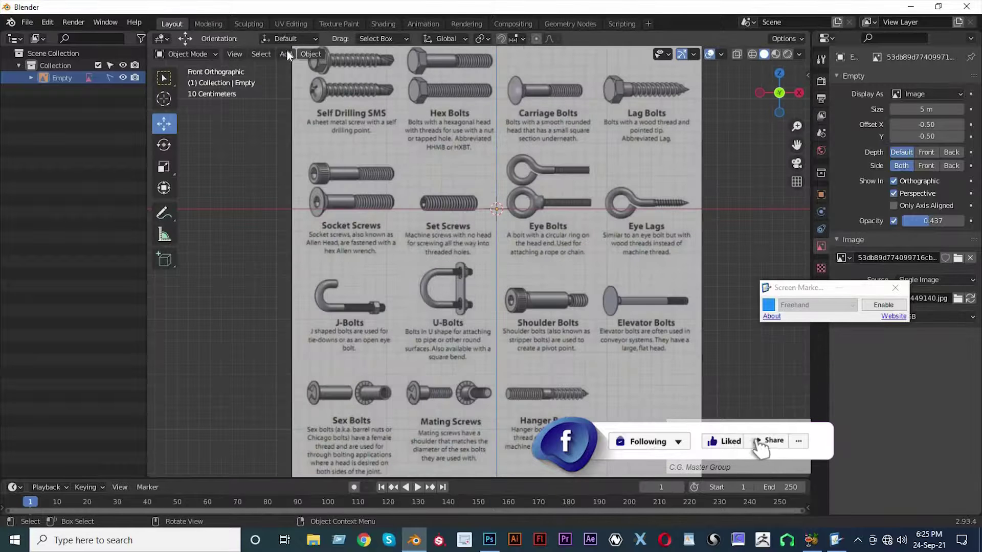
left_click(280, 54)
mouse_move(316, 68)
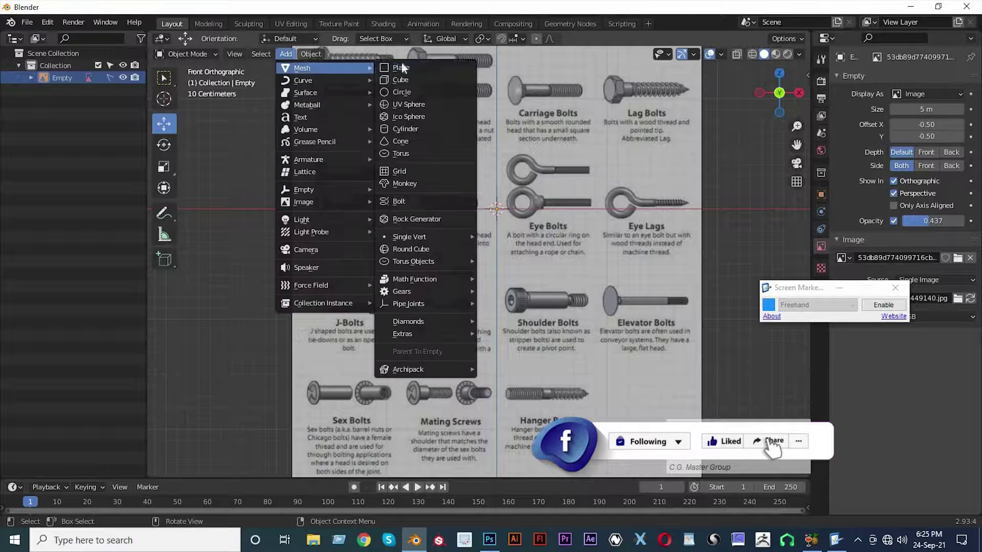
left_click(399, 67)
key("Tab")
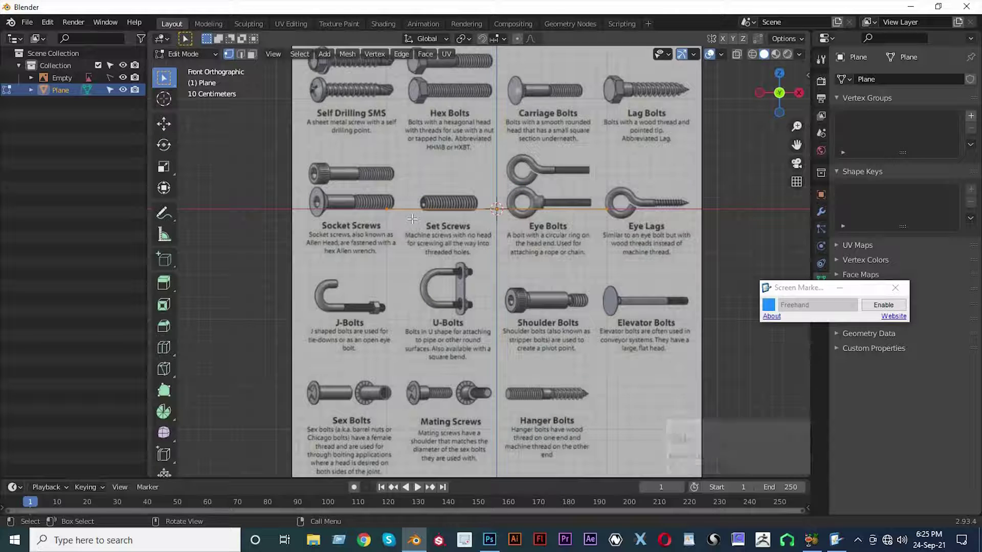
key("m")
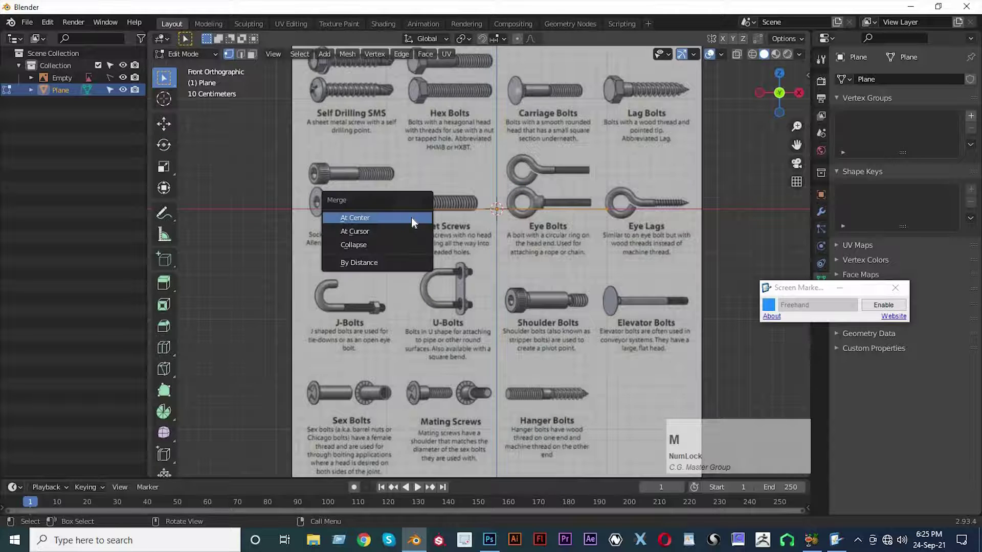
left_click(412, 219)
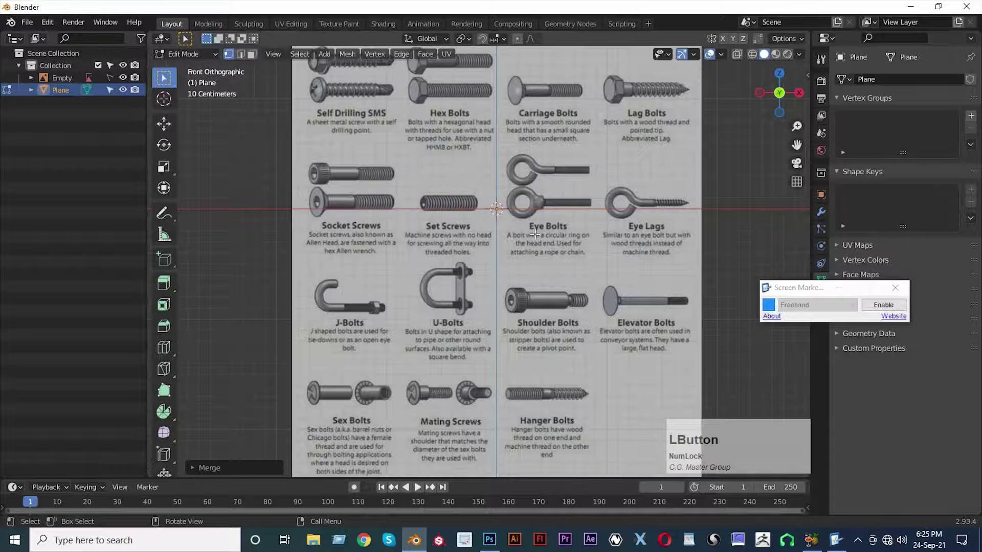
Move the single-vertex object onto the end of the lower threaded leg in the U-Bolts reference drawing
scroll(546, 241, "up", 2)
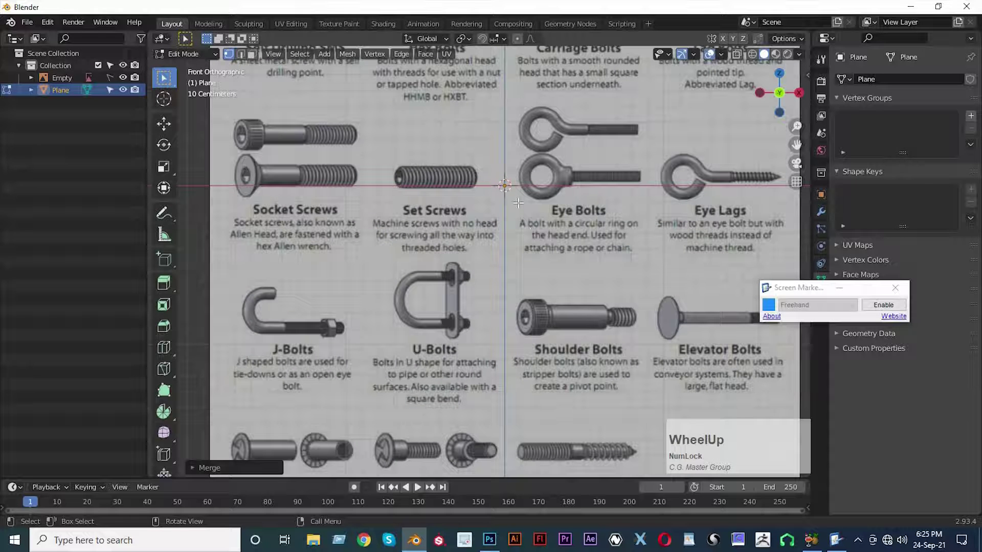
key("Tab")
left_click_drag(505, 186, 469, 324)
scroll(466, 317, "up", 8)
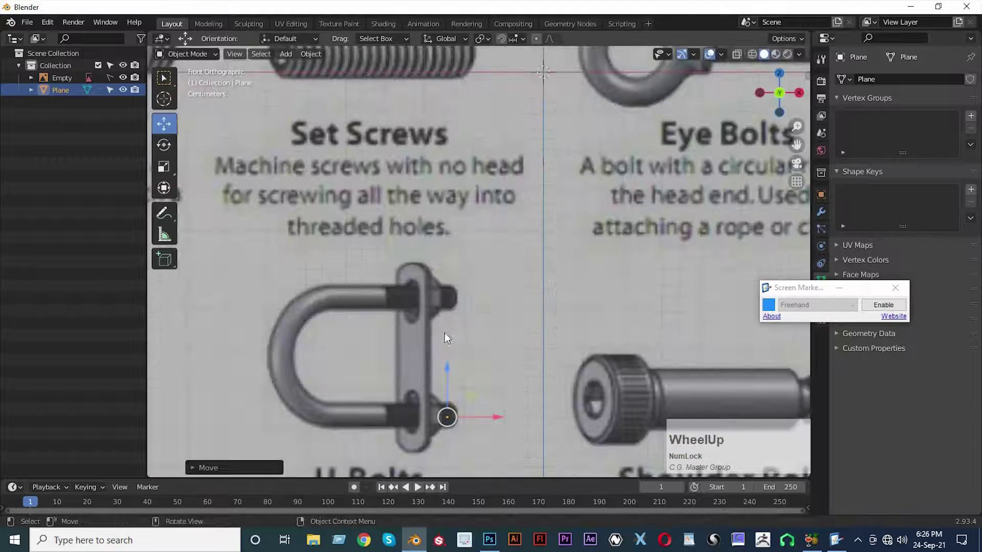
left_click(459, 249)
left_click_drag(452, 267, 447, 259)
Extrude the vertex along the U-bolt's lower straight leg to the point where the bend begins
key("Tab")
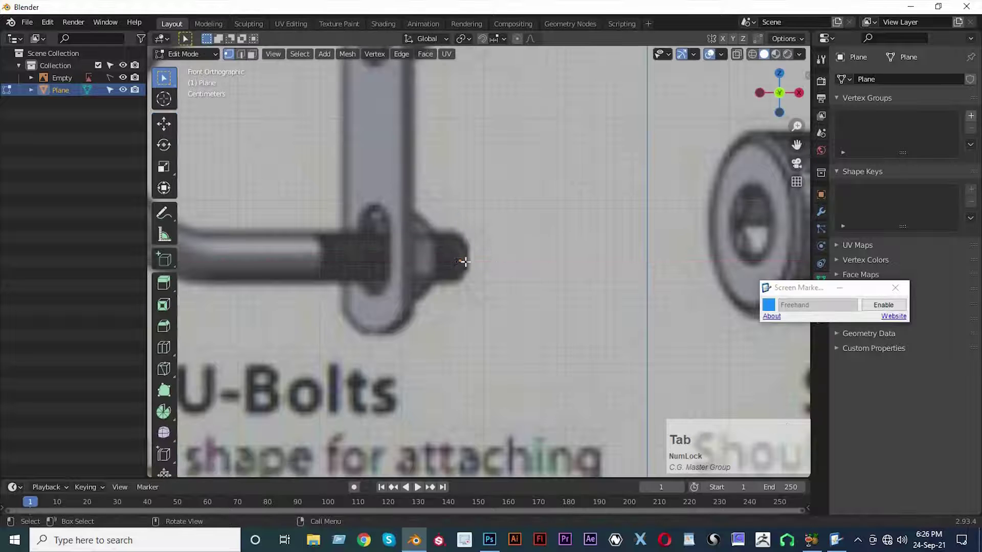
left_click(460, 261)
key("e")
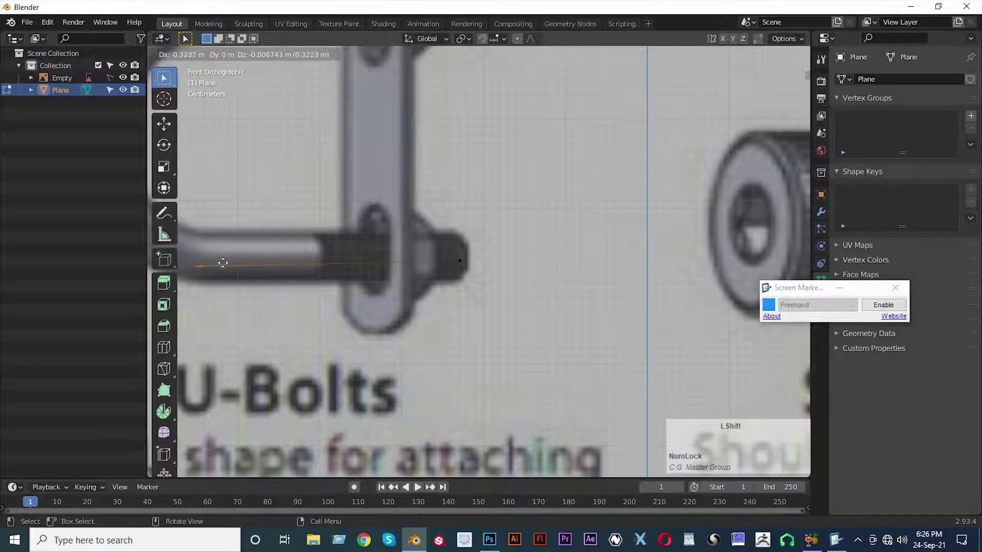
left_click(223, 263)
scroll(324, 285, "up", 4)
scroll(397, 348, "up", 2)
left_click(164, 123)
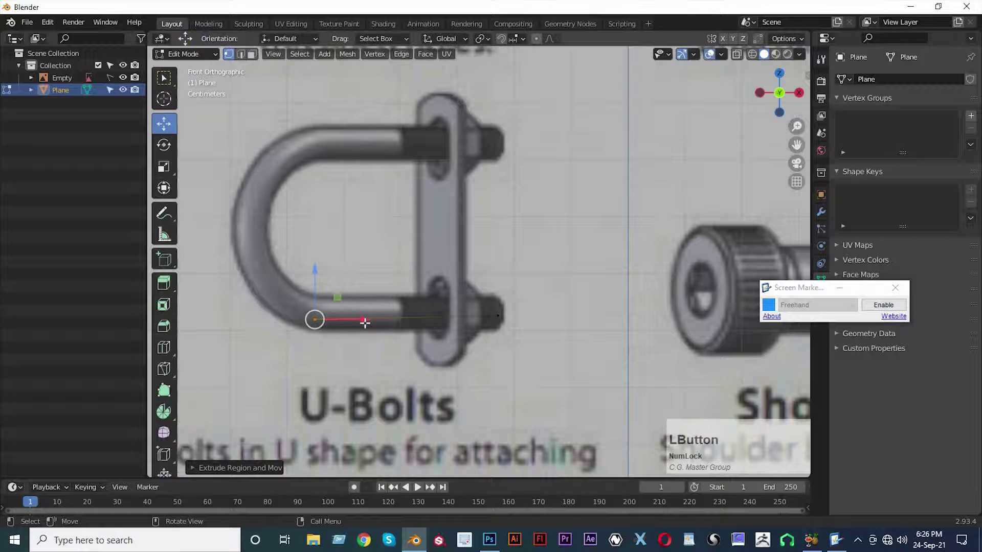
left_click_drag(368, 323, 369, 322)
Extrude two more vertices around the lower bend up to its midpoint, and move the lower bend vertex outward toward the rod's centreline
right_click(282, 290, "ctrl")
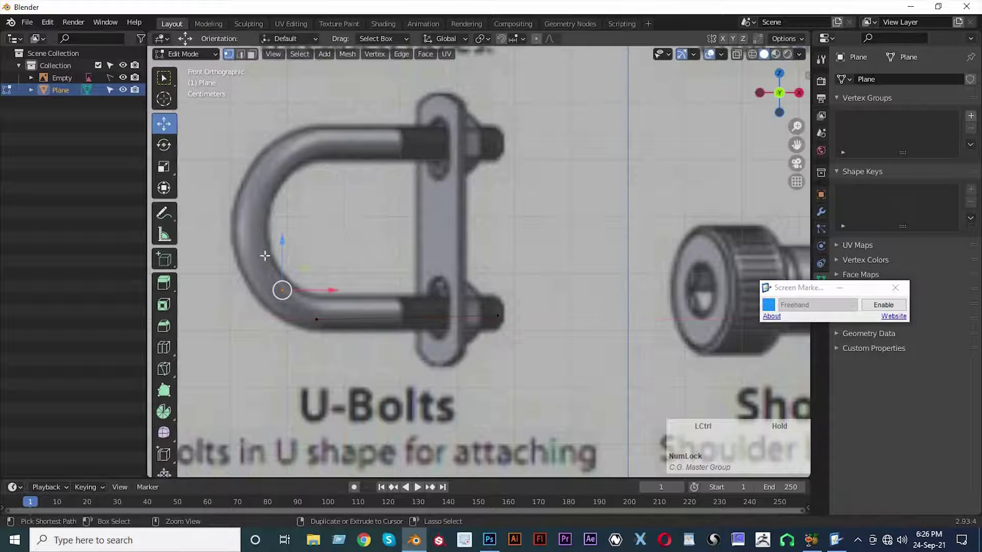
right_click(254, 230, "ctrl")
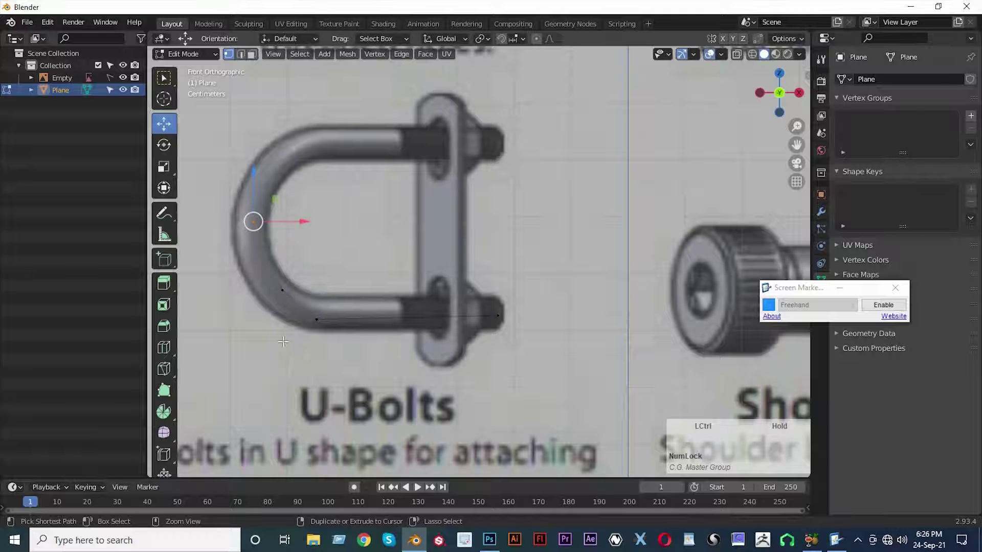
left_click(282, 290)
left_click_drag(309, 290, 297, 322)
Subdivide the edge at the start of the bend and position its new vertex and the next bend vertex along the rod's curve
key("2")
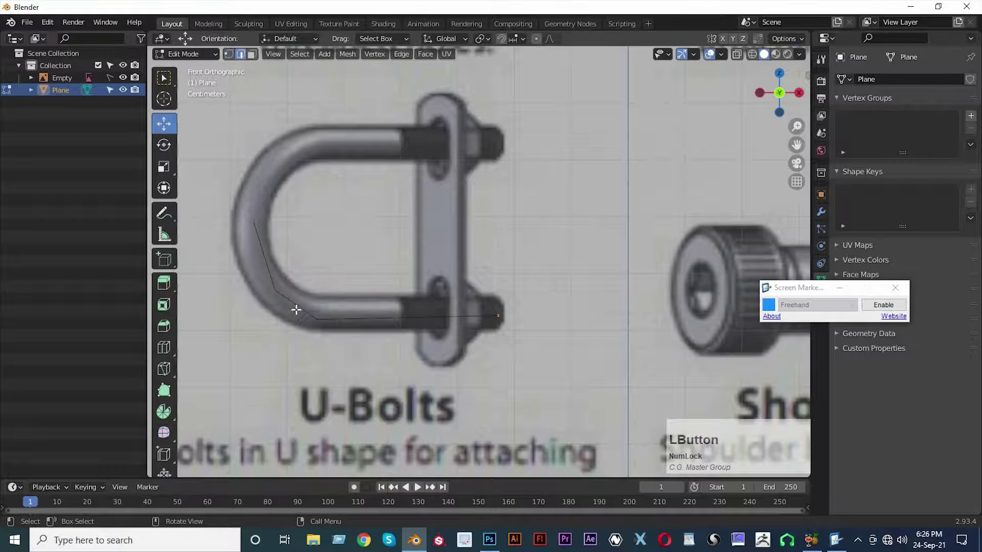
left_click(295, 310)
right_click(289, 302)
left_click(240, 181)
key("1")
scroll(299, 347, "up", 3)
middle_click_drag(204, 340, 372, 313, "shift")
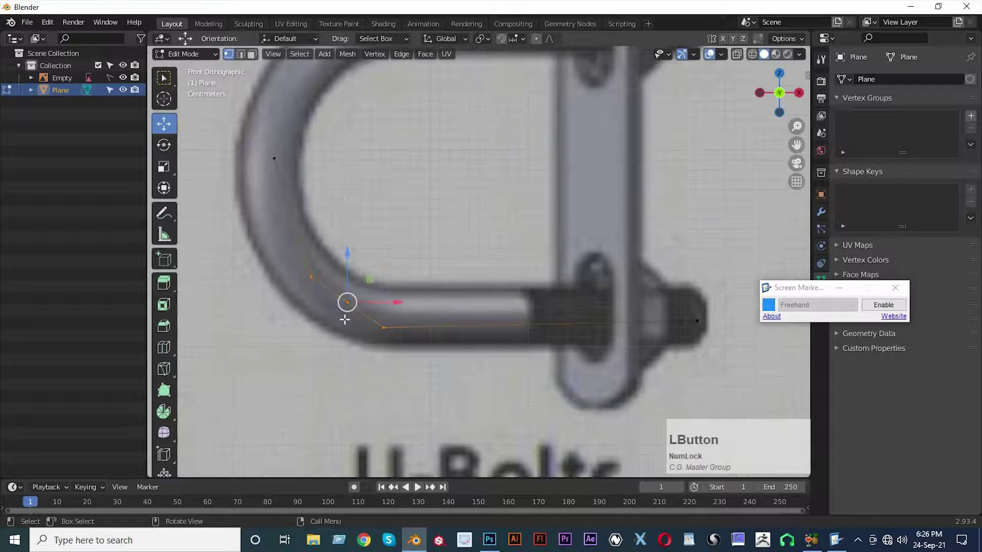
left_click_drag(347, 302, 342, 311)
middle_click_drag(285, 268, 313, 311, "shift")
mouse_move(313, 310)
left_mouse_down()
mouse_move(348, 339)
mouse_move(318, 304)
left_mouse_up()
Subdivide the edge leading to the bend's midpoint and move the new vertex outward along X onto the rod's centreline
left_click(305, 228)
key("2")
left_click(307, 221)
right_click(274, 177)
left_click(301, 197)
key("1")
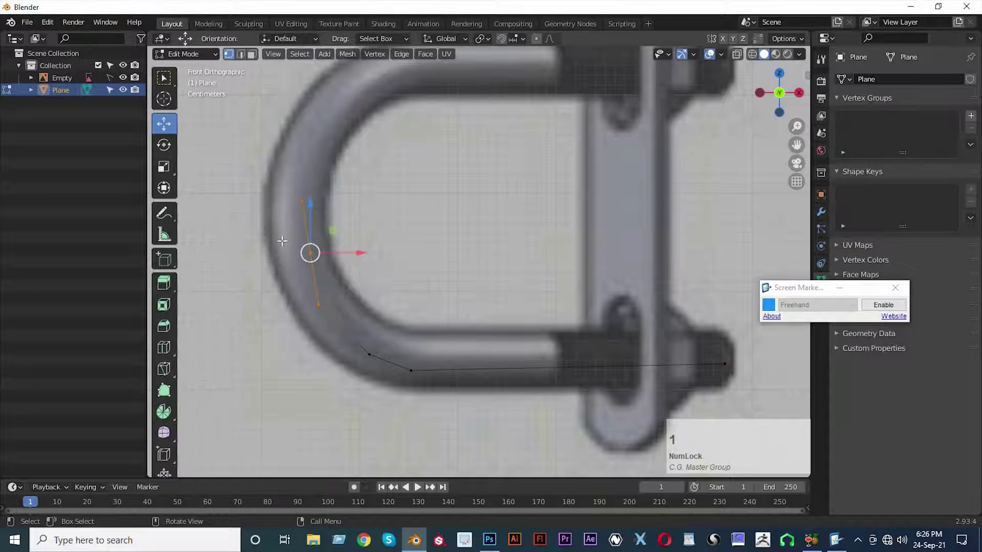
left_click_drag(360, 254, 349, 258)
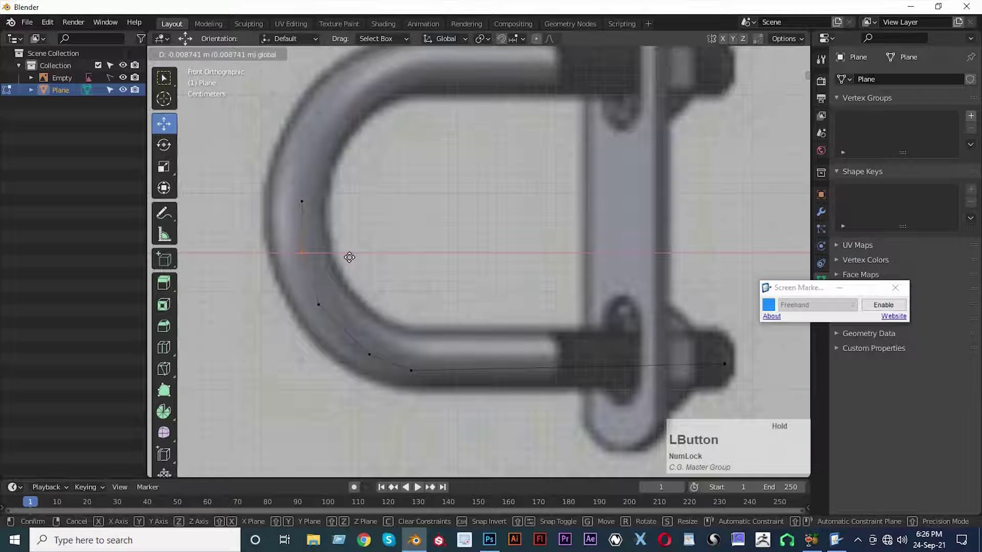
left_click_drag(338, 245, 338, 245)
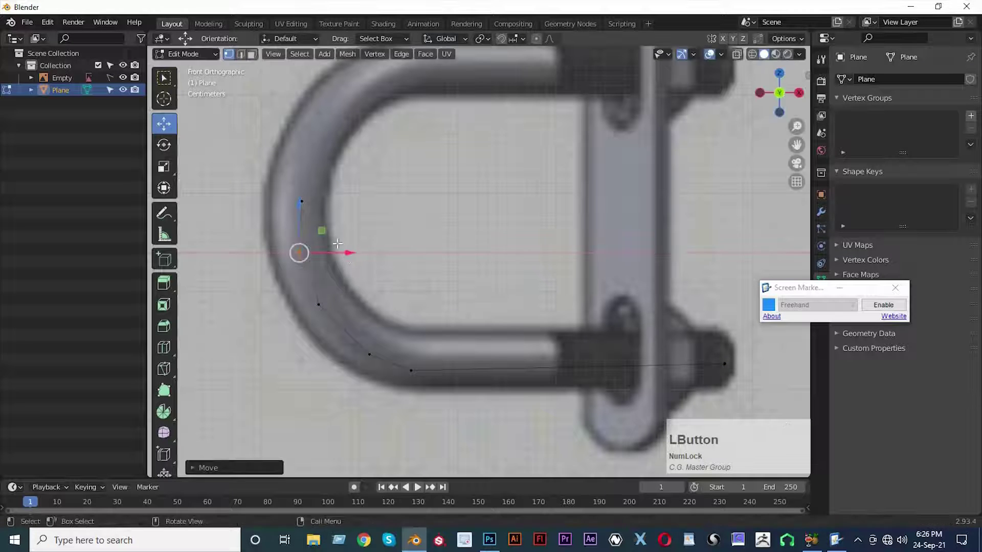
Shift the profile's end vertex at the bend's midpoint slightly outward along X and return to Object Mode
left_click(303, 202)
left_click(343, 199)
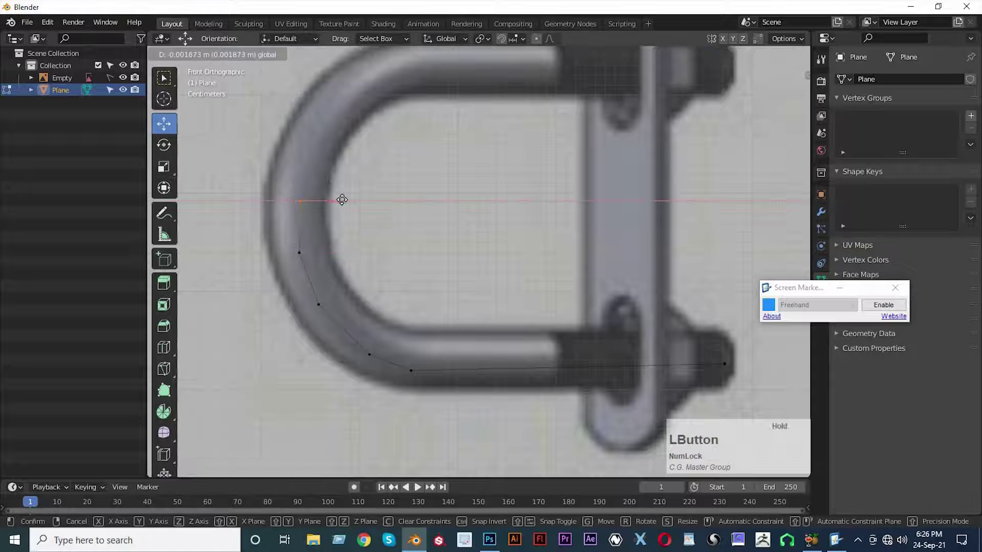
key("Tab")
scroll(424, 284, "down", 5)
scroll(557, 321, "up", 2)
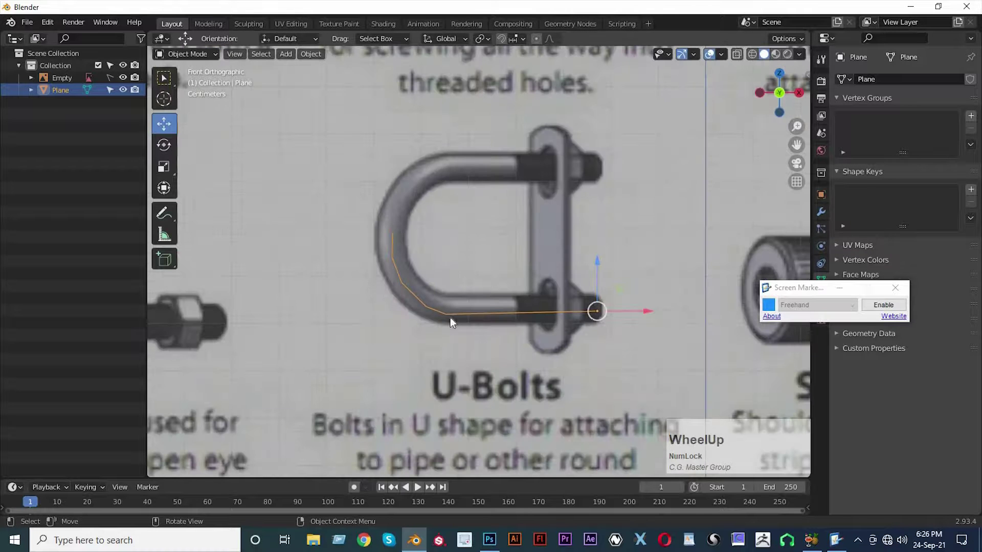
Snap the 3D cursor to the end vertex at the bend's midpoint and set the object's origin to the 3D cursor
key("Tab")
left_click_drag(350, 182, 454, 238)
left_click_drag(382, 259, 382, 258)
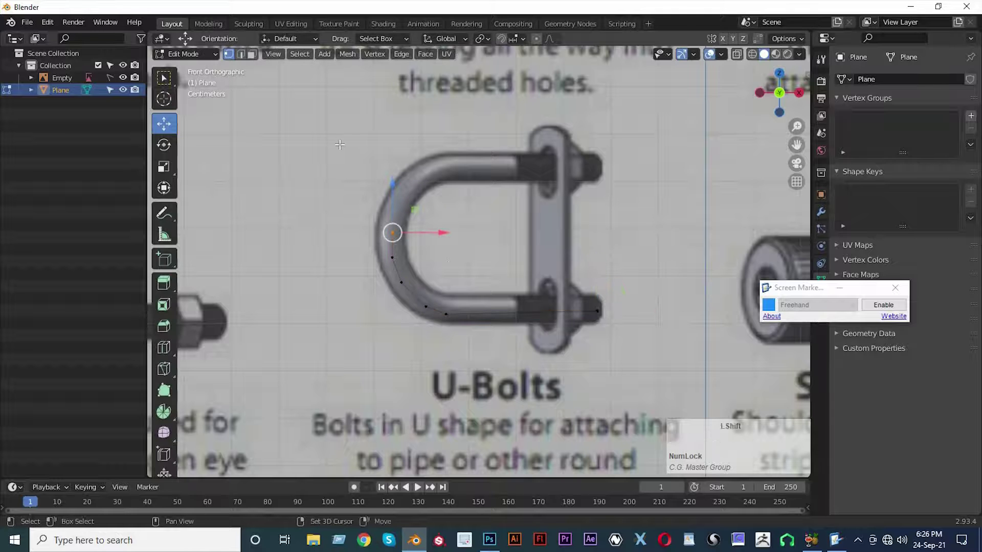
key("shift+s")
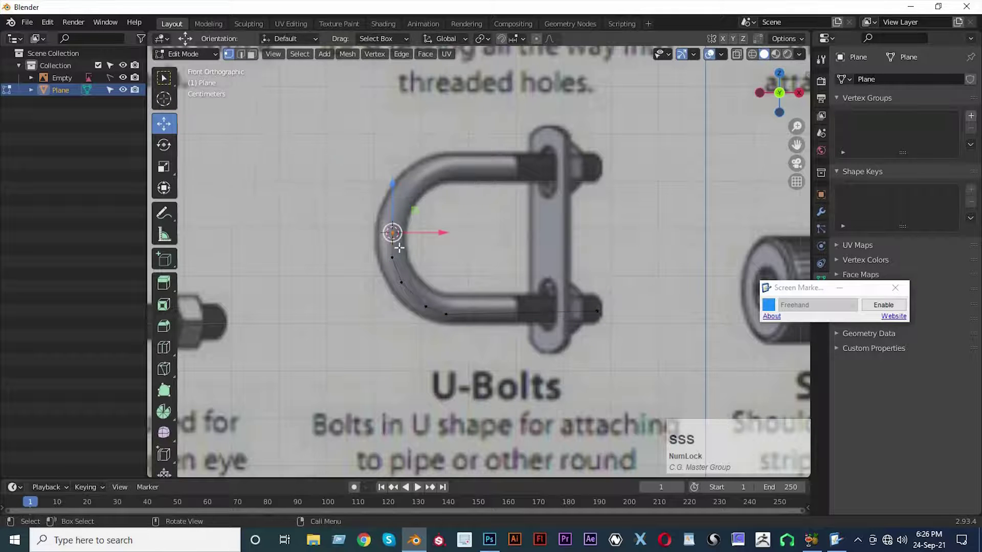
key("Tab")
left_click(314, 57)
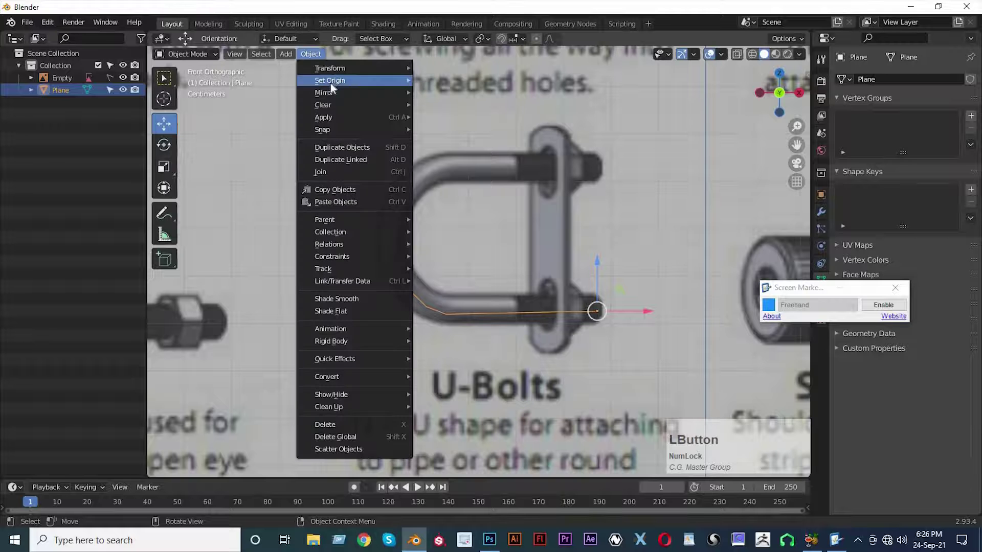
mouse_move(352, 81)
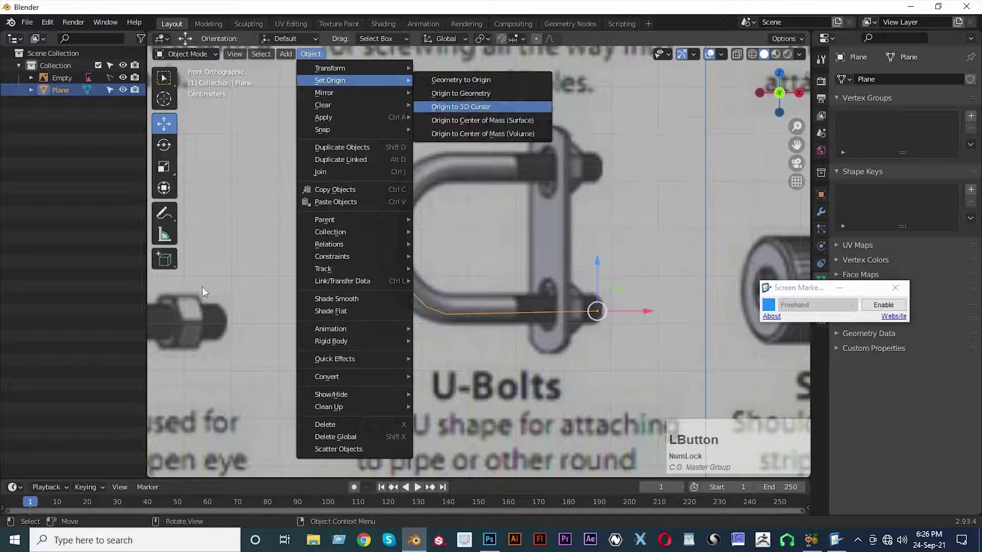
left_click(486, 106)
scroll(296, 241, "up", 4)
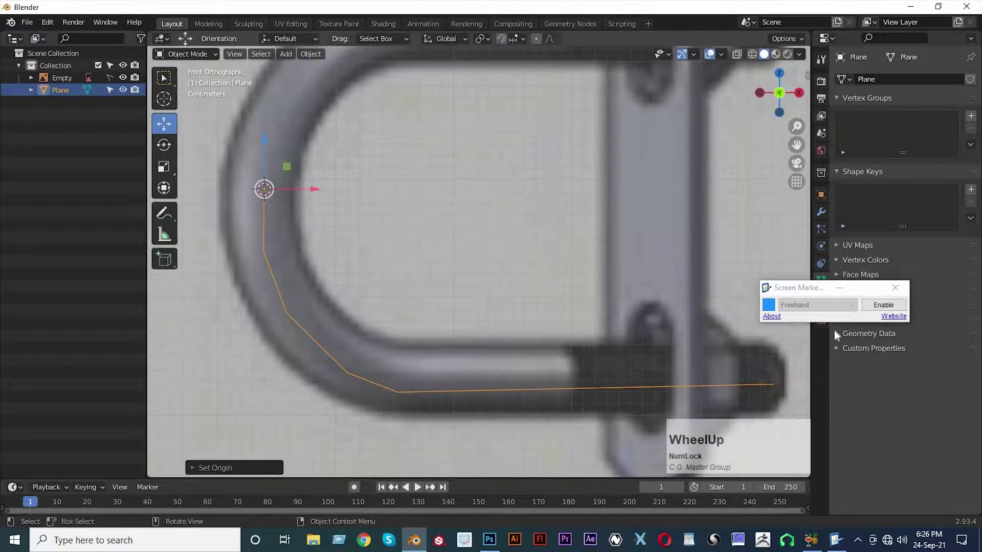
Add a Mirror modifier to the half profile and mirror it across the Z axis only
left_click(815, 286)
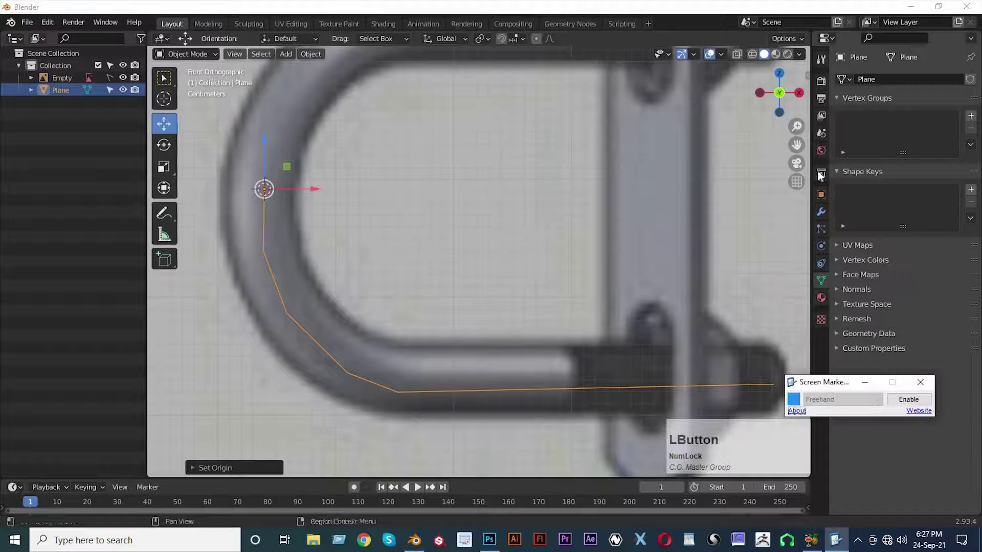
left_click(821, 213)
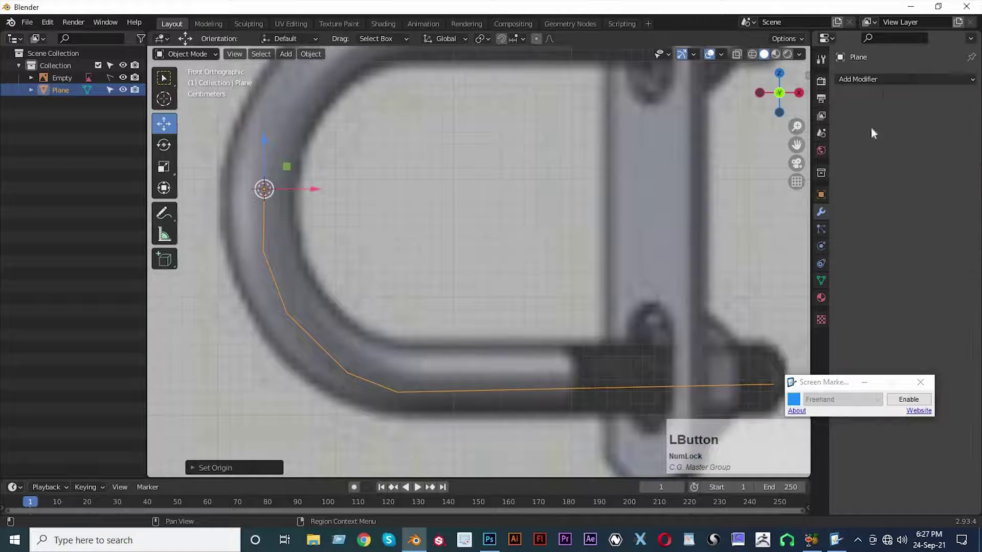
left_click(882, 80)
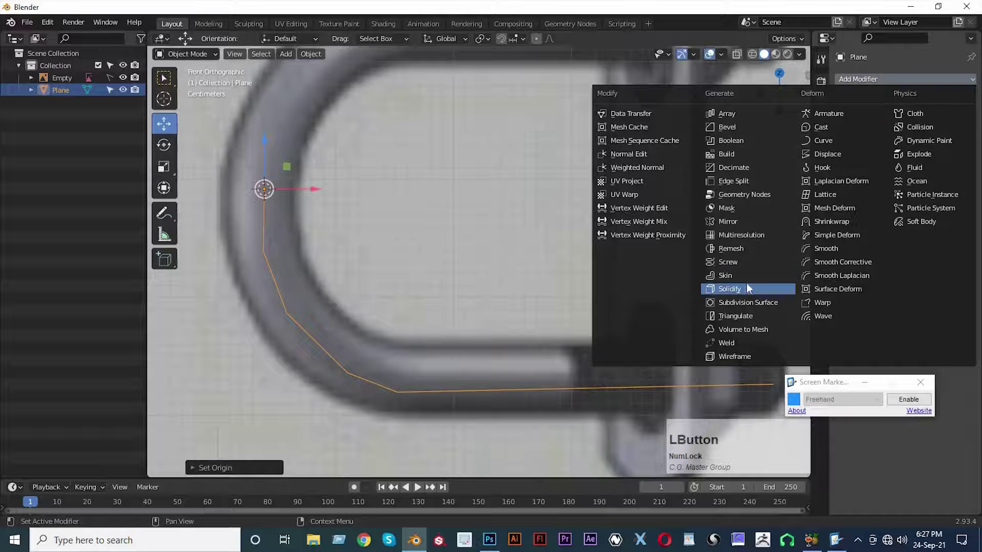
left_click(735, 222)
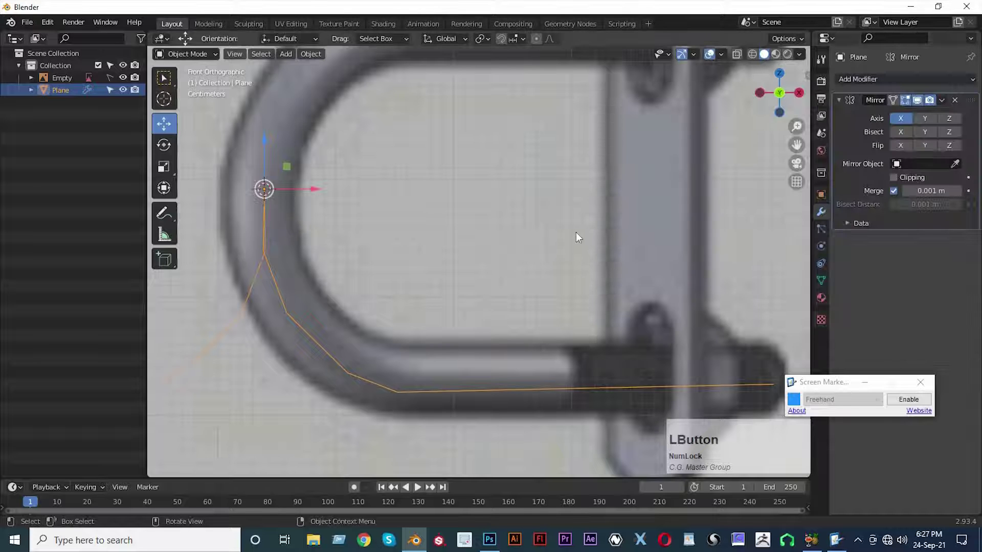
left_click(950, 119)
scroll(520, 315, "down", 5)
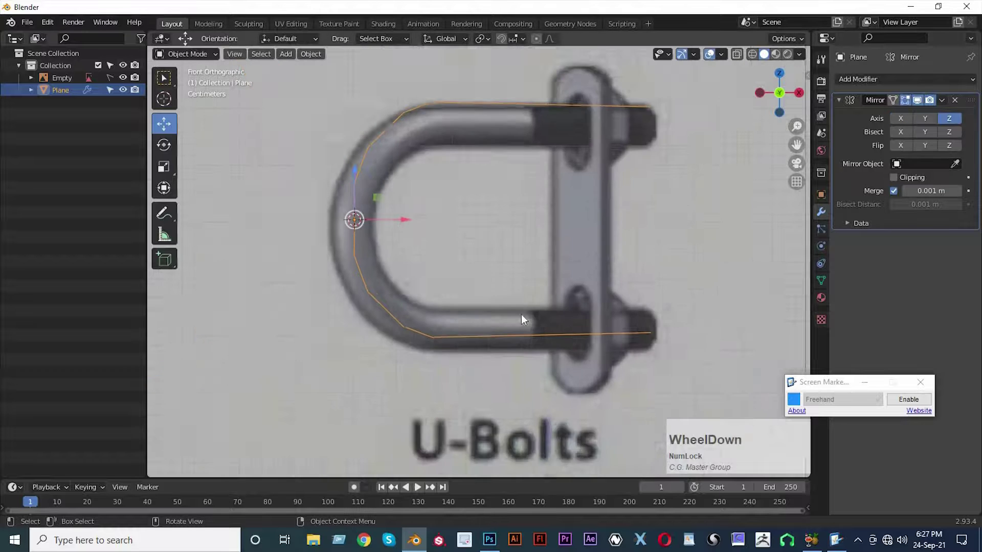
middle_click_drag(490, 247, 465, 286, "shift")
scroll(465, 292, "up", 3)
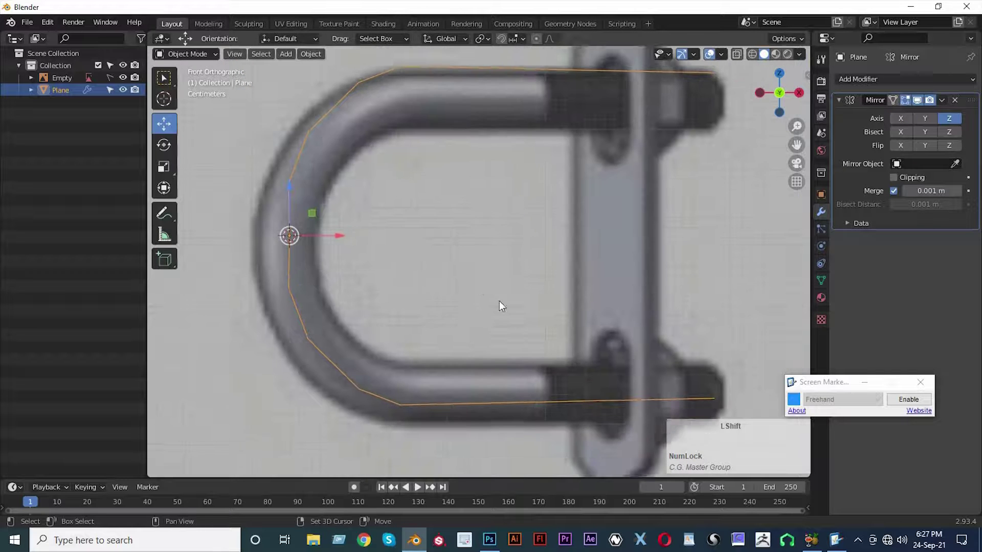
Shift the bend vertex just below the mirror centre slightly outward along X to smooth the curve
key("Tab")
left_click(376, 254)
middle_click_drag(376, 253, 361, 266, "ctrl")
left_click_drag(361, 265, 355, 268)
scroll(358, 276, "down", 4)
middle_click_drag(360, 302, 352, 294, "shift")
key("Tab")
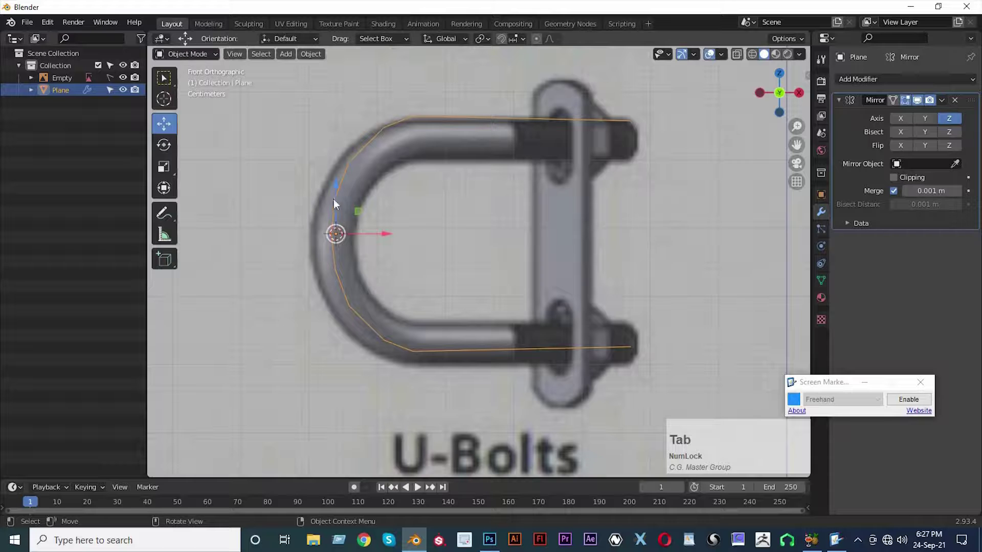
Lower the mirrored profile slightly and raise its lower bend and leg vertices so both legs sit within the reference rod
left_click_drag(332, 185, 333, 195)
key("Tab")
left_click_drag(338, 290, 671, 404)
left_click_drag(445, 291, 443, 278)
key("Tab")
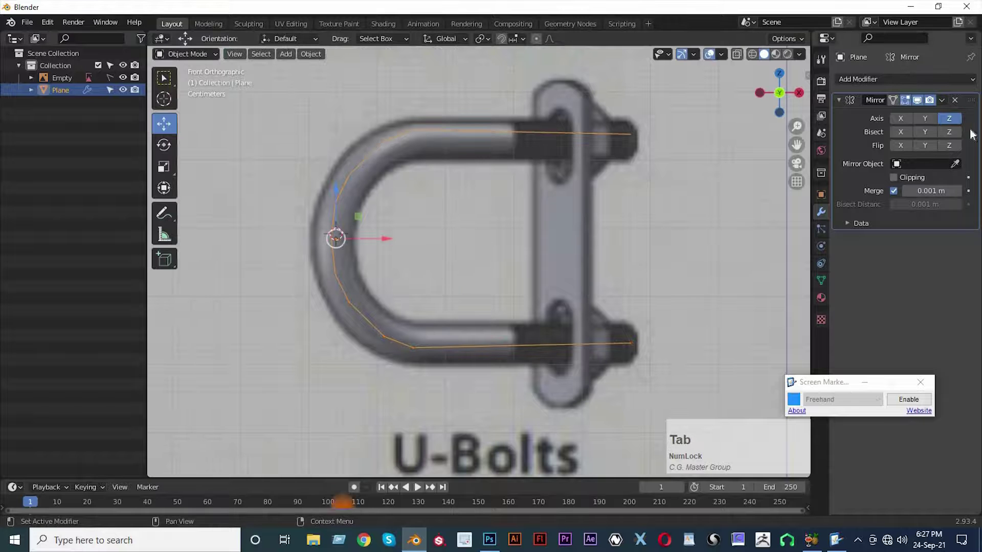
Apply the Mirror modifier and convert the U-shaped mesh to a curve
left_click(941, 101)
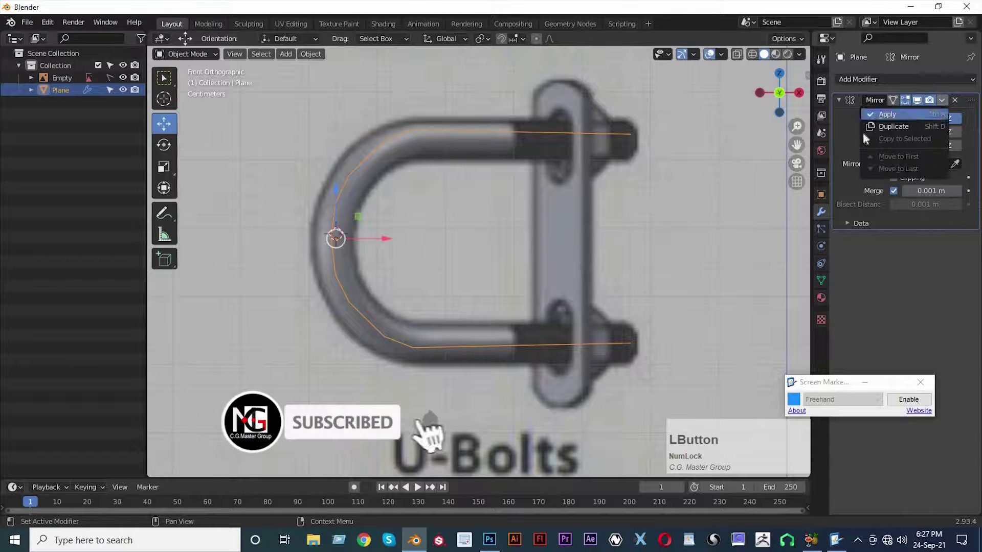
left_click(887, 114)
scroll(487, 312, "down", 4)
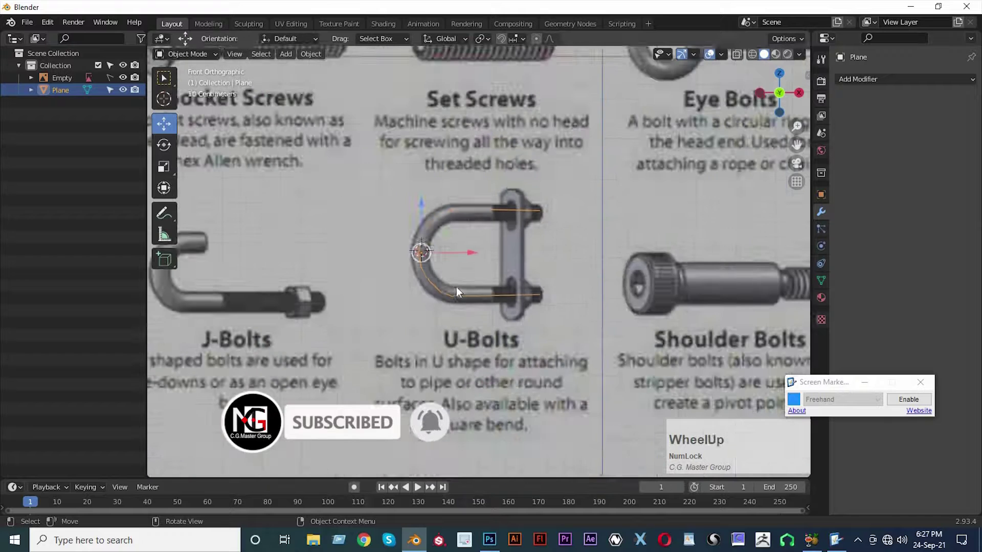
scroll(456, 288, "up", 2)
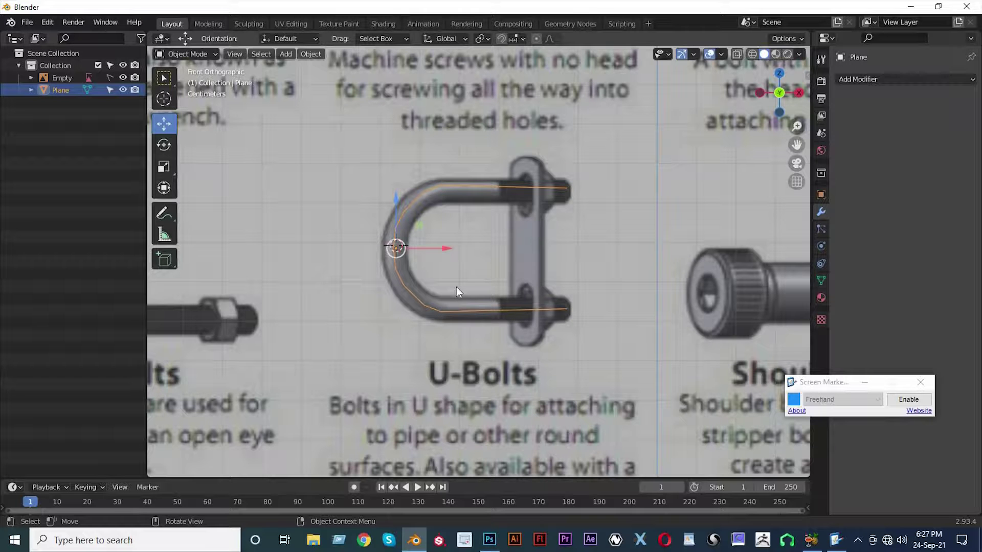
left_click(312, 53)
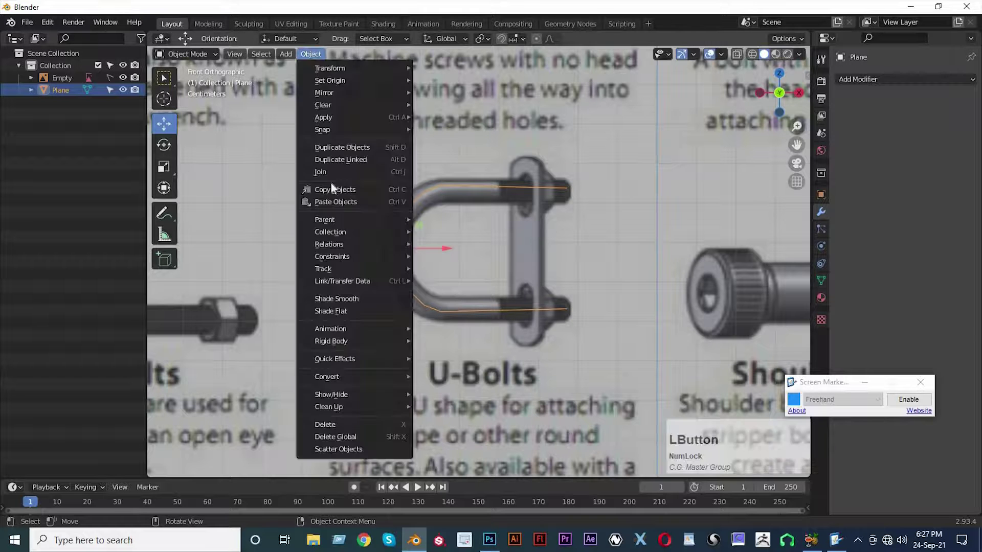
mouse_move(368, 377)
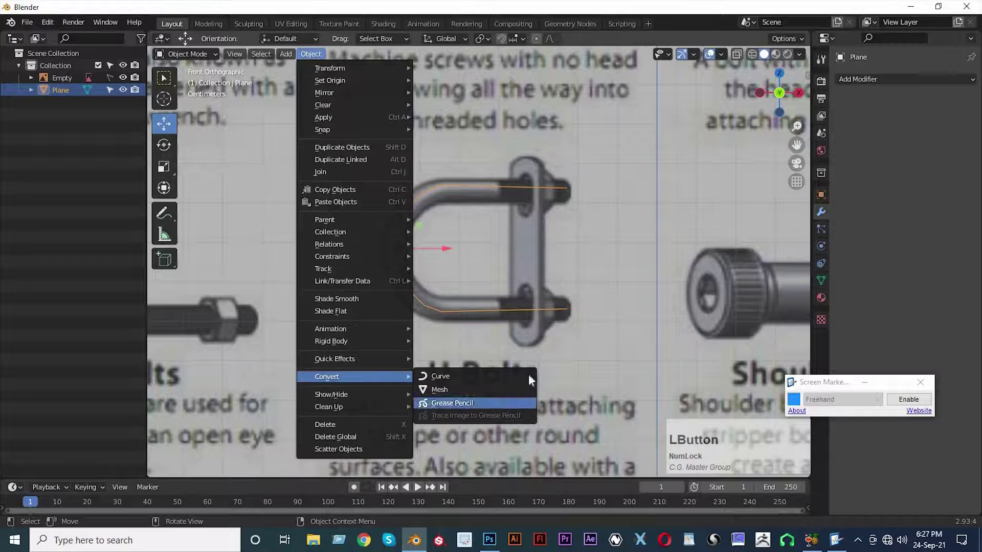
left_click(461, 377)
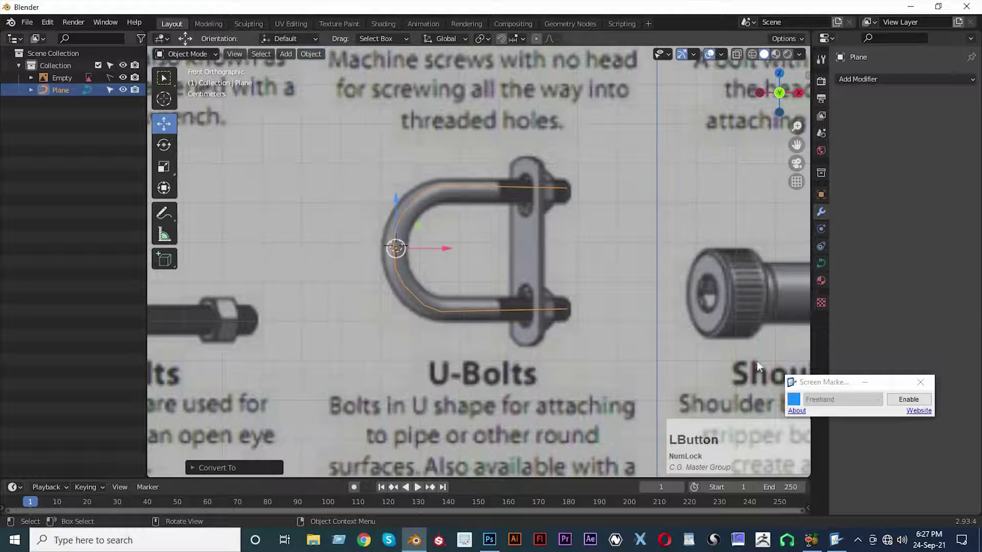
Give the curve a round bevel with a depth of 0.04 m in its geometry settings
left_click(822, 264)
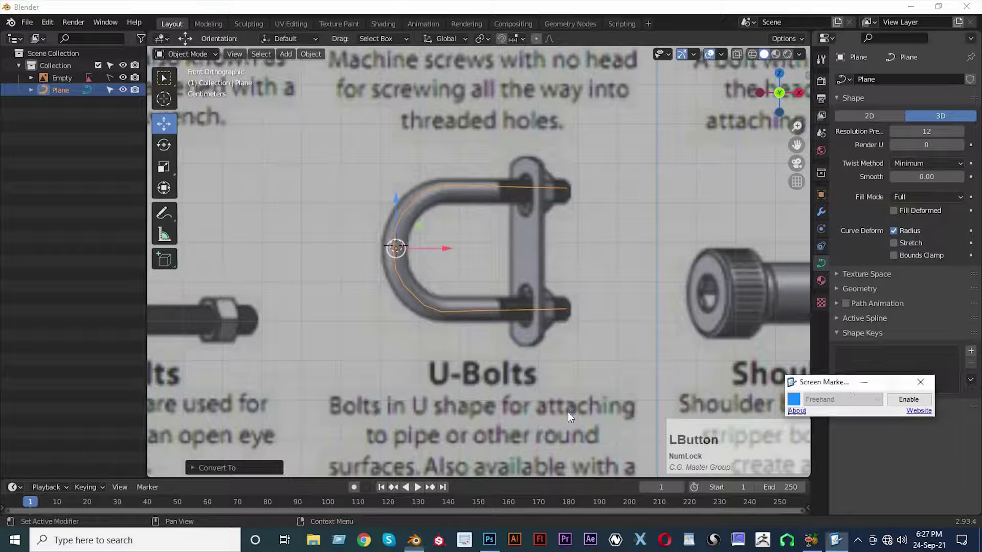
left_click(848, 289)
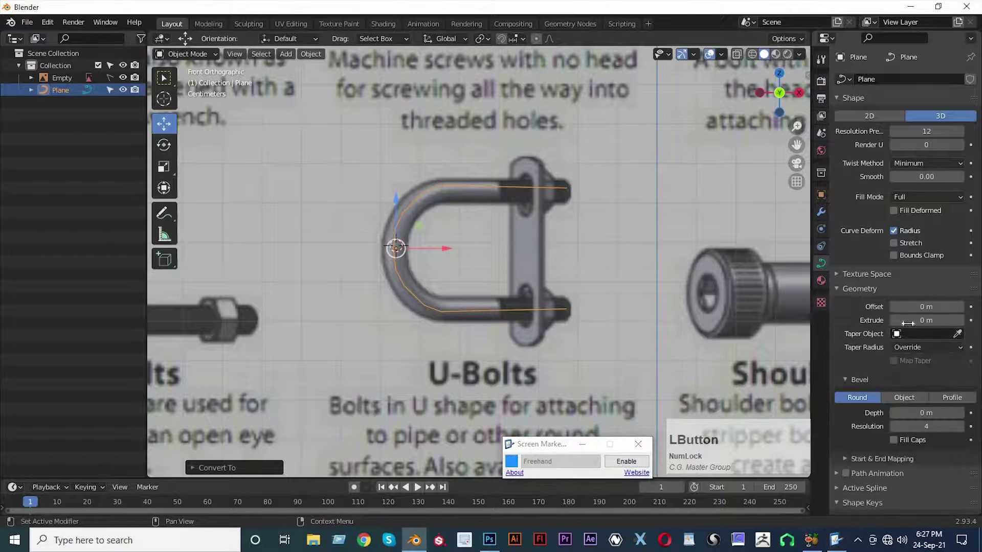
left_click_drag(925, 413, 941, 413)
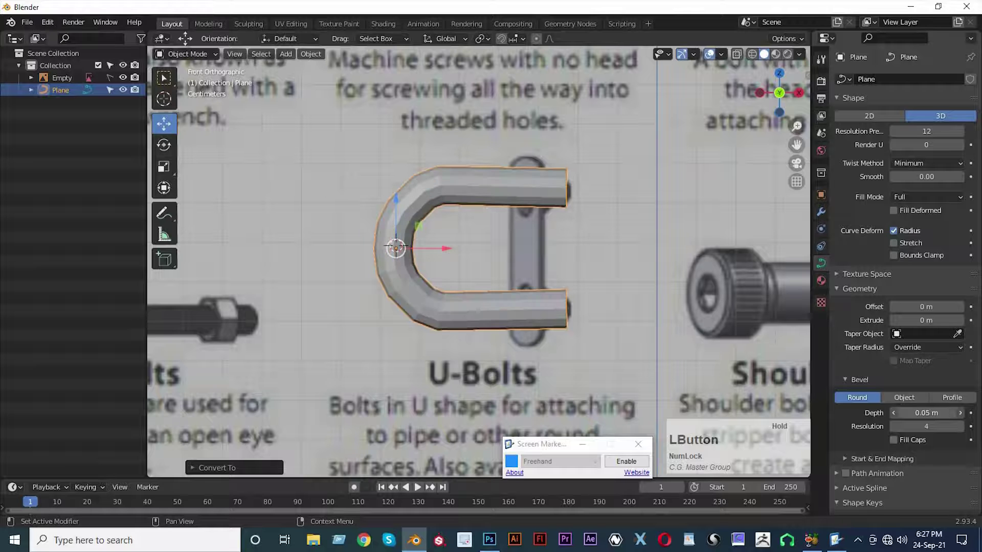
left_click_drag(926, 412, 933, 413)
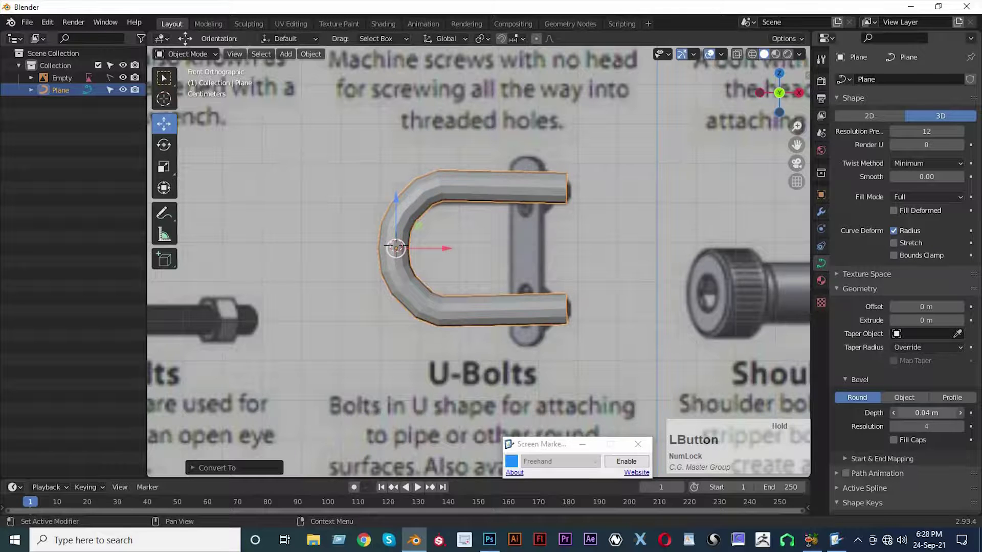
Switch to wireframe shading and set the curve's bevel depth to 0.03 m to match the reference rod
key("z")
scroll(432, 299, "up", 1)
middle_click_drag(438, 290, 448, 349, "shift")
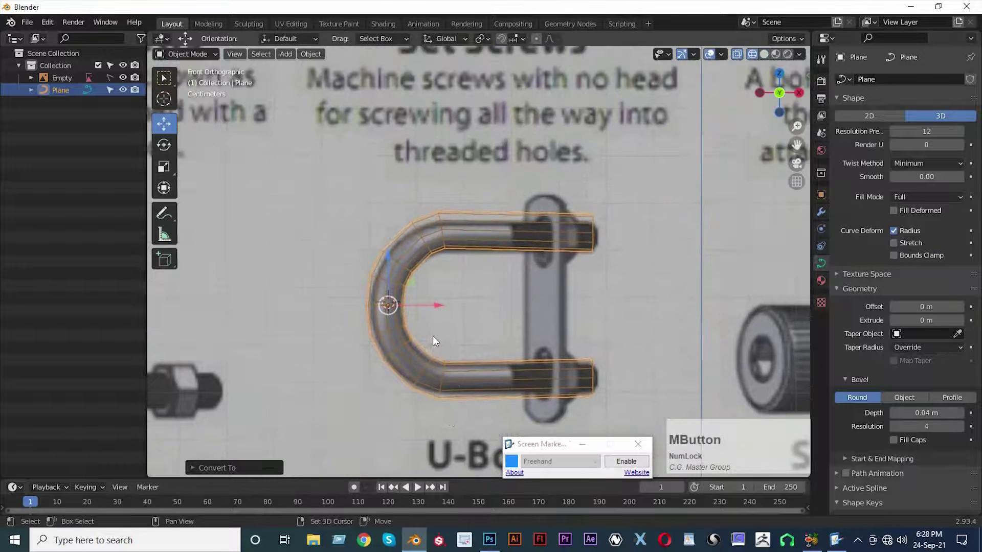
scroll(446, 347, "up", 3)
middle_click_drag(421, 236, 412, 149, "shift")
middle_click_drag(470, 189, 472, 306, "shift")
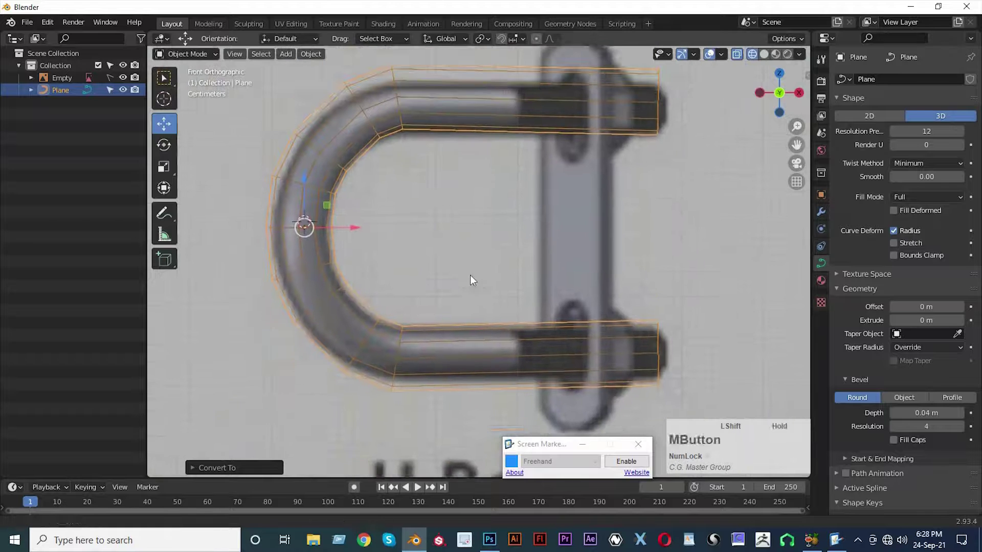
middle_click_drag(424, 237, 453, 233, "shift")
left_click(915, 413)
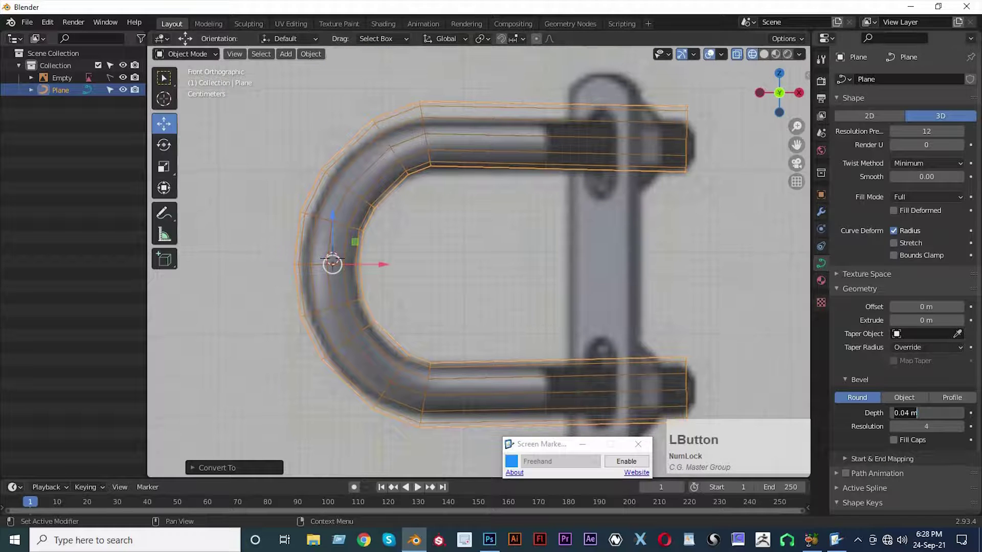
type("0.03")
key("Return")
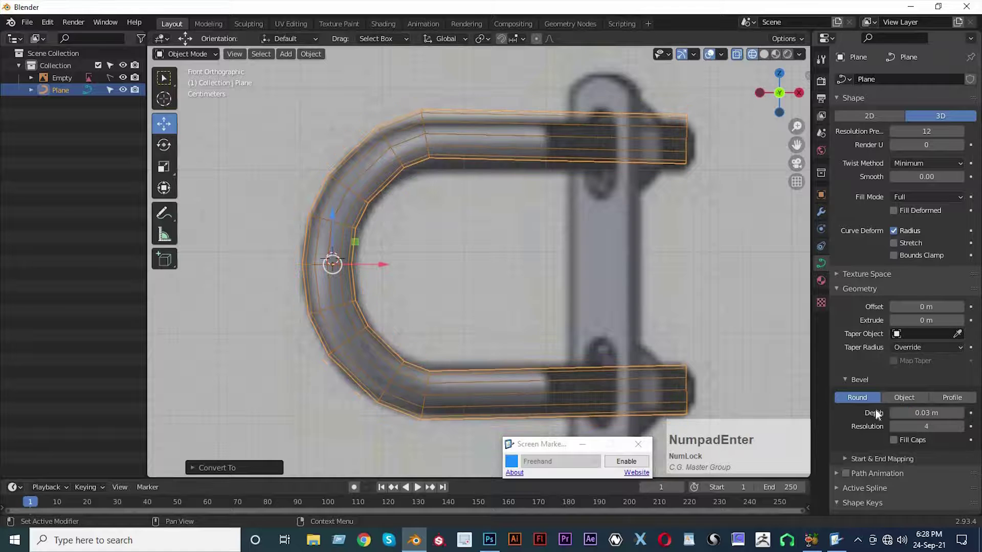
scroll(408, 241, "down", 4)
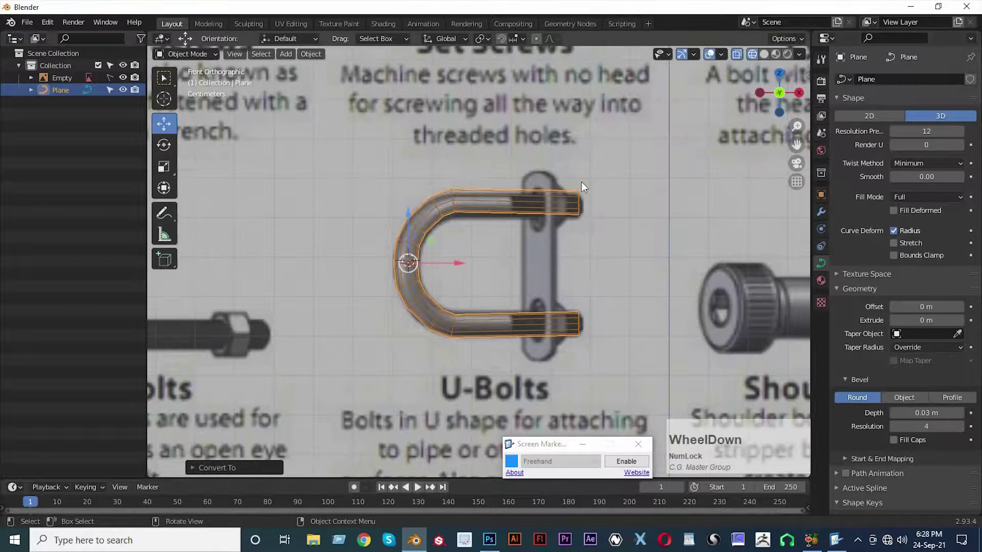
Undo both bevel depth changes and the conversion to a curve
key("ctrl+z")
key("ctrl+z")
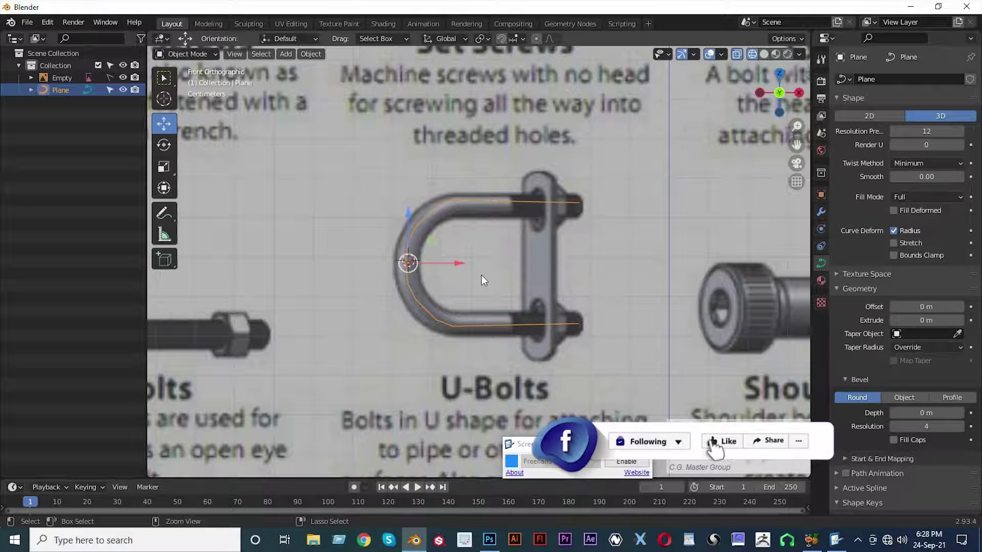
key("ctrl+z")
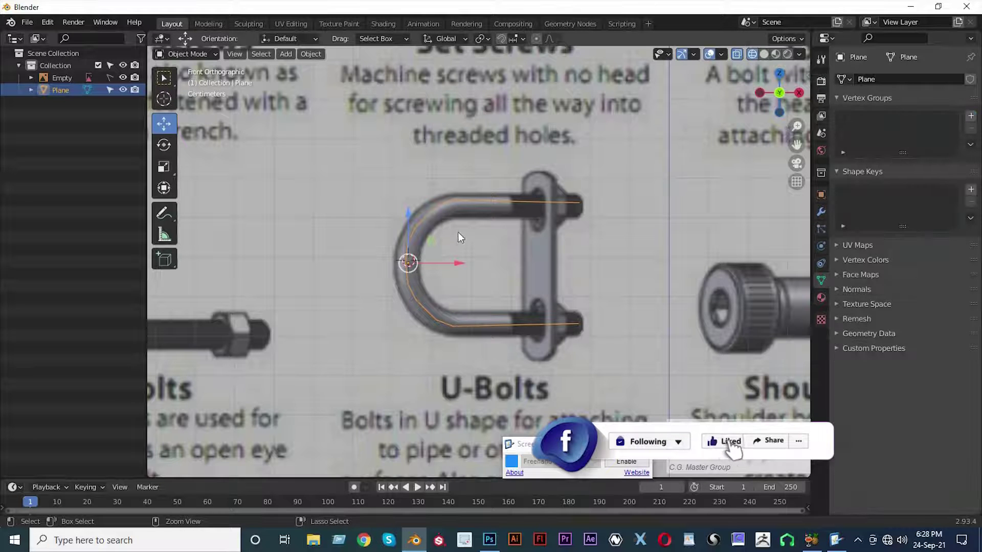
Add a Skin modifier to the U-shaped mesh
key("Tab")
key("Tab")
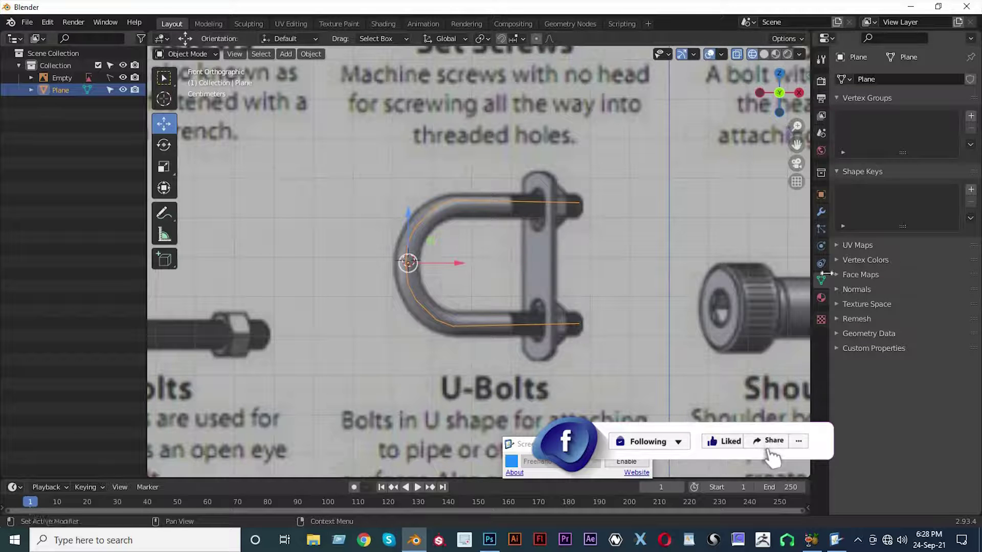
left_click(820, 211)
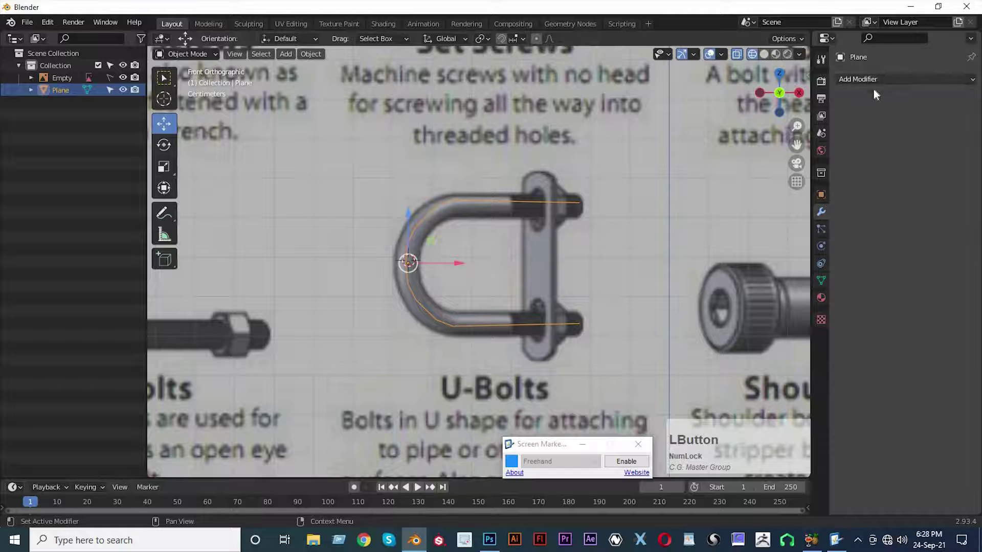
left_click(875, 79)
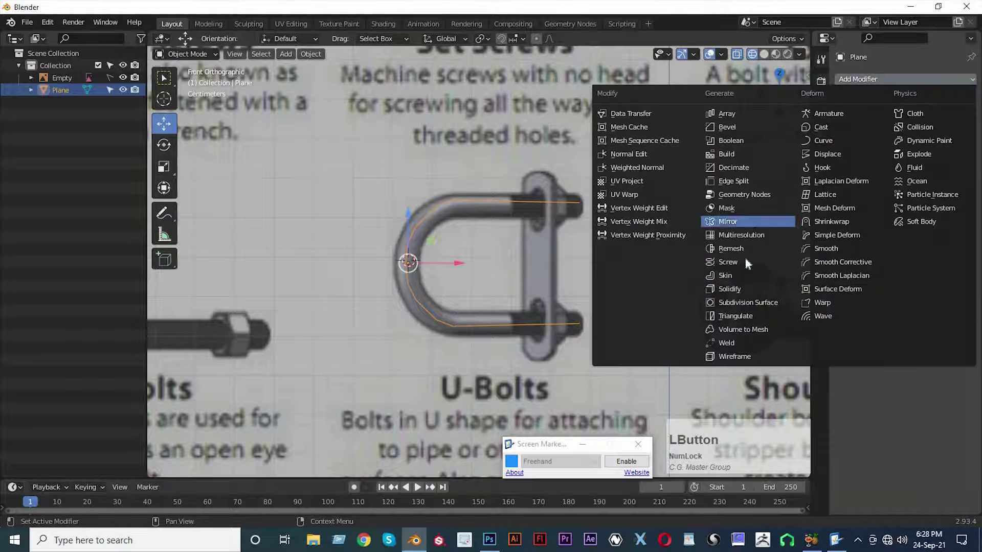
left_click(750, 279)
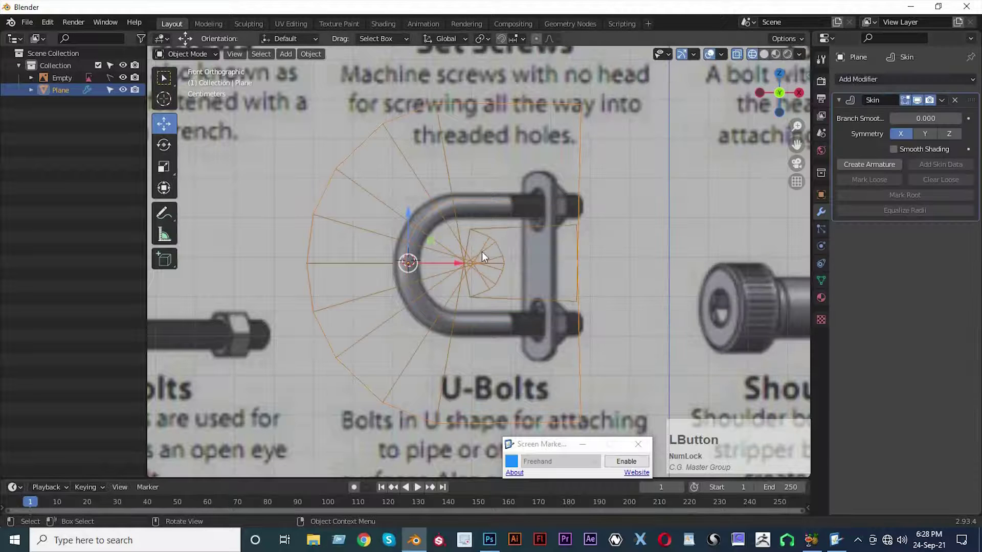
Select all vertices of the U-shaped profile and shrink their skin radius towards the thickness of the reference rod
key("Tab")
key("a")
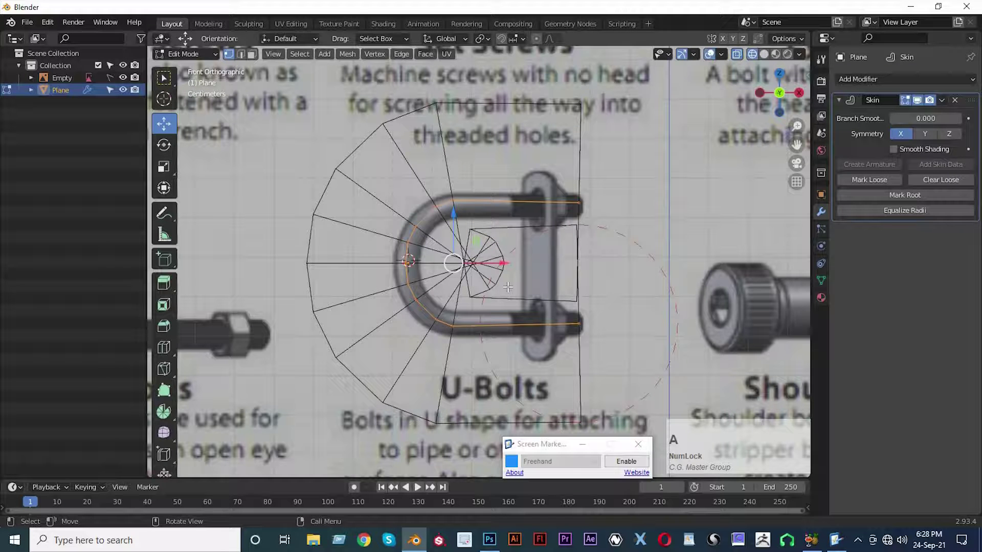
key("ctrl+a")
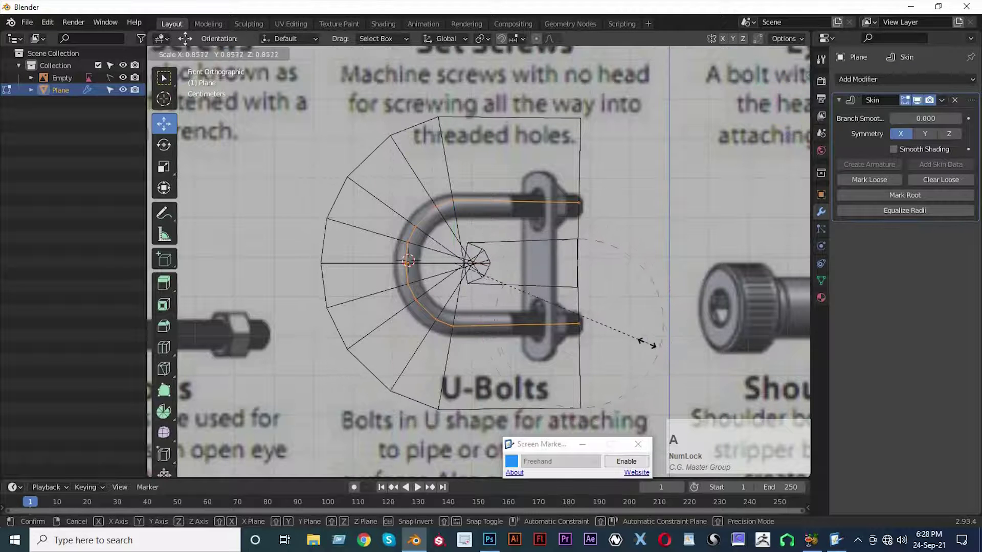
left_click(496, 292)
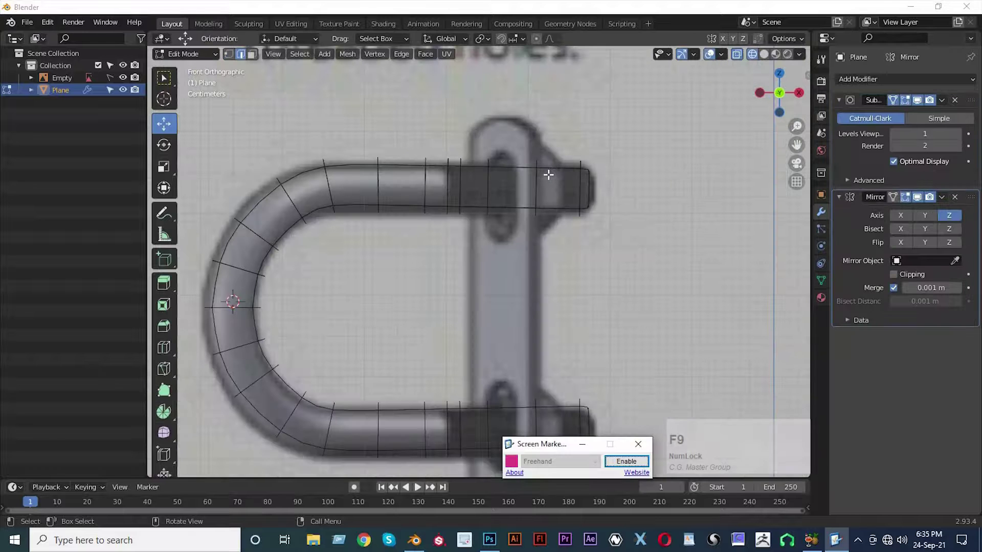
Move the Screen Marker window out of the way and remove the Mirror modifier from the rod mesh
left_click_drag(540, 450, 693, 407)
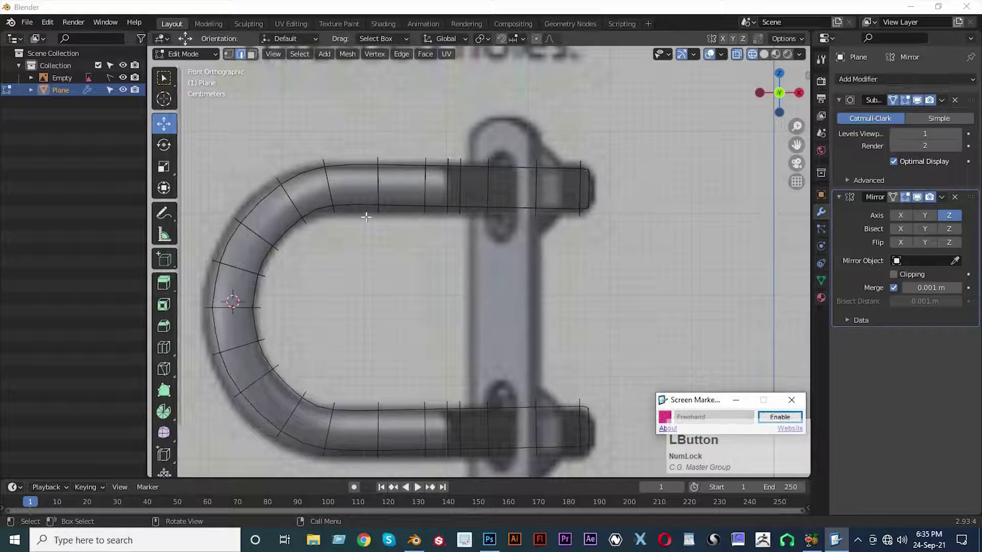
key("Tab")
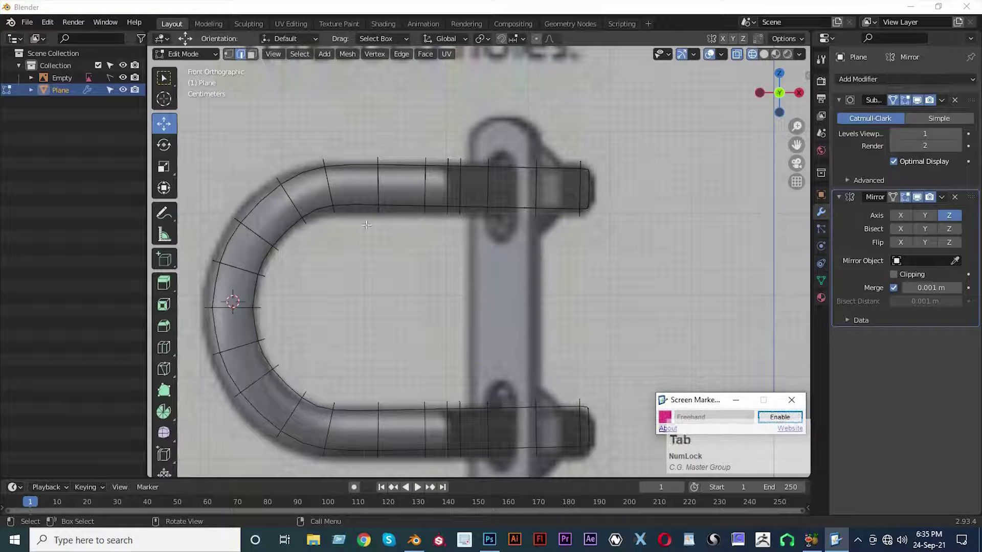
left_click(956, 198)
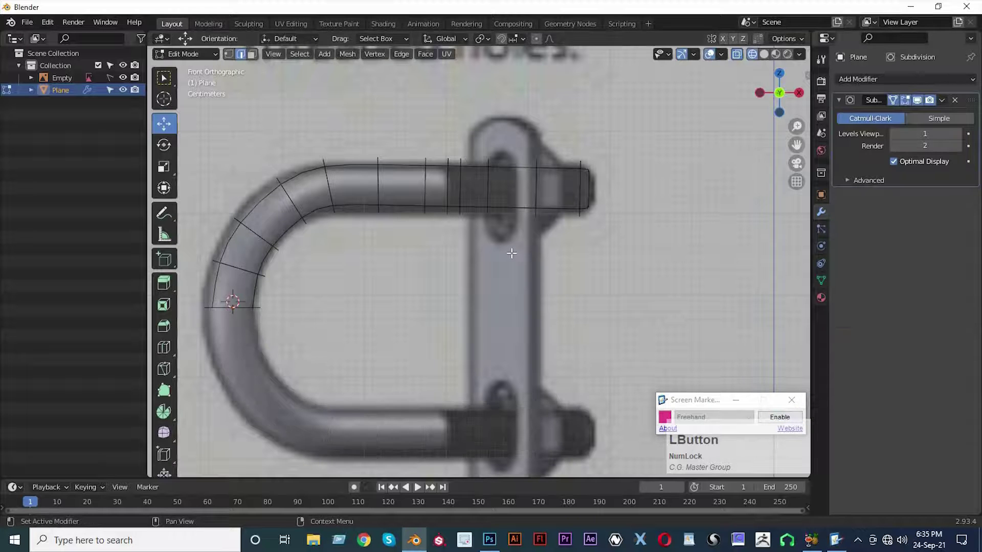
left_click(891, 80)
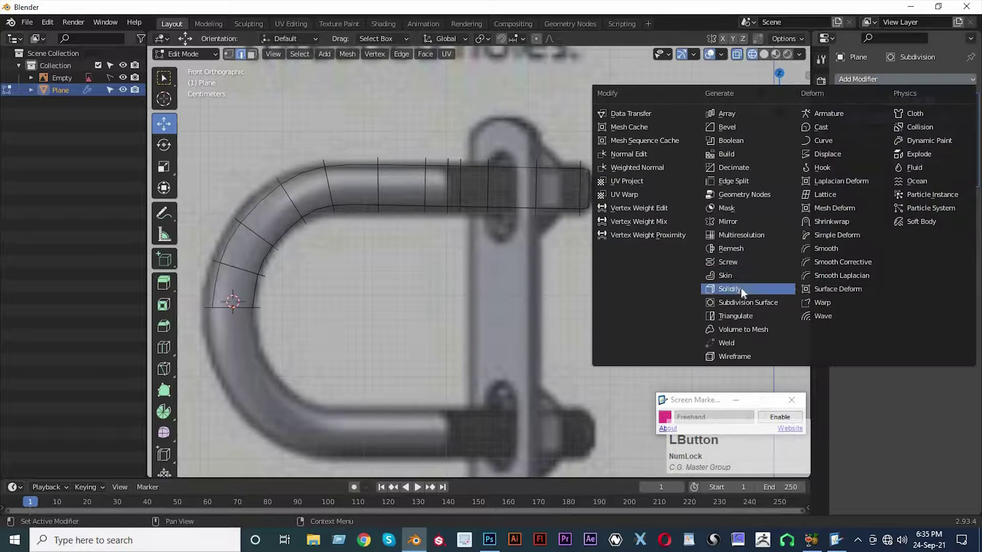
left_click(742, 208)
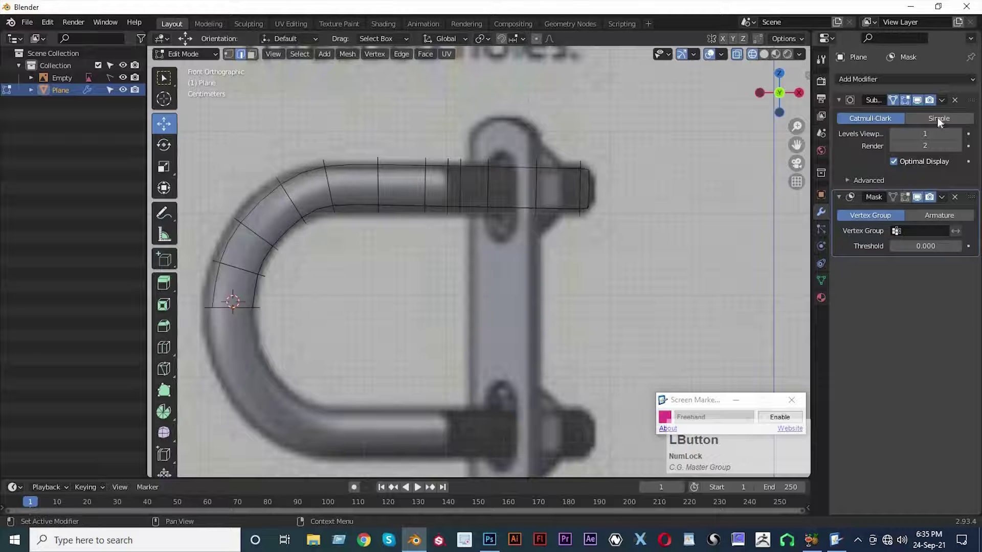
left_click(954, 197)
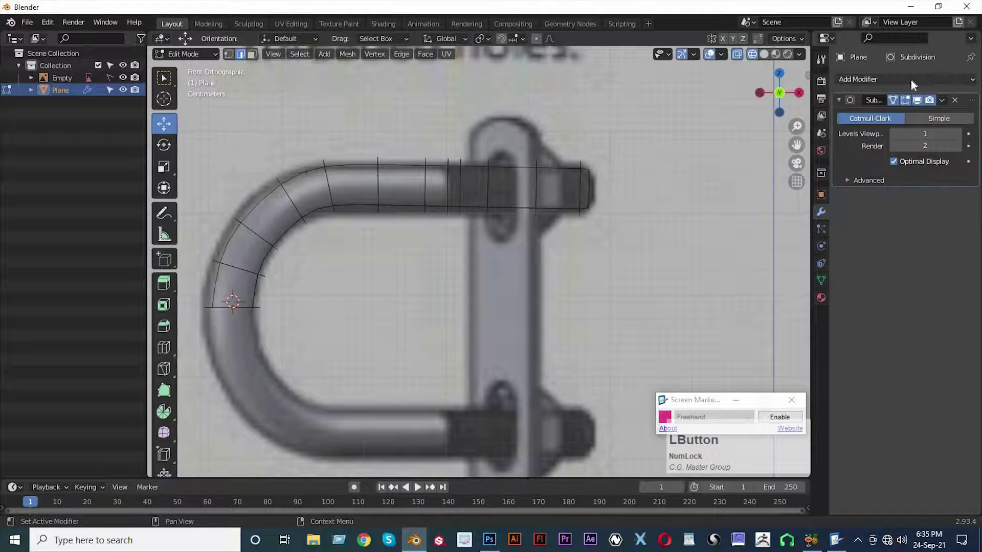
Add a Mirror modifier to the half rod and set it to mirror on the Z axis only
left_click(910, 79)
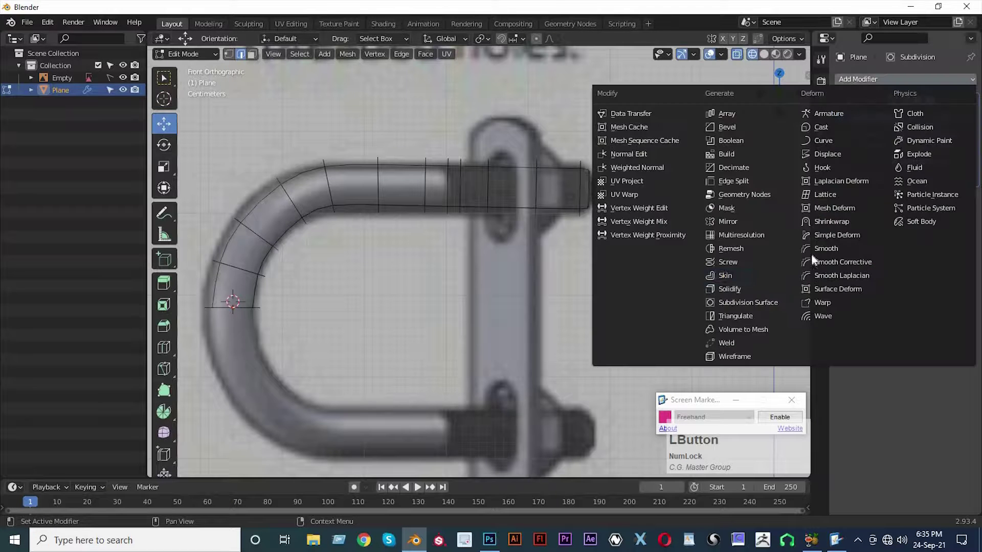
left_click(764, 218)
left_click(948, 215)
left_click(900, 215)
scroll(401, 297, "down", 5)
scroll(402, 296, "up", 4)
middle_click_drag(402, 296, 491, 226, "shift")
Select the threaded end section of the upper leg in vertex mode and scale it uniformly to about 0.7
key("Tab")
key("Tab")
key("1")
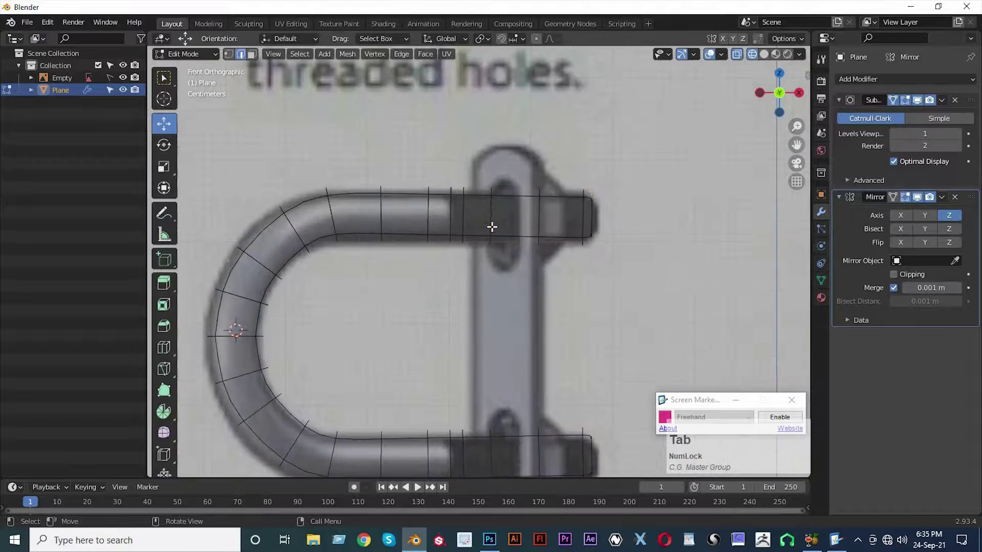
left_click_drag(795, 78, 763, 85)
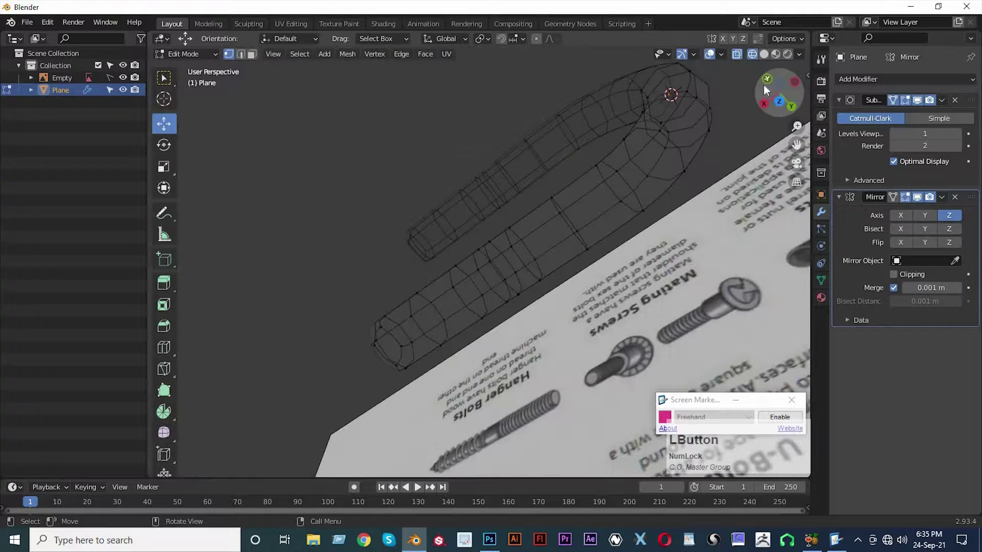
key("KP_1")
scroll(656, 145, "up", 2)
middle_click_drag(656, 145, 649, 189, "shift")
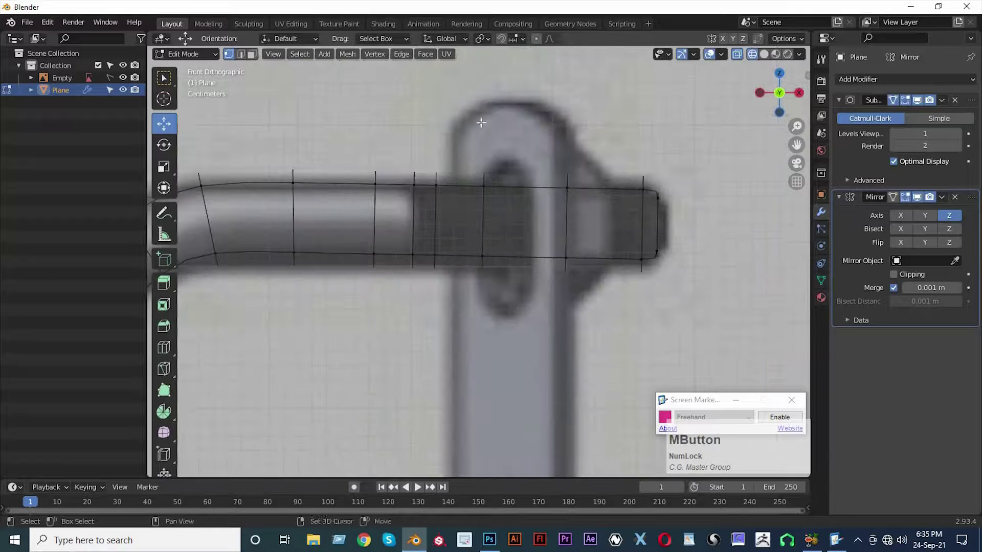
left_click_drag(454, 144, 796, 327)
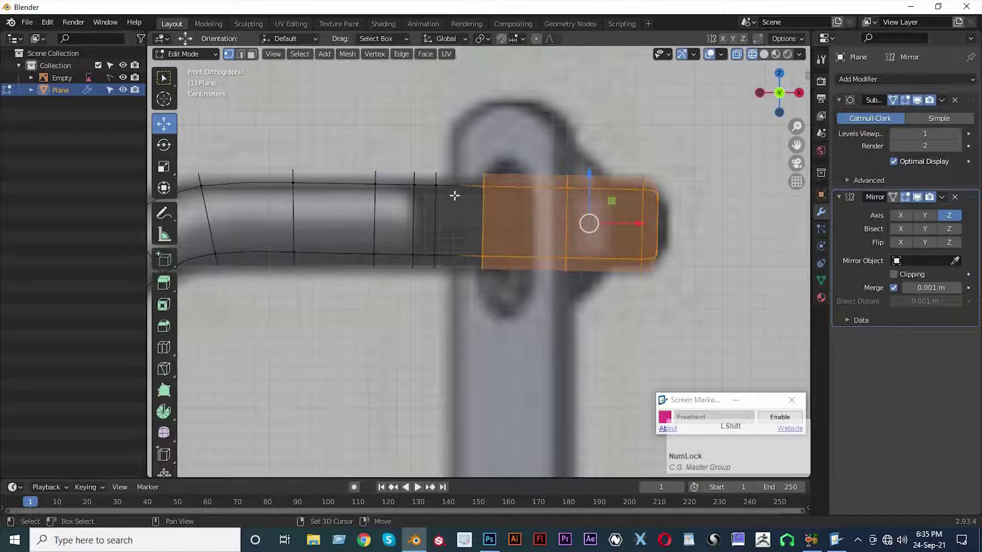
middle_click_drag(446, 178, 444, 177, "shift")
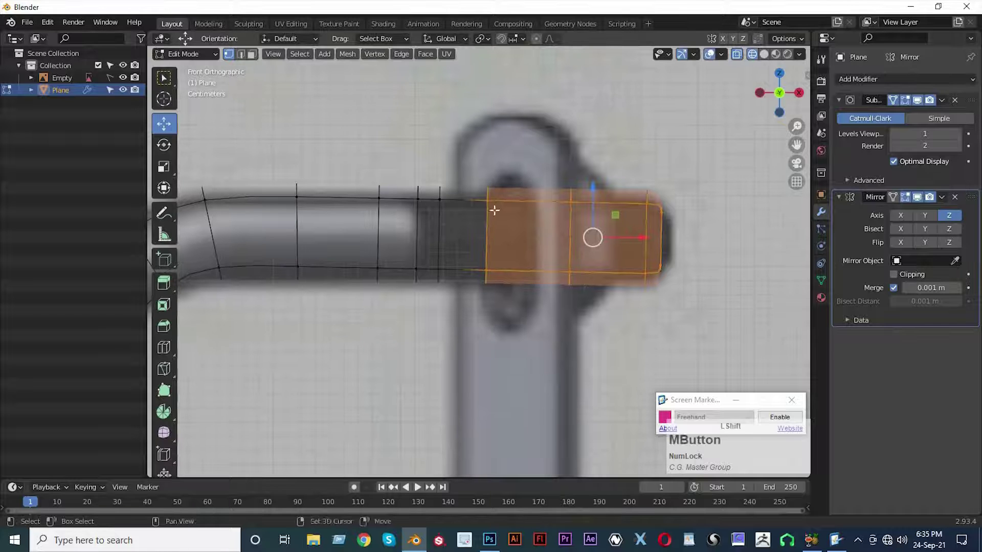
middle_click_drag(504, 212, 441, 182, "shift")
left_click(442, 232, "alt+shift")
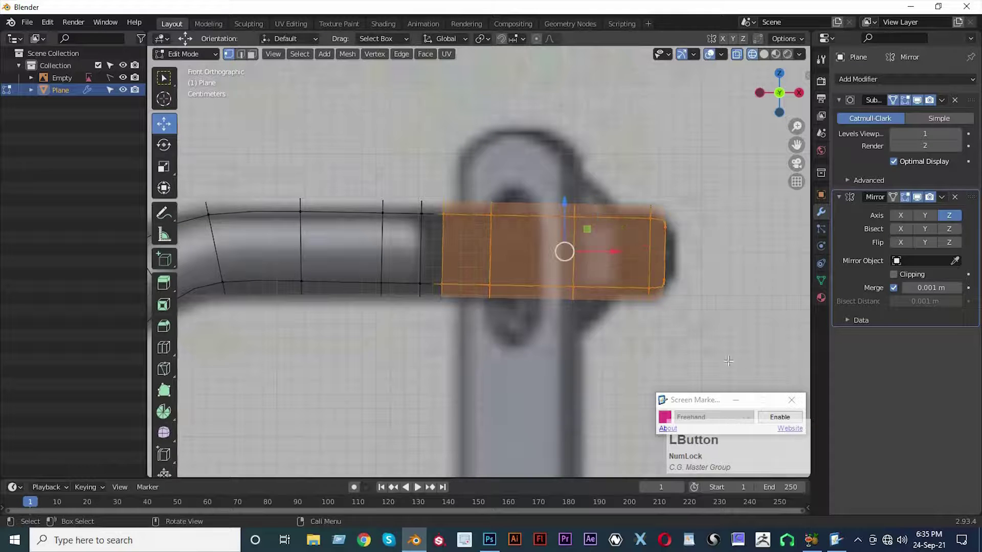
key("s")
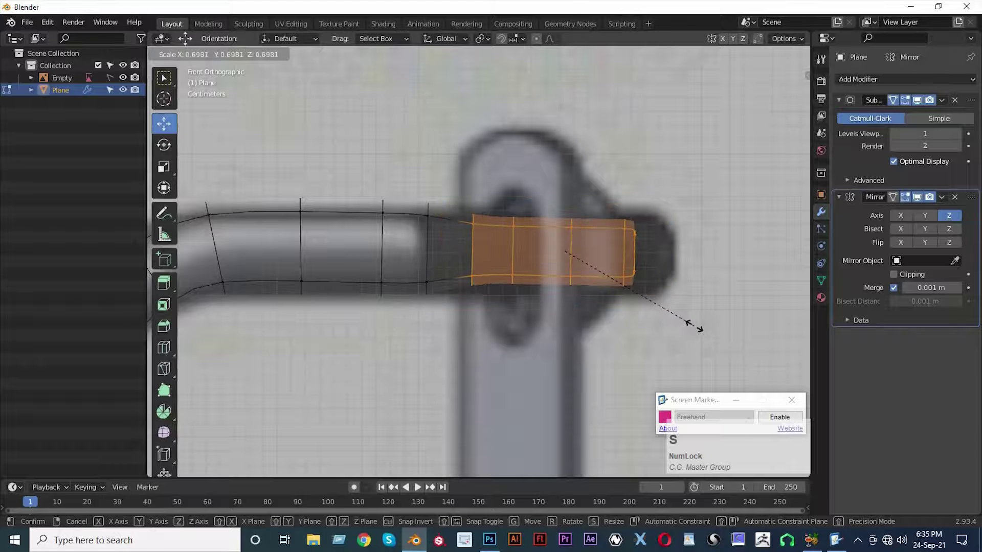
left_click(695, 323)
Stretch the narrowed end section along X by about 1.43 so it spans the reference thread's length
key("s")
key("x")
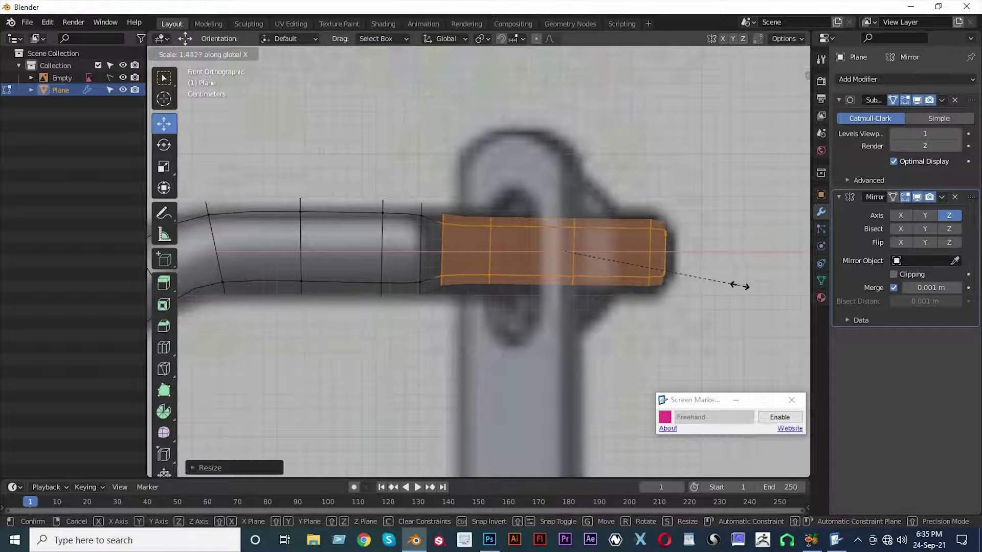
left_click(734, 284)
Insert an edge loop at the shoulder between the thick rod and the narrowed end, scaling it down and nudging it into place
left_click(442, 242)
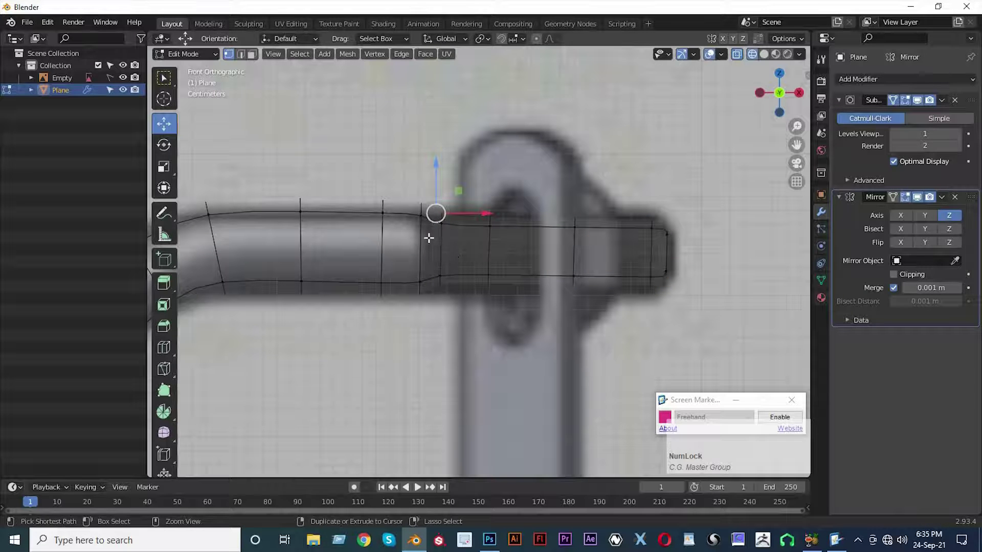
key("ctrl+r")
left_click(432, 219)
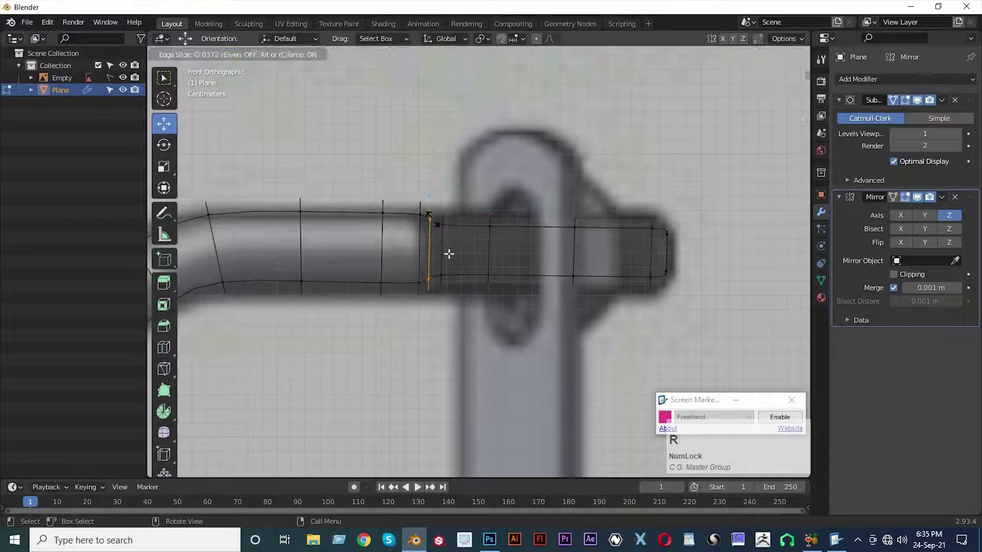
left_click(431, 219)
key("s")
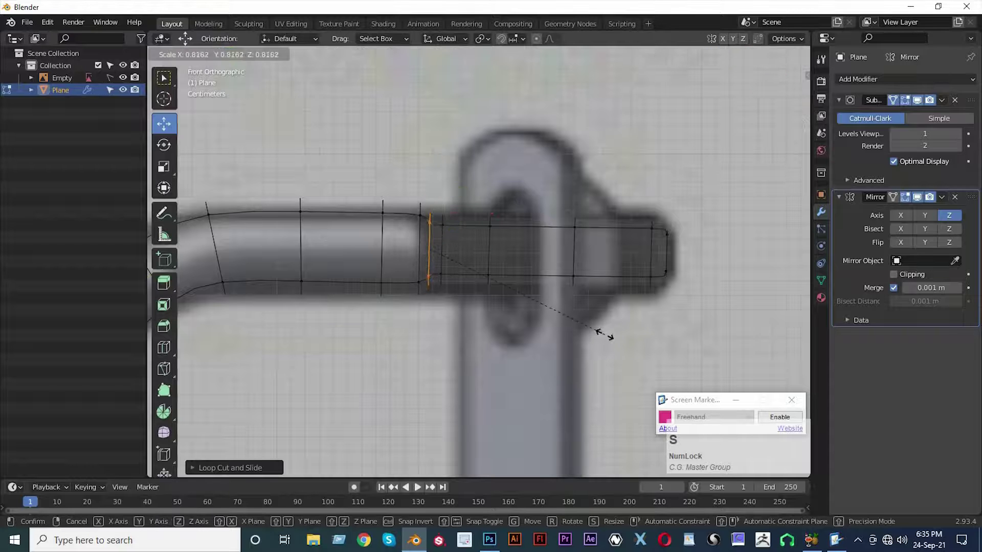
left_click(515, 282)
left_click_drag(467, 252, 460, 251)
scroll(460, 251, "down", 3)
scroll(533, 254, "up", 3)
Switch to solid shading and add an edge loop on the thick rod beside the shoulder, with an edge slide of about 0.27
middle_click_drag(460, 251, 612, 256)
key("Tab")
scroll(438, 275, "down", 4)
middle_click_drag(601, 307, 662, 316)
left_click(567, 282)
middle_click_drag(566, 282, 417, 276)
scroll(552, 284, "up", 3)
left_click(416, 276)
key("Tab")
key("ctrl+r")
left_click(349, 205)
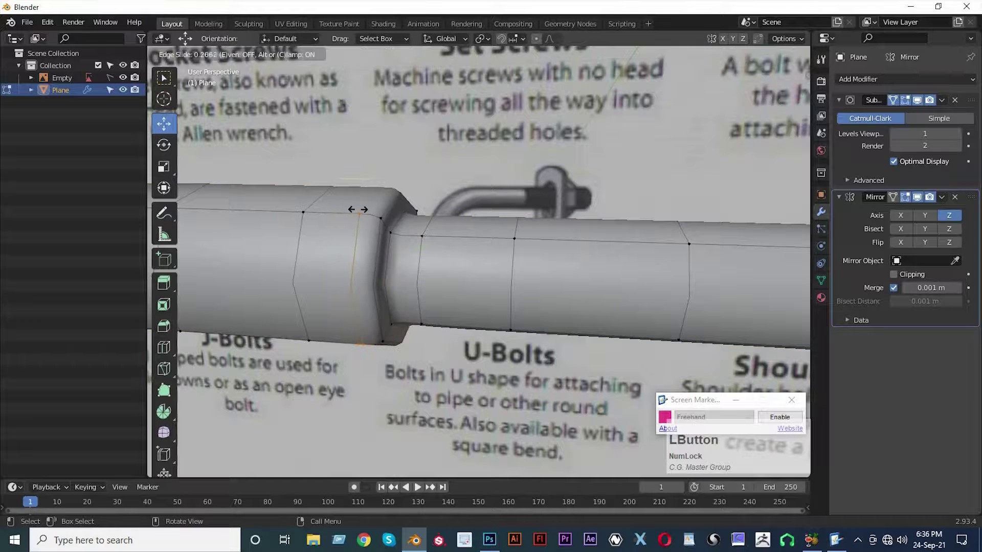
left_click(359, 211)
Select the edge loop around the thick rod's rim at the shoulder and give it a narrow bevel
key("Tab")
middle_click_drag(368, 219, 302, 166)
scroll(442, 260, "up", 3)
middle_click_drag(442, 259, 348, 283)
scroll(434, 284, "up", 3)
key("Tab")
scroll(357, 281, "up", 3)
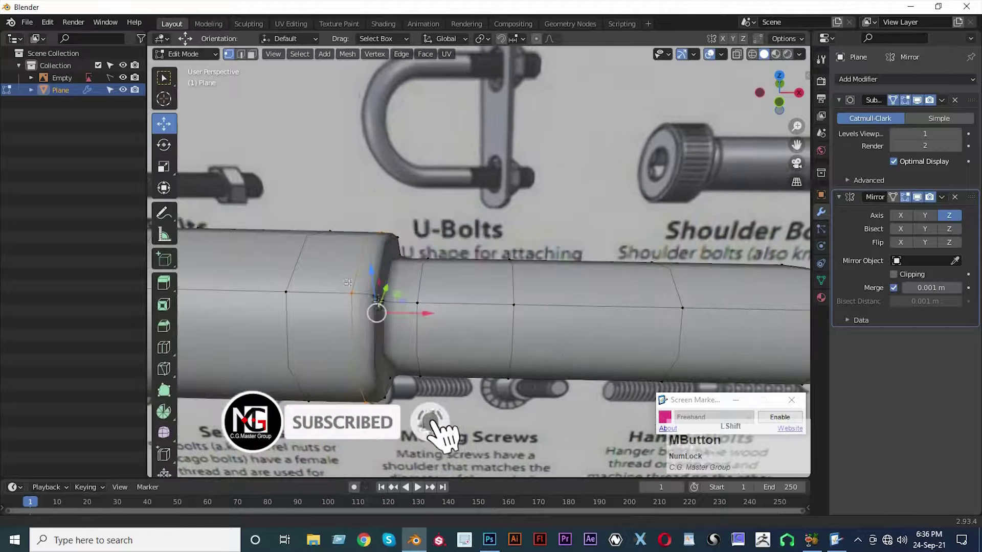
left_click(383, 264, "alt")
key("ctrl+b")
left_click(442, 323)
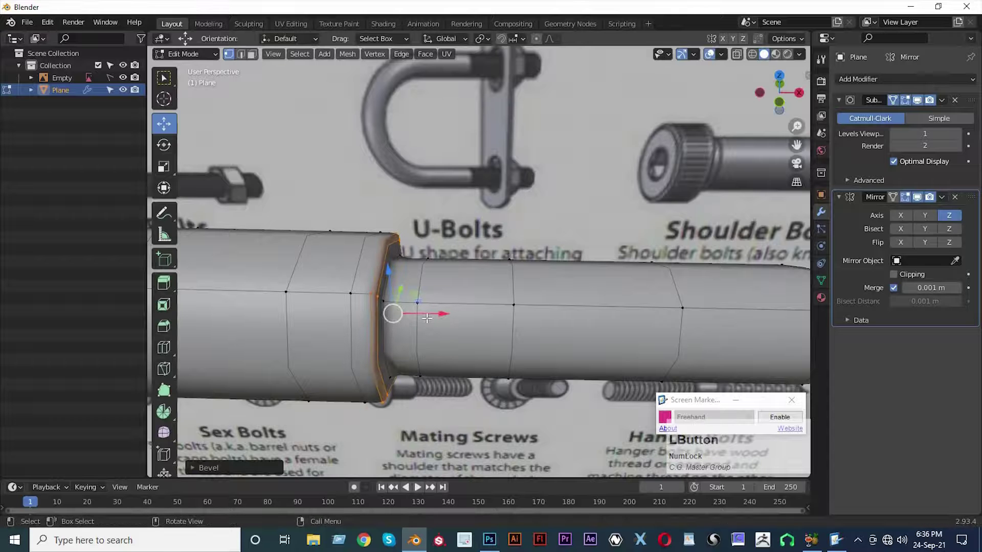
Try inserting a centred edge loop on the narrowed end section of the upper rod
key("Tab")
scroll(433, 349, "down", 5)
middle_click_drag(429, 320, 401, 272)
key("KP_1")
scroll(449, 308, "up", 3)
middle_click_drag(573, 247, 405, 337, "shift")
key("Tab")
scroll(582, 296, "up", 2)
key("ctrl+r")
left_click(408, 335)
right_click(411, 335)
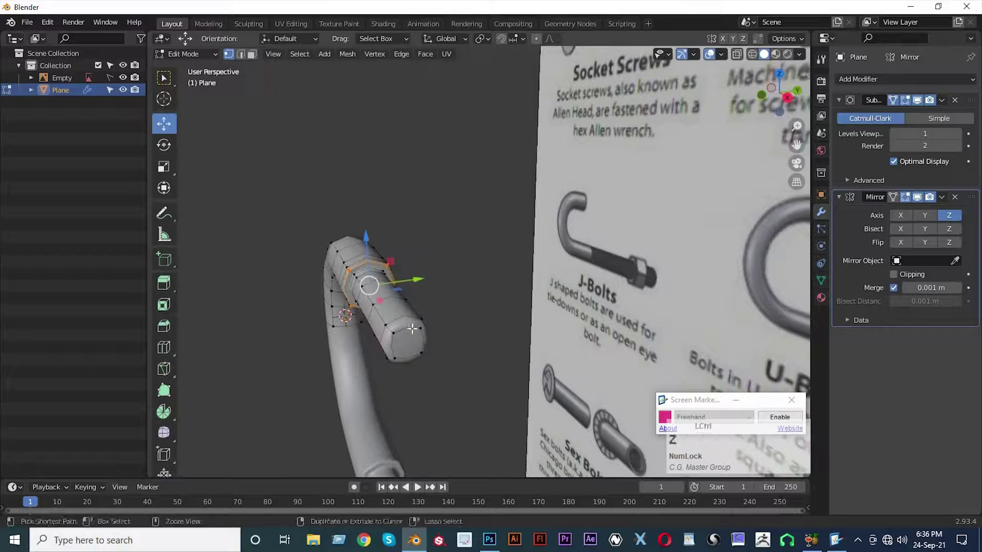
Duplicate a vertex of the edge loop closest to the narrowed rod's tip, leaving the copy in place
scroll(346, 354, "up", 2)
middle_click_drag(347, 358, 383, 348)
left_click(395, 353)
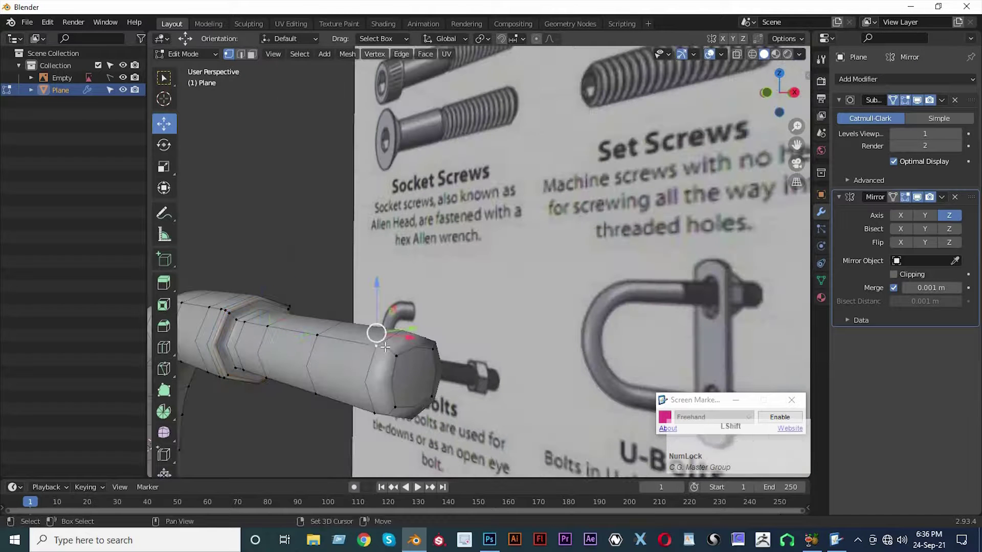
key("shift+d")
right_click(420, 297)
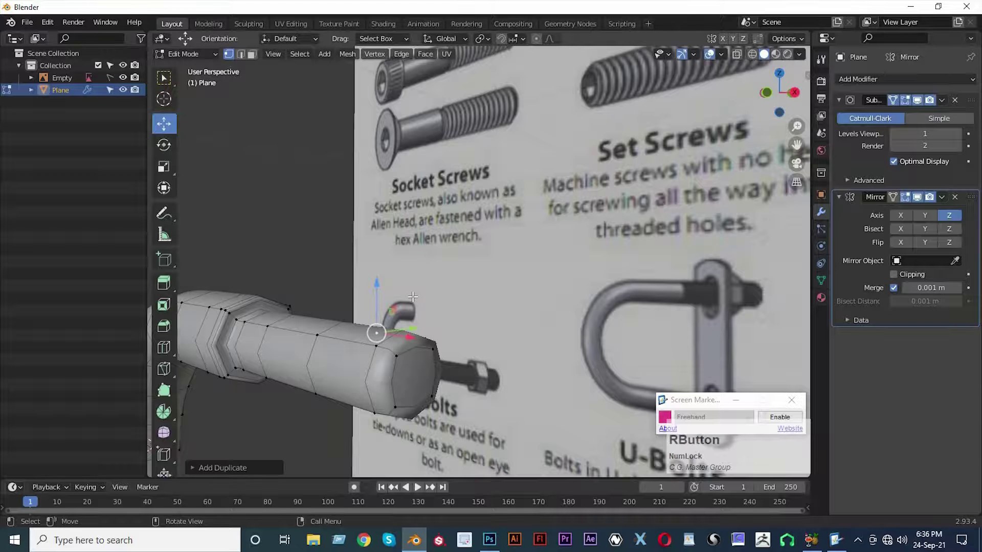
In front view, move the duplicated vertex back along X so it sits on the rod's upper edge near the tip
key("KP_1")
scroll(536, 374, "up", 2)
middle_click_drag(536, 375, 522, 317, "shift")
left_click_drag(539, 311, 504, 314)
scroll(504, 314, "up", 2)
middle_click_drag(504, 313, 519, 253, "shift")
left_click_drag(521, 253, 522, 253)
Extrude the vertex into a small five-point arch above the rod, ending back at the surface, as the thread profile
right_click(512, 229, "ctrl")
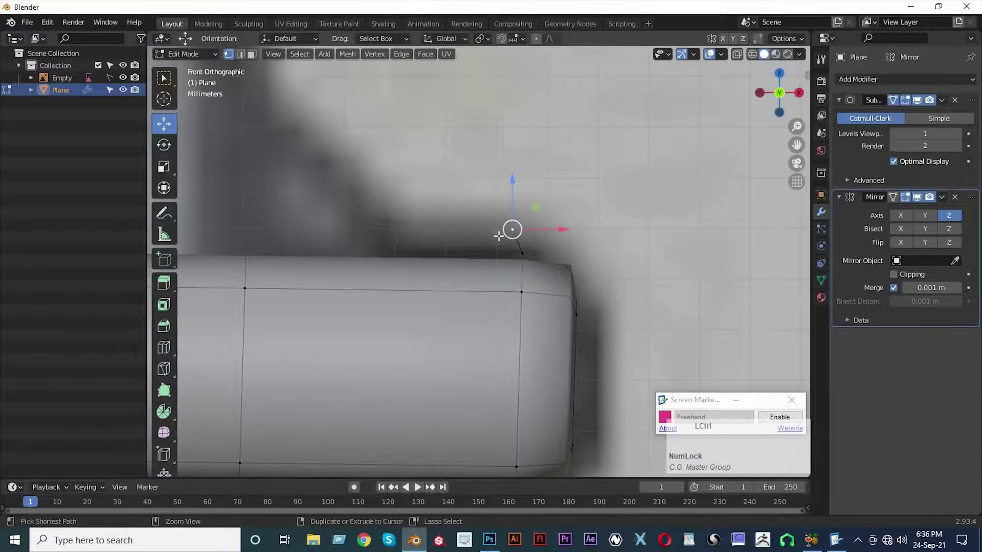
key("ctrl+z")
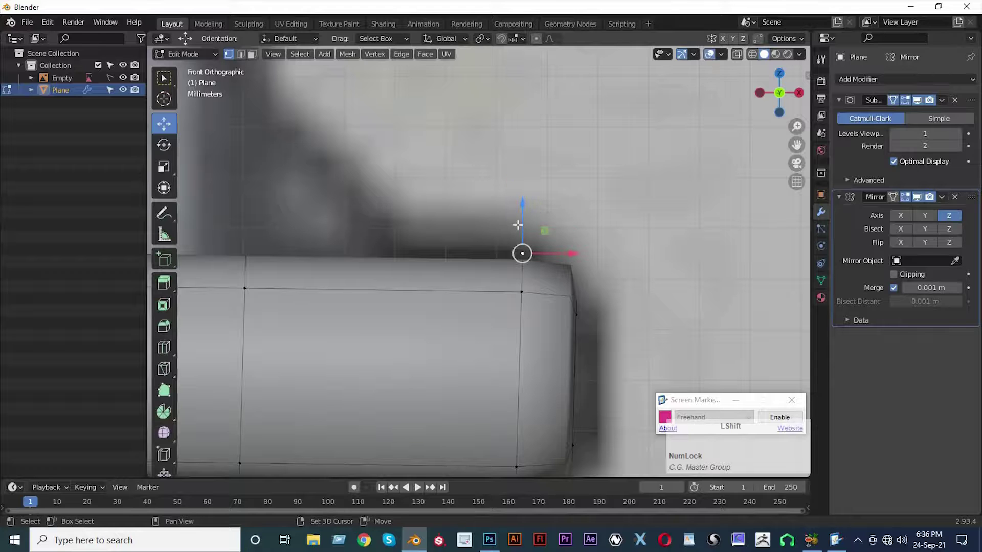
right_click(520, 223, "ctrl")
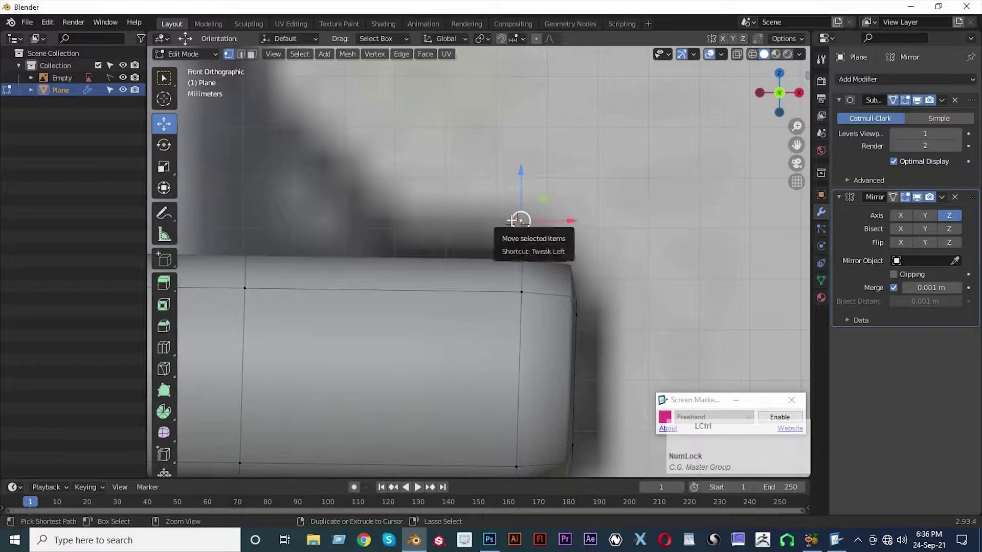
right_click(510, 217, "ctrl")
right_click(505, 224, "ctrl")
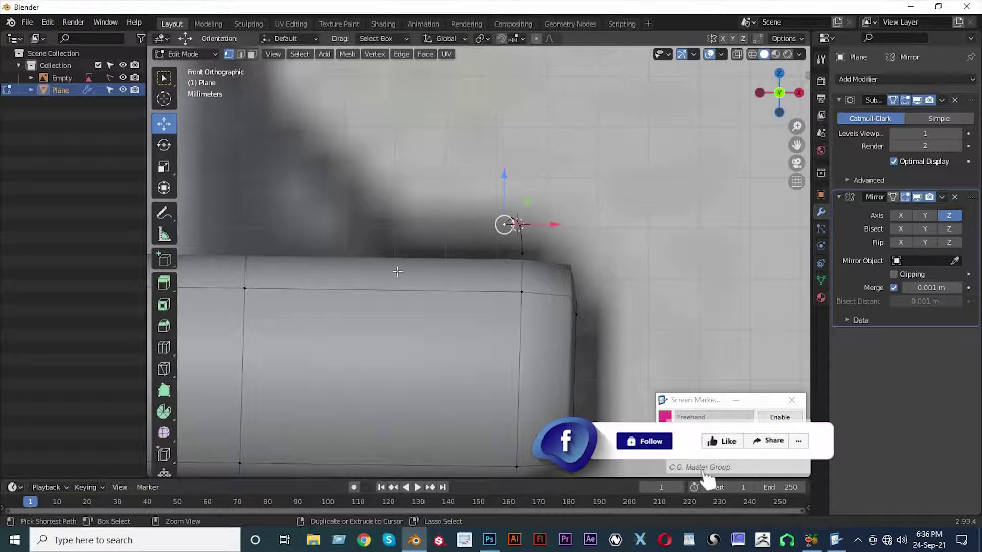
scroll(491, 262, "up", 3)
key("g")
left_click(593, 295)
key("ctrl+z")
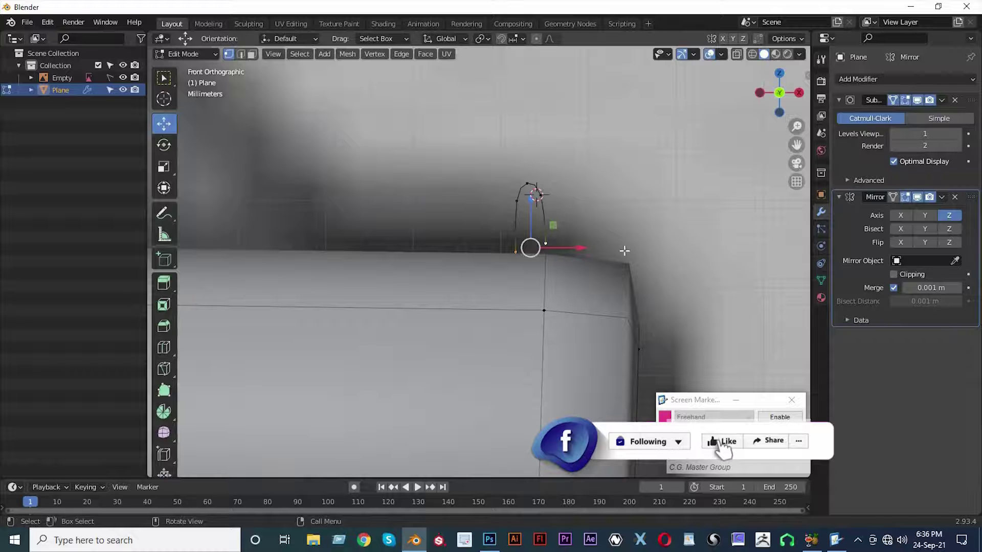
Level the two bottom vertices of the thread profile by scaling them along Z
key("r")
key("z")
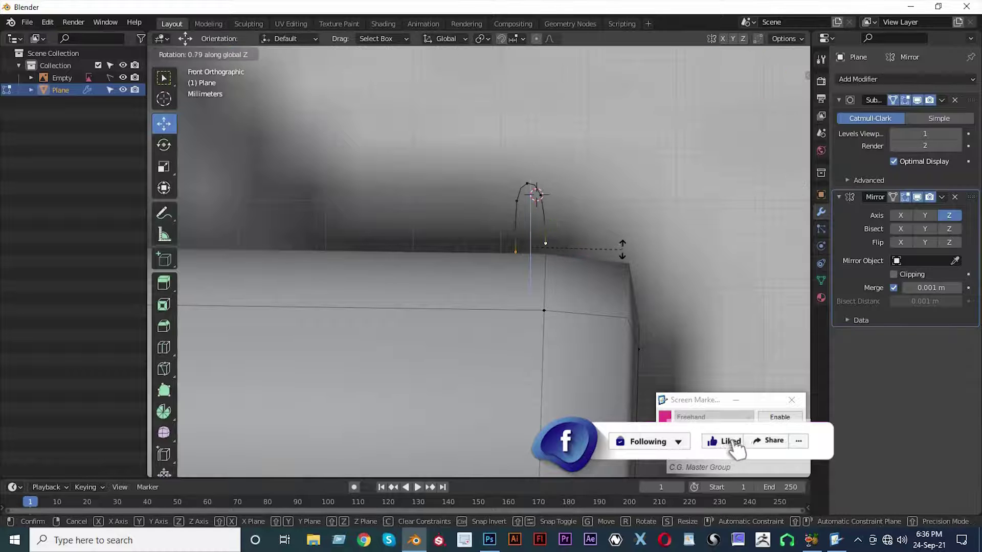
key("s")
key("z")
left_click(541, 246)
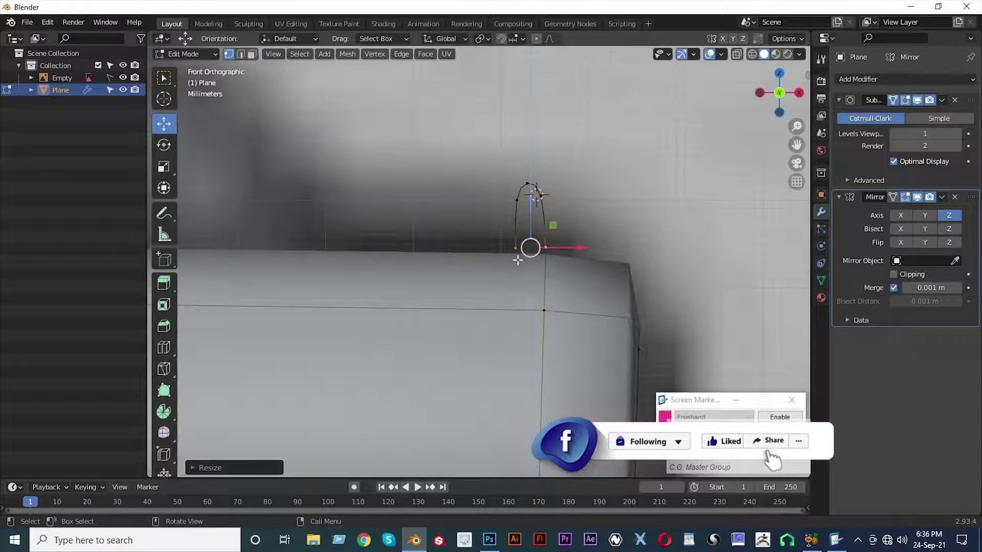
Lower the thread profile's side vertices slightly and scale them closer together to taper the arch
scroll(565, 263, "up", 1)
left_click_drag(543, 205, 543, 214)
left_click(467, 215)
scroll(517, 164, "up", 1)
middle_click_drag(517, 163, 513, 233, "shift")
left_click_drag(514, 231, 615, 274)
left_click_drag(556, 184, 558, 191)
key("s")
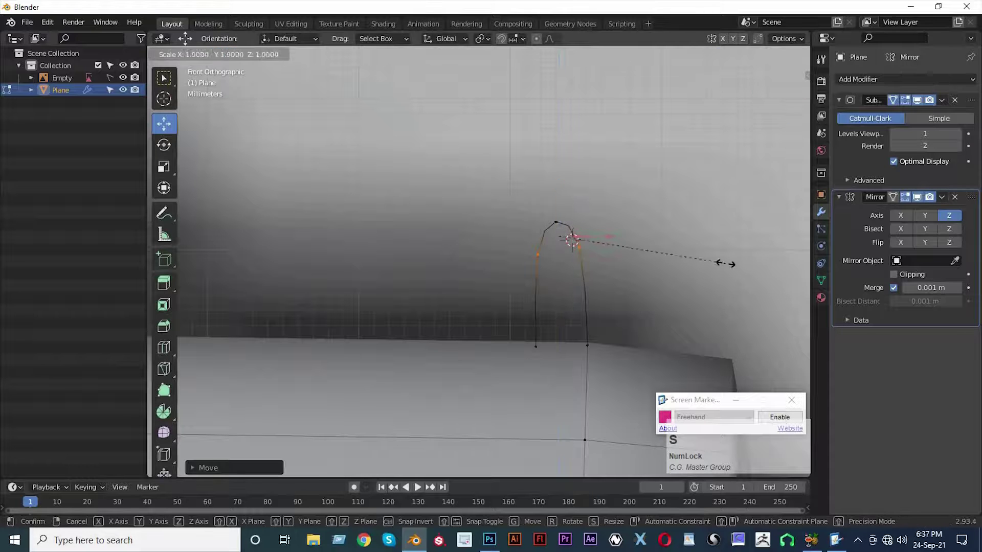
left_click(671, 252)
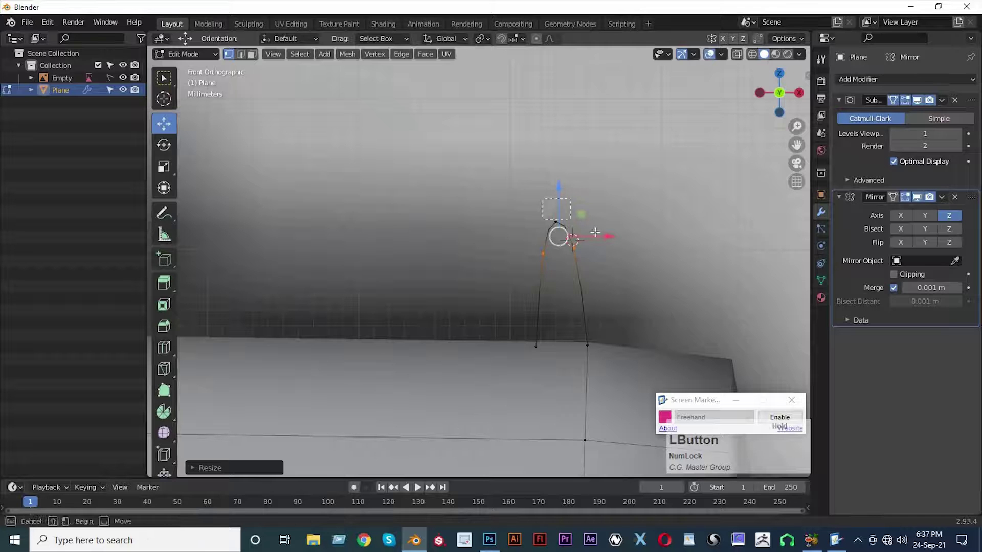
Shift the thread profile's peak and its outer side vertex slightly along X to even out the arch
left_click(561, 223)
mouse_move(602, 219)
left_mouse_down()
mouse_move(613, 218)
mouse_move(604, 218)
left_mouse_up()
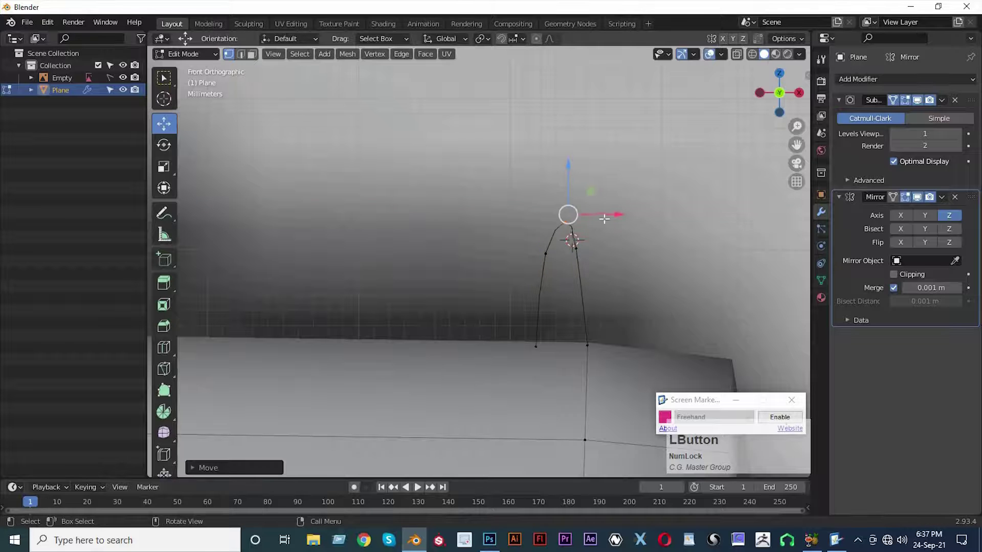
left_click(572, 241)
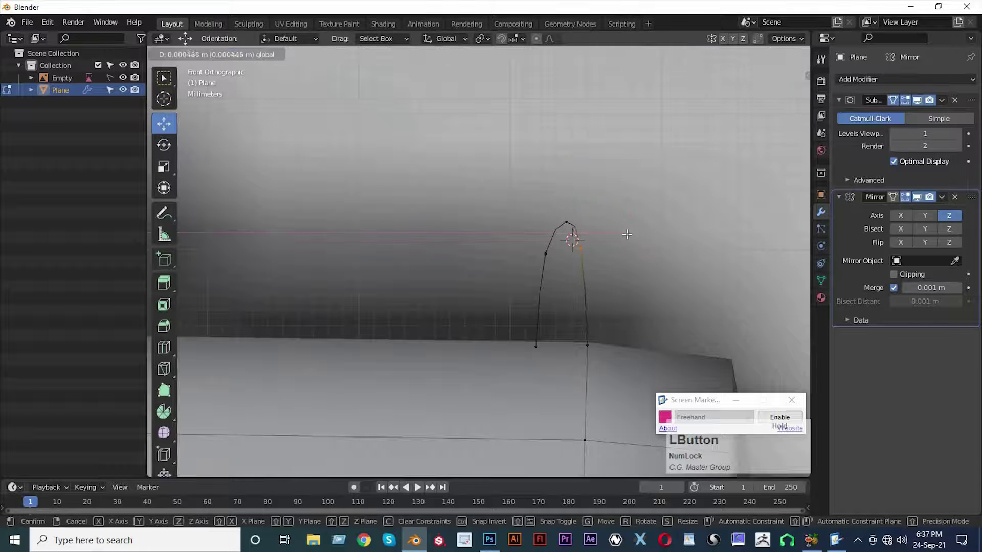
Select all linked vertices of the thread profile and separate them from the rod into their own object
key("Tab")
scroll(722, 249, "down", 2)
middle_click_drag(735, 252, 660, 266)
key("Tab")
key("KP_1")
left_click(552, 256)
key("l")
key("p")
left_click(551, 256)
key("Tab")
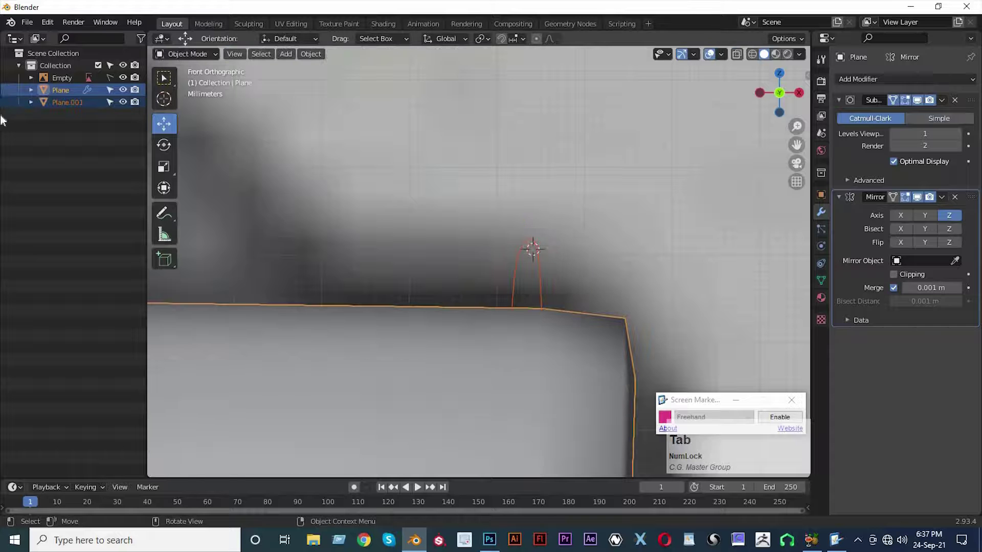
Rename the rod object as Srew
double_click(62, 90)
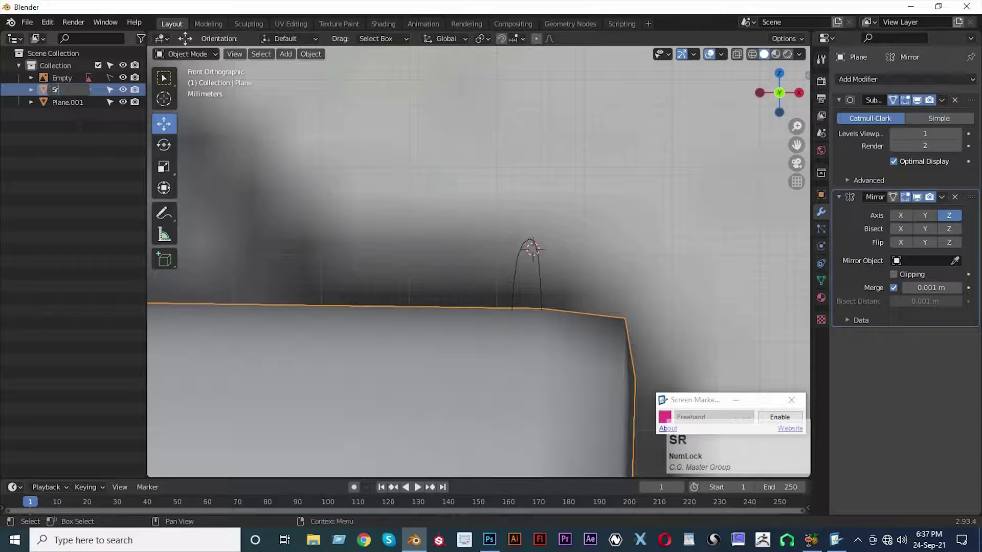
type("Srew")
key("Return")
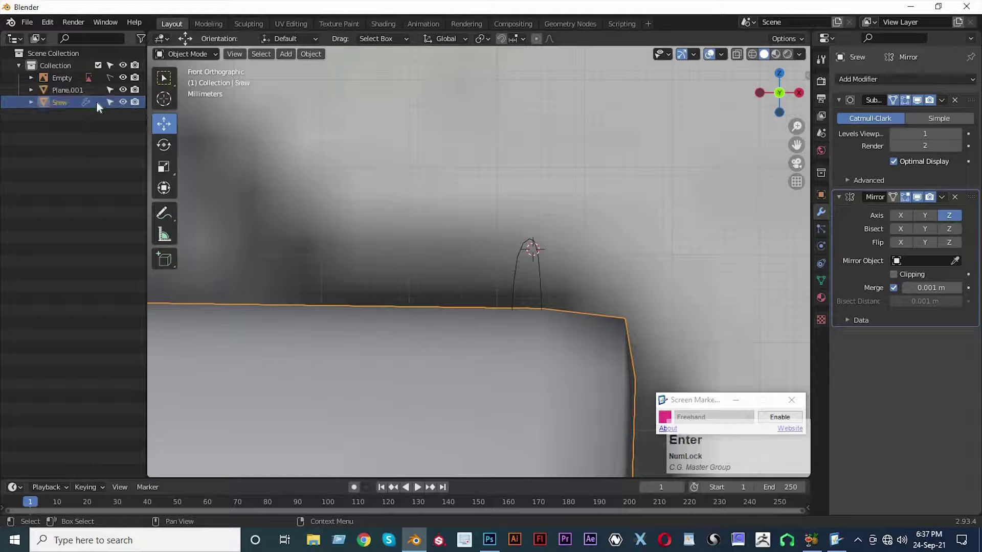
key("Tab")
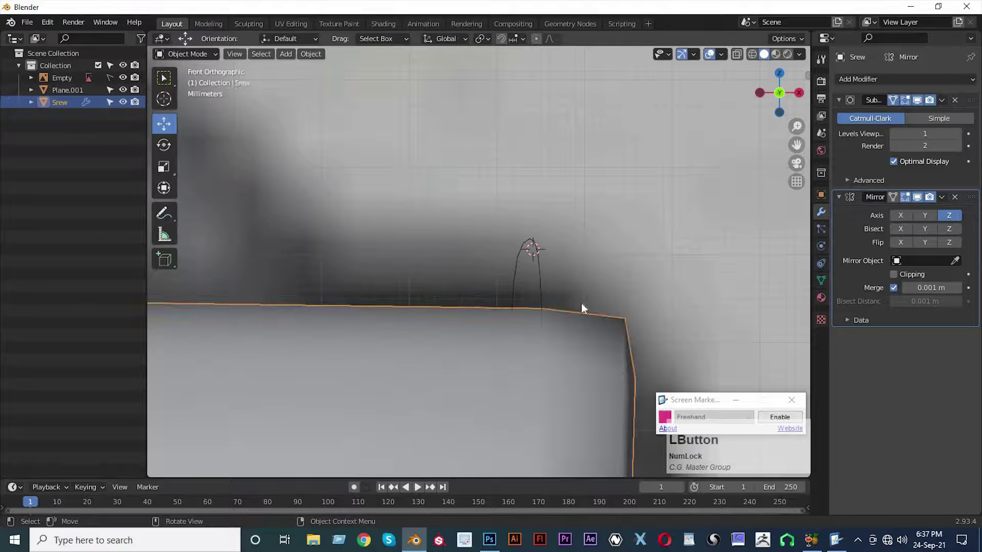
Select the separated thread profile object and add a Skin modifier to it
left_click(534, 250)
scroll(491, 286, "down", 5)
middle_click_drag(461, 321, 562, 306)
scroll(449, 325, "down", 2)
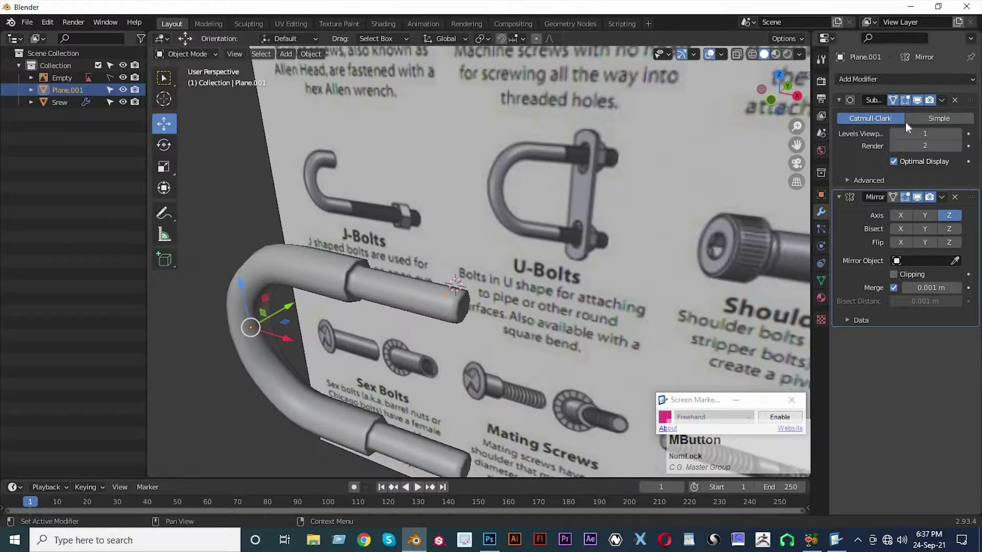
left_click(898, 82)
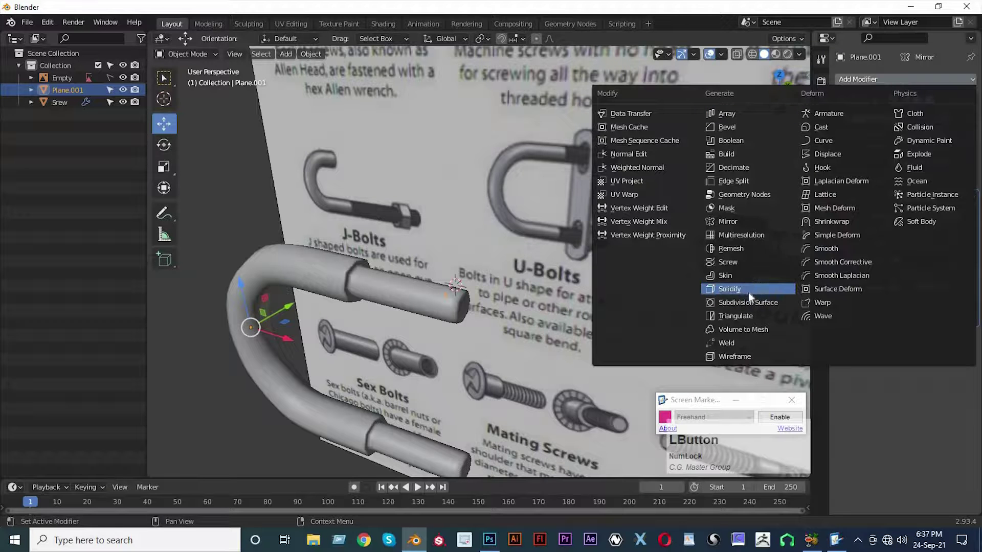
scroll(459, 329, "down", 4)
middle_click_drag(460, 329, 524, 296)
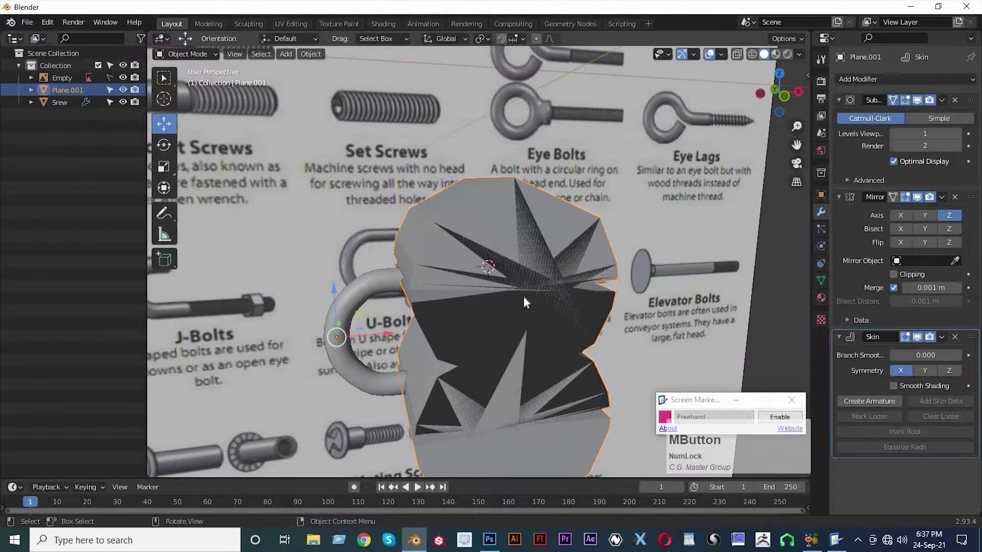
Try other Mirror axes and Skin symmetry settings on the thread profile, and remove the Skin modifier
left_click(945, 215)
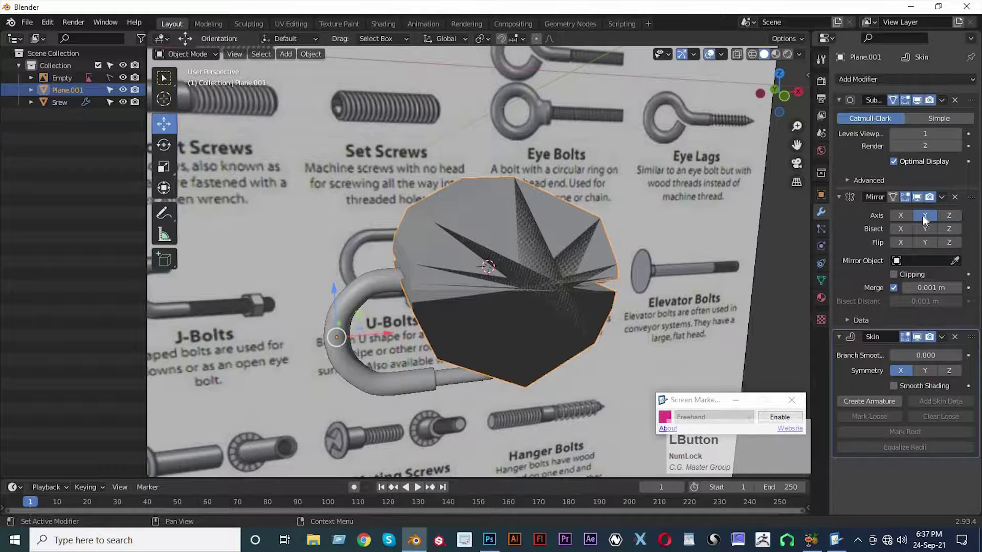
left_click(941, 216)
left_click(922, 216)
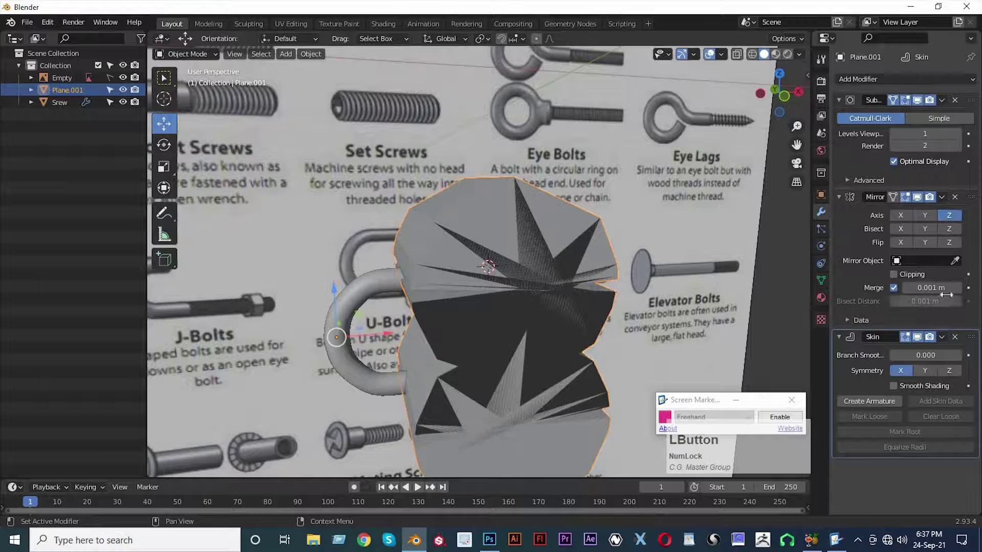
left_click(928, 369)
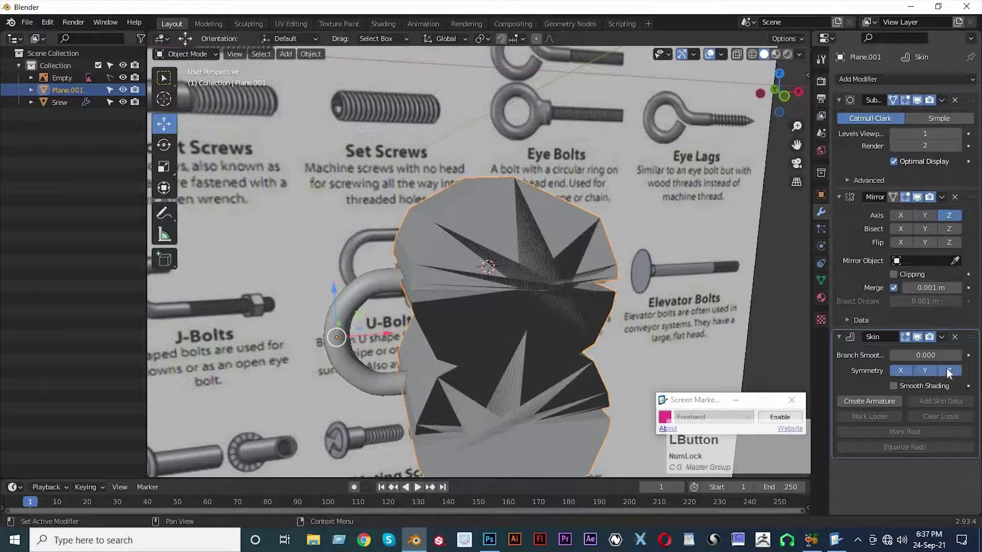
left_click(926, 372)
scroll(645, 275, "down", 1)
left_click(949, 371)
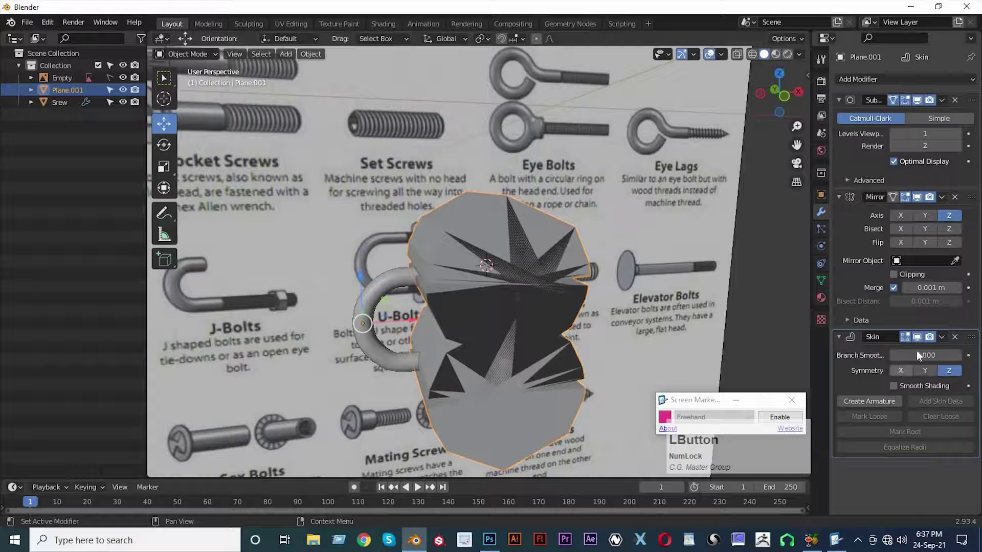
left_click(955, 336)
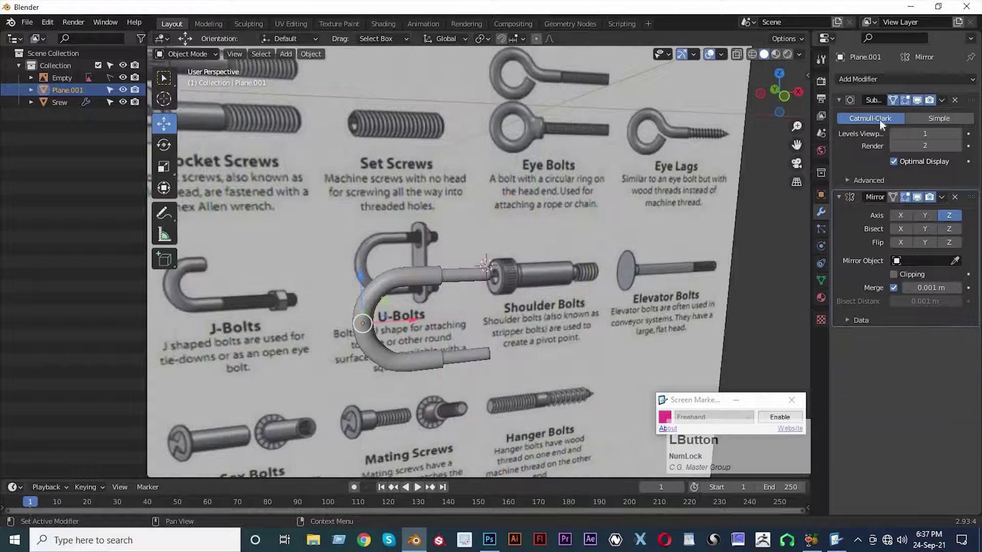
Add a Screw modifier to the thread profile and set its axis to X
left_click(890, 79)
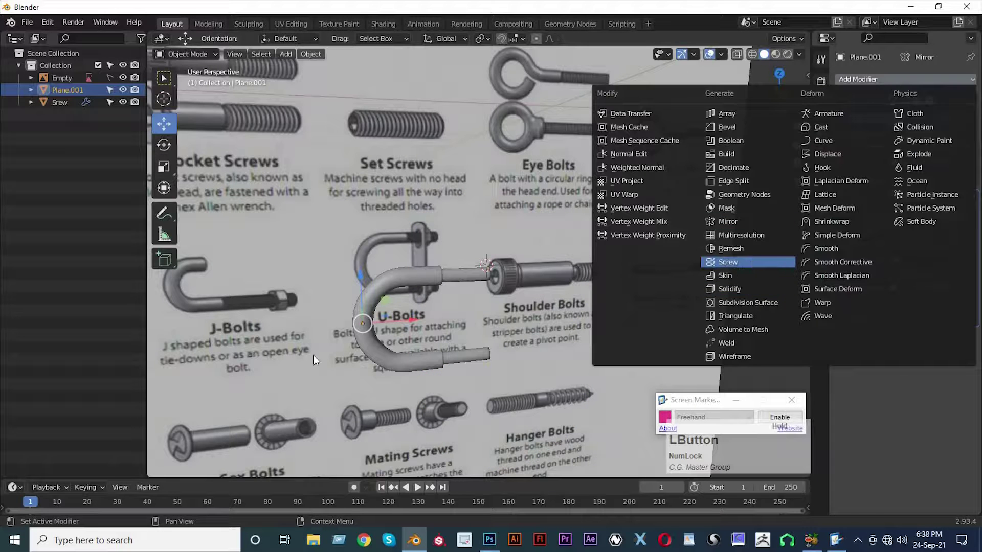
left_click(727, 262)
scroll(511, 338, "up", 2)
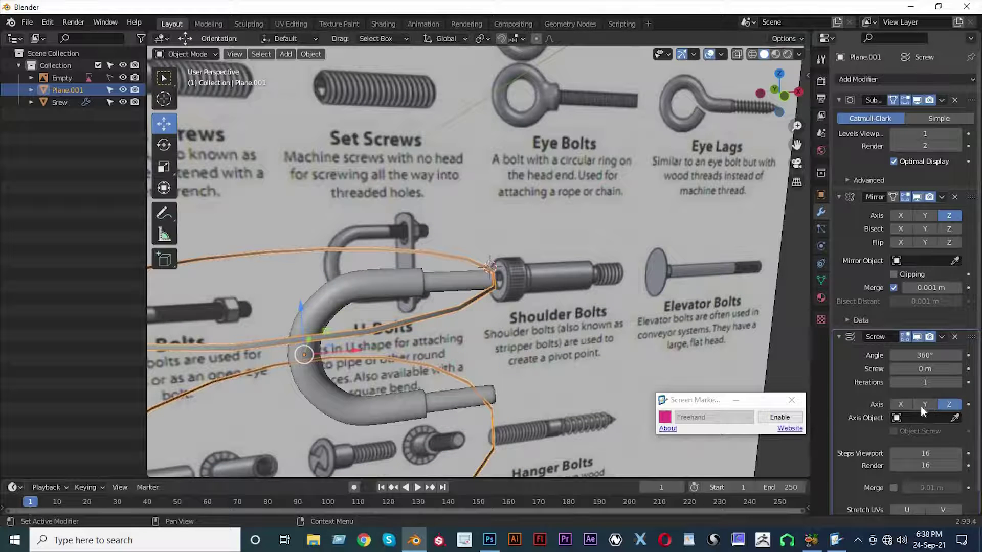
left_click(903, 403)
middle_click_drag(624, 382, 597, 361)
key("KP_1")
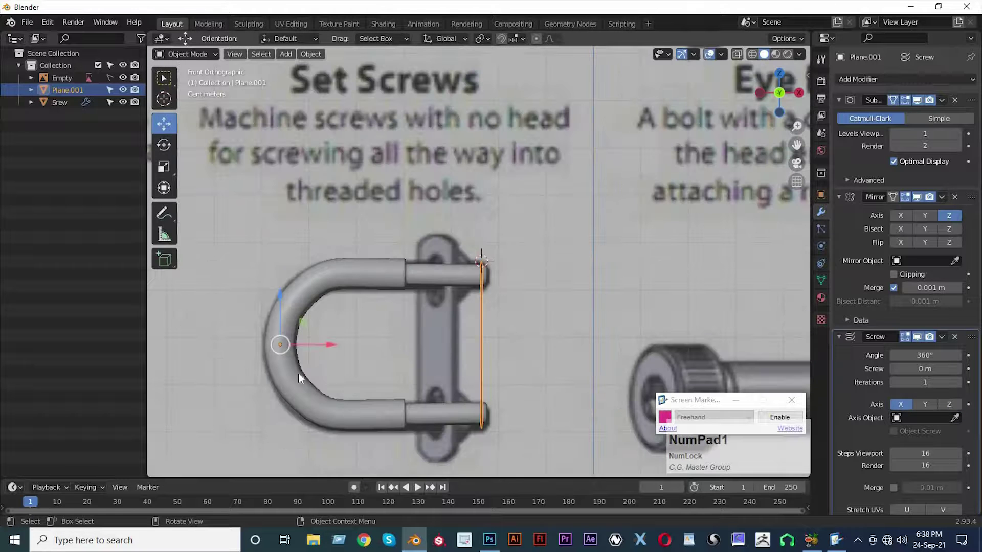
Select the edge loop midway along the rod's narrowed end and snap the 3D cursor to its centre
scroll(462, 299, "up", 6)
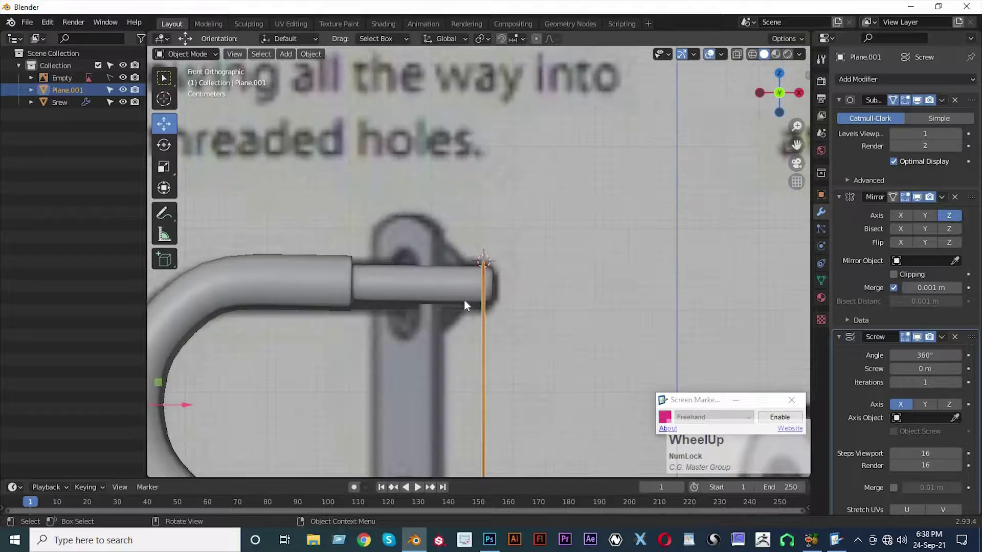
key("Tab")
key("Tab")
left_click(439, 327)
key("Tab")
left_click(379, 318)
key("shift+s")
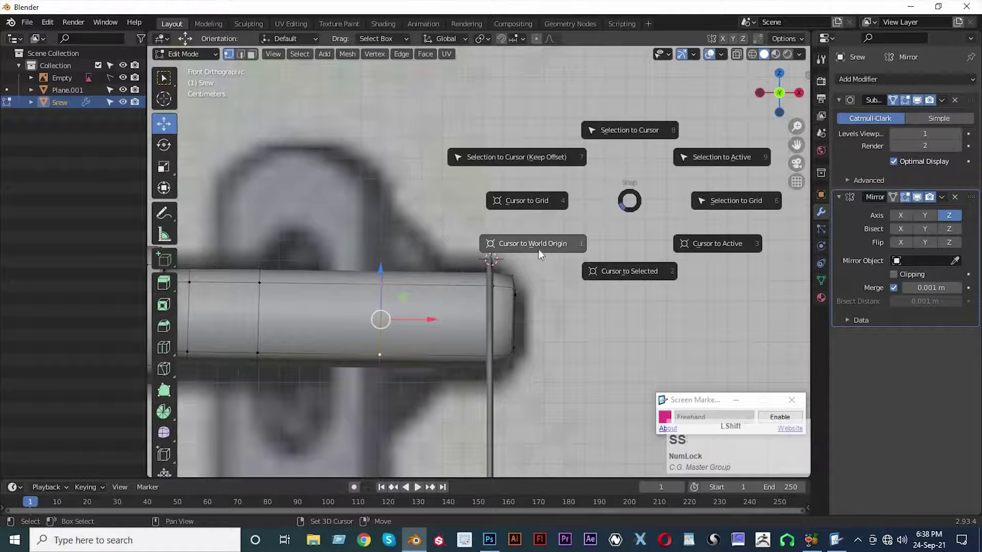
left_click(513, 284)
key("shift+s")
left_click(511, 351)
key("Tab")
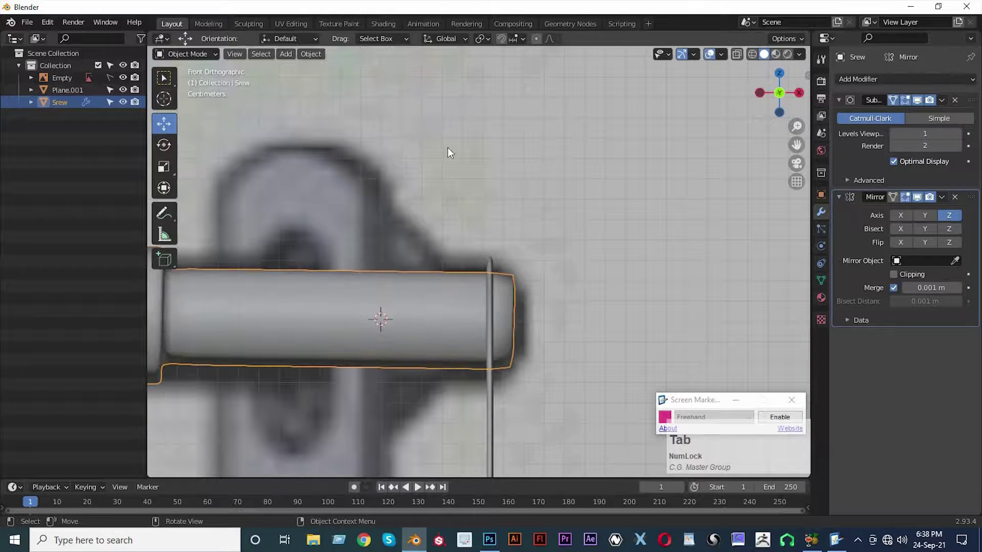
Set the rod object's origin to the 3D cursor
left_click(309, 54)
mouse_move(366, 77)
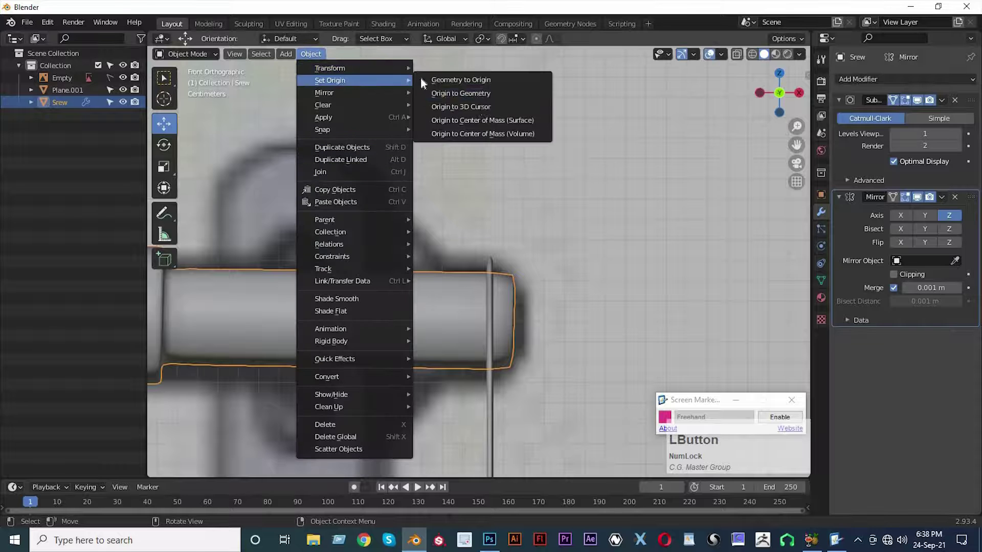
left_click(485, 107)
scroll(487, 382, "down", 2)
Select the thread profile ring and set its origin to the 3D cursor
left_click(487, 382)
left_click(486, 328)
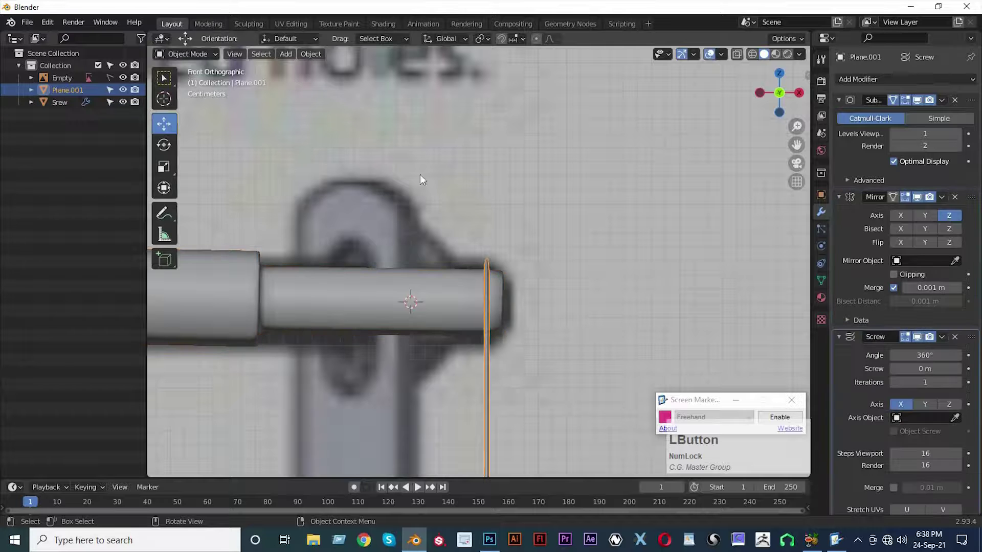
left_click(313, 54)
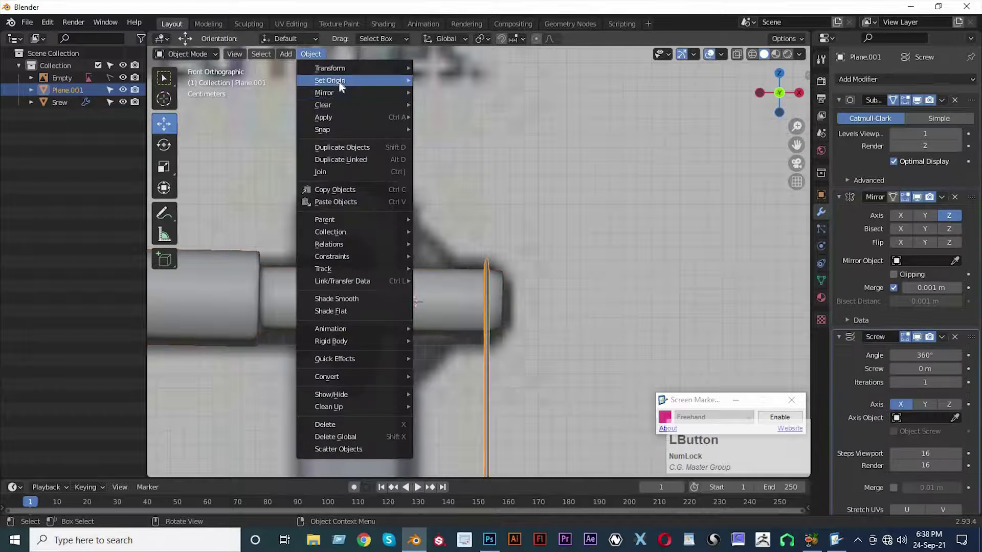
mouse_move(339, 80)
left_click(480, 106)
In a wireframe top view, move the thread ring along Y until it is centred on the rod's narrowed end
middle_click_drag(463, 203, 410, 259)
scroll(411, 260, "up", 2)
left_click(421, 333)
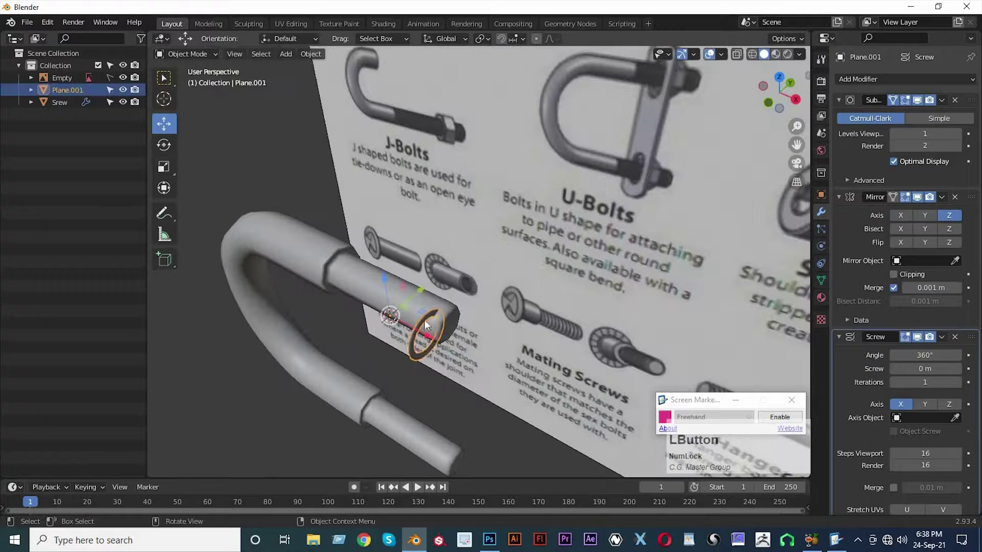
key("KP_7")
key("z")
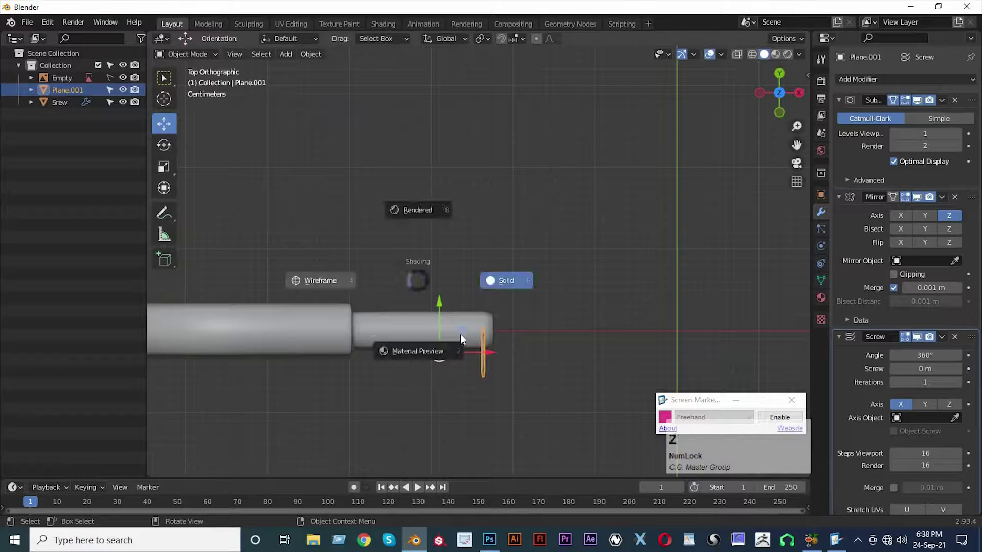
left_click(383, 327)
scroll(447, 313, "up", 2)
left_click_drag(385, 372, 394, 323)
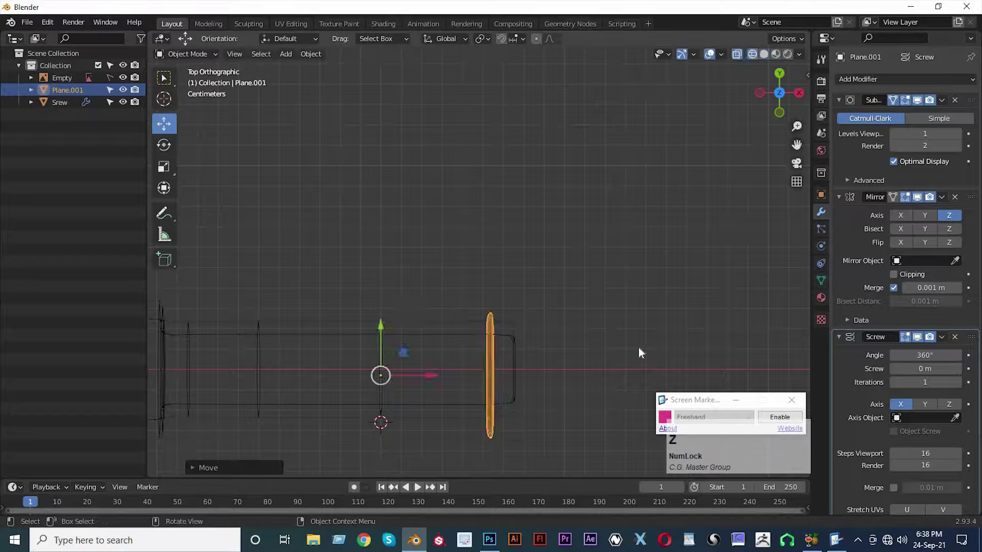
key("shift+z")
Examine the thread ring's alignment around the rod end from front and perspective views
mouse_move(502, 290)
middle_mouse_down()
mouse_move(443, 236)
mouse_move(379, 298)
mouse_move(387, 317)
mouse_move(450, 351)
middle_mouse_up()
left_click_drag(443, 339, 450, 340)
left_click(540, 246)
middle_click_drag(530, 278, 503, 333)
left_click(442, 289)
key("KP_1")
mouse_move(540, 400)
middle_mouse_down()
mouse_move(618, 410)
mouse_move(476, 327)
middle_mouse_up()
scroll(549, 376, "down", 2)
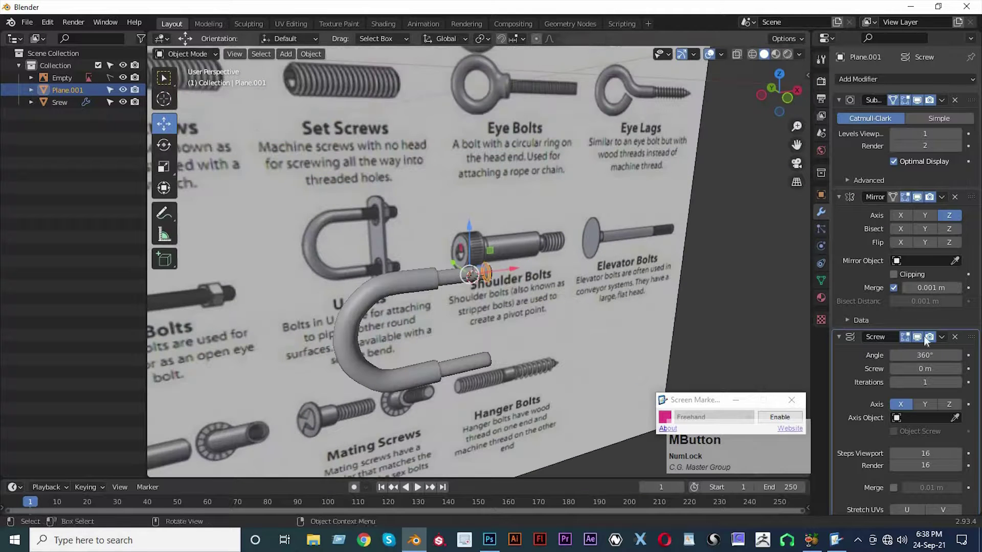
Remove the Mirror and Subdivision Surface modifiers from the thread profile, keeping only the Screw modifier
scroll(479, 281, "up", 2)
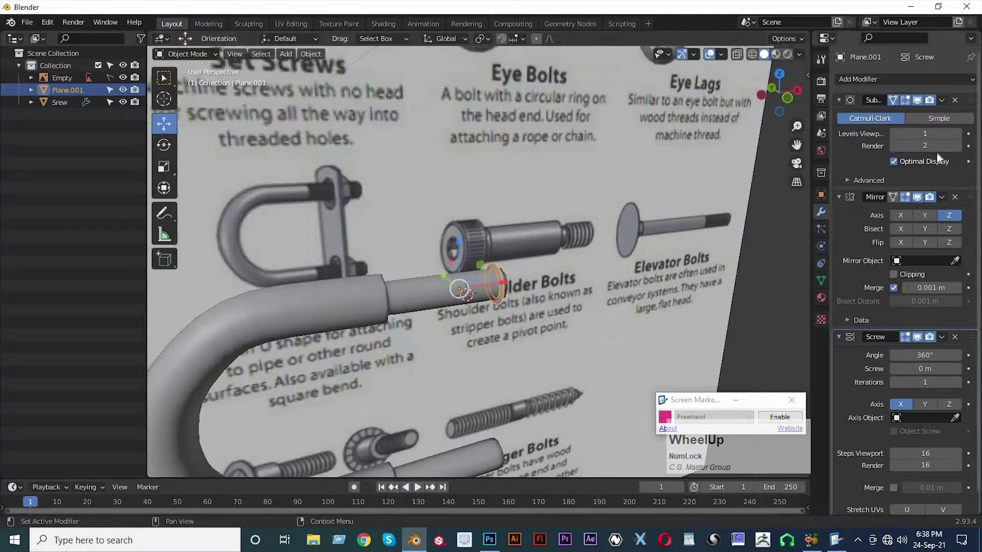
left_click(952, 198)
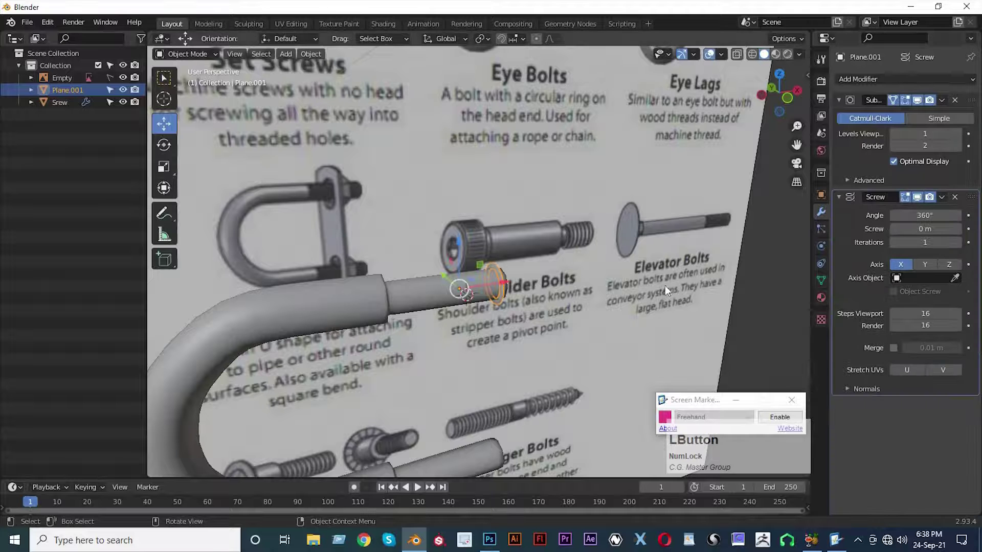
left_click(954, 101)
Try Screw offsets of 0.02 m and -0.02 m on the thread profile
scroll(508, 291, "up", 3)
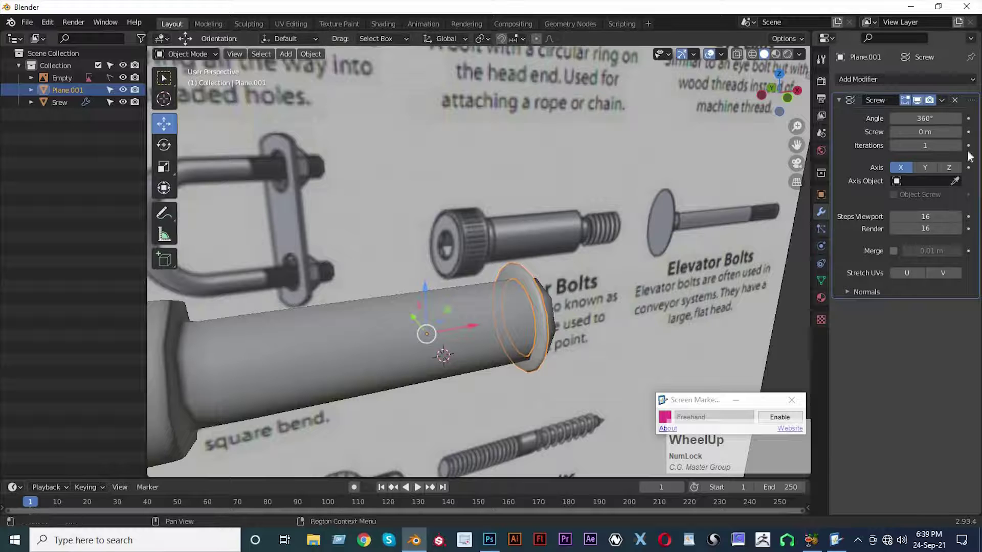
left_click(924, 133)
type("0.02")
key("KP_Enter")
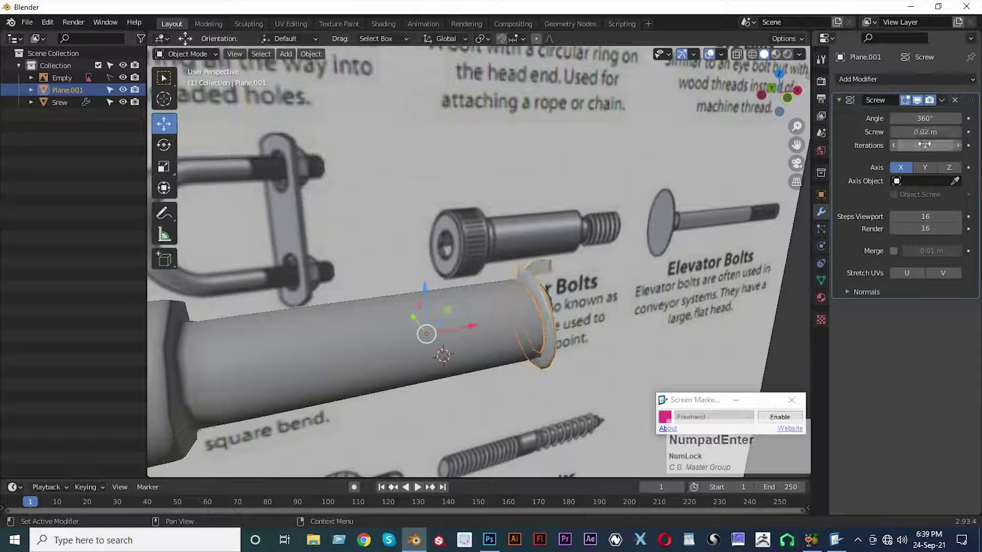
middle_click_drag(525, 266, 646, 235)
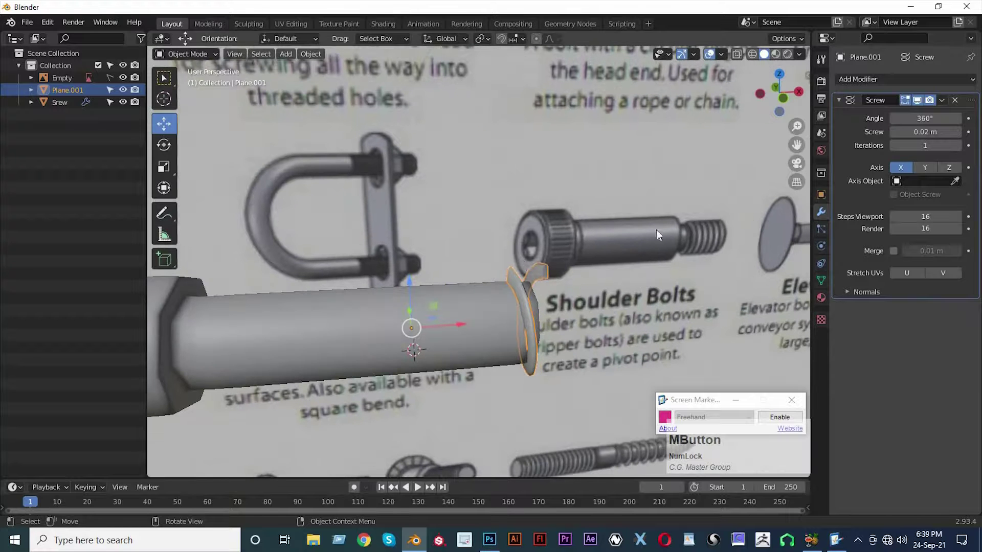
left_click(925, 132)
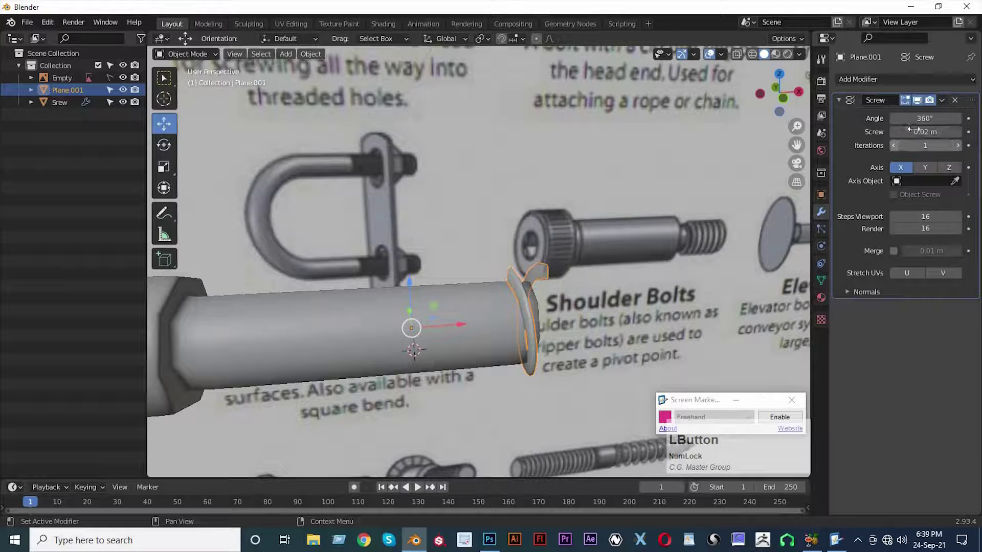
left_click(897, 132)
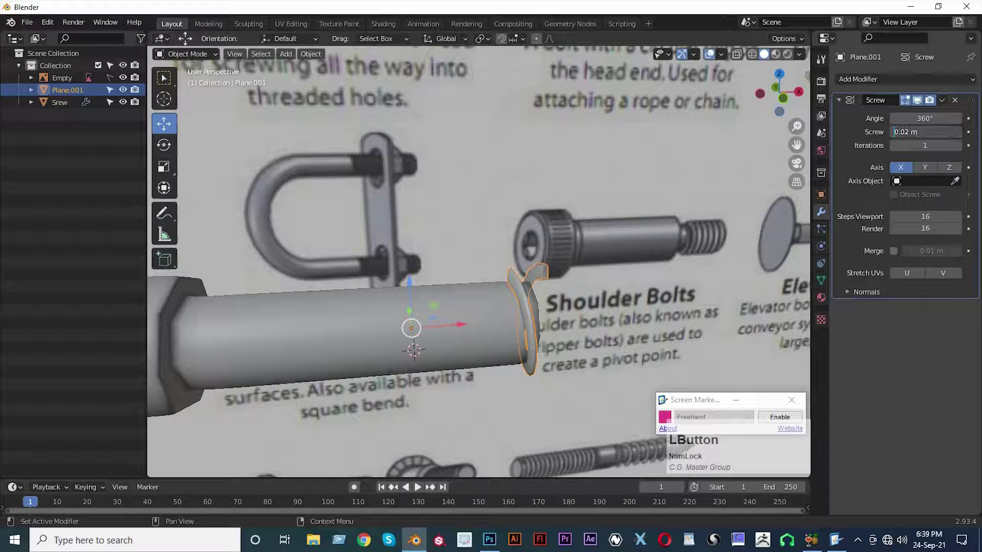
type("-")
key("KP_Enter")
Try smaller Screw offsets of 0.01 m and -0.01 m on the thread profile
left_click(906, 132)
type("0")
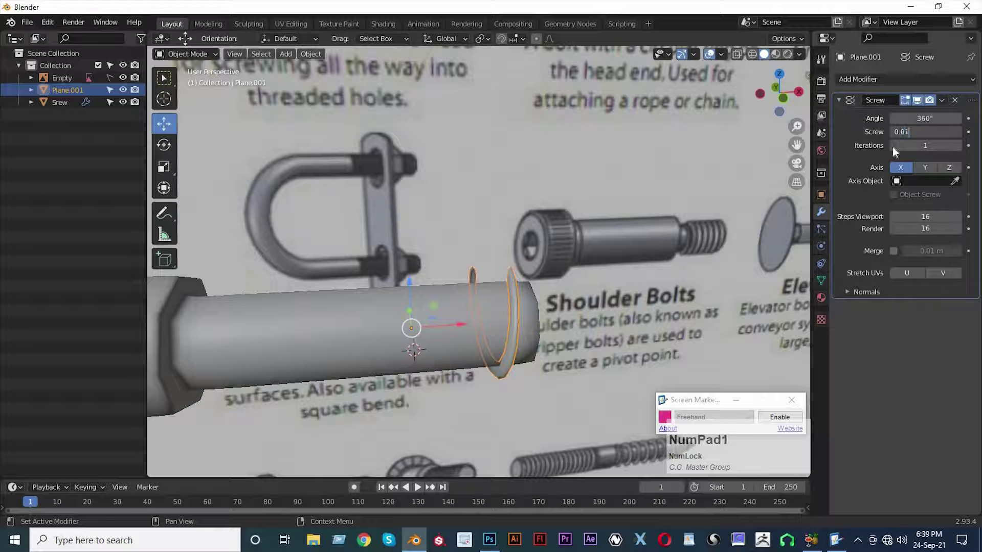
key("KP_Enter")
left_click(900, 131)
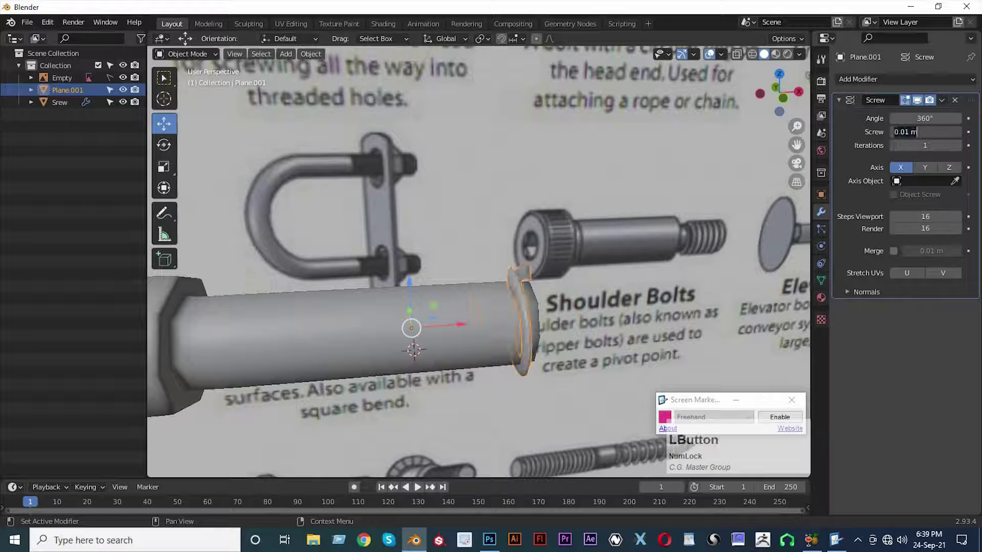
type("-")
key("KP_Enter")
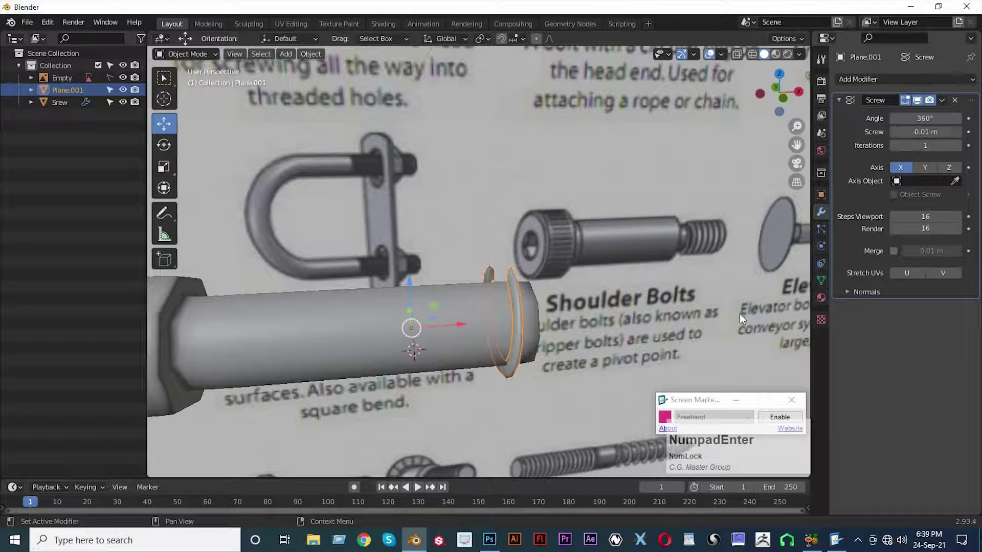
Set the Screw modifier's iterations to 17 to extend the thread along the rod end, and inspect it
left_click_drag(911, 146, 955, 146)
scroll(612, 302, "down", 5)
scroll(675, 316, "down", 2)
left_click(661, 311)
middle_click_drag(661, 311, 530, 329)
scroll(496, 322, "up", 4)
scroll(450, 294, "up", 2)
middle_click_drag(450, 295, 505, 312)
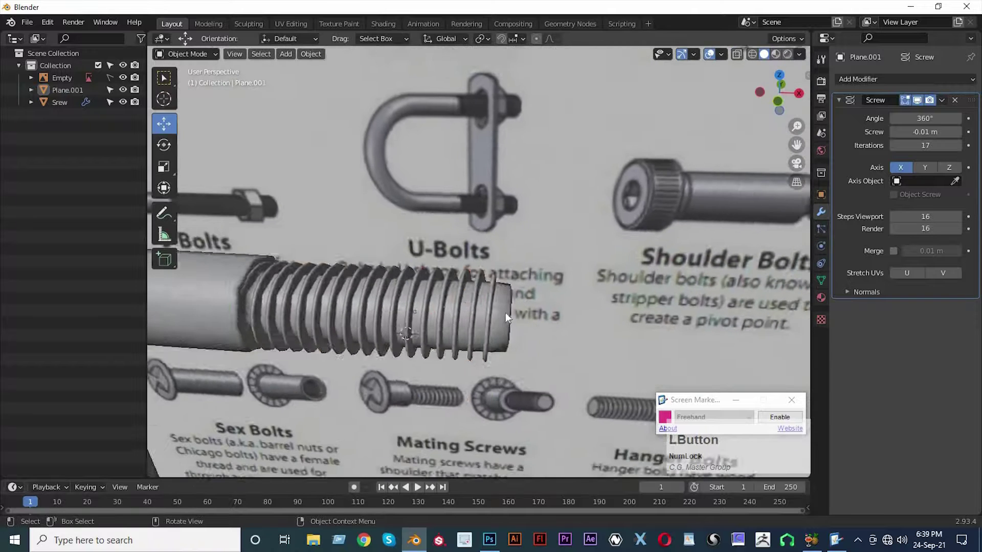
Select the thread and nudge it into line with the rod's narrowed end
left_click(426, 342)
scroll(425, 343, "up", 2)
left_click_drag(434, 338, 440, 327)
scroll(445, 329, "down", 2)
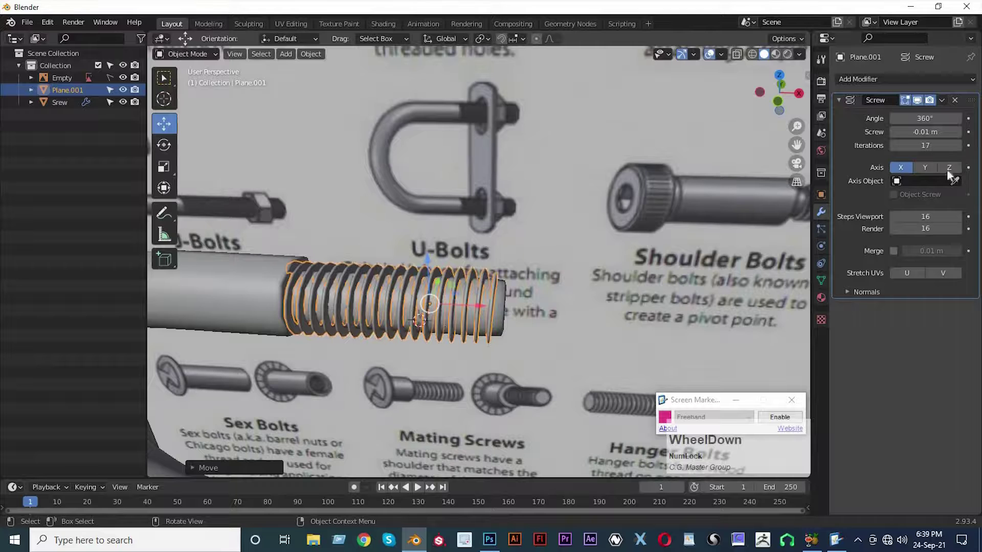
middle_click_drag(449, 286, 459, 286)
left_click(426, 318)
middle_click_drag(427, 318, 478, 340)
scroll(572, 309, "down", 2)
scroll(478, 340, "up", 2)
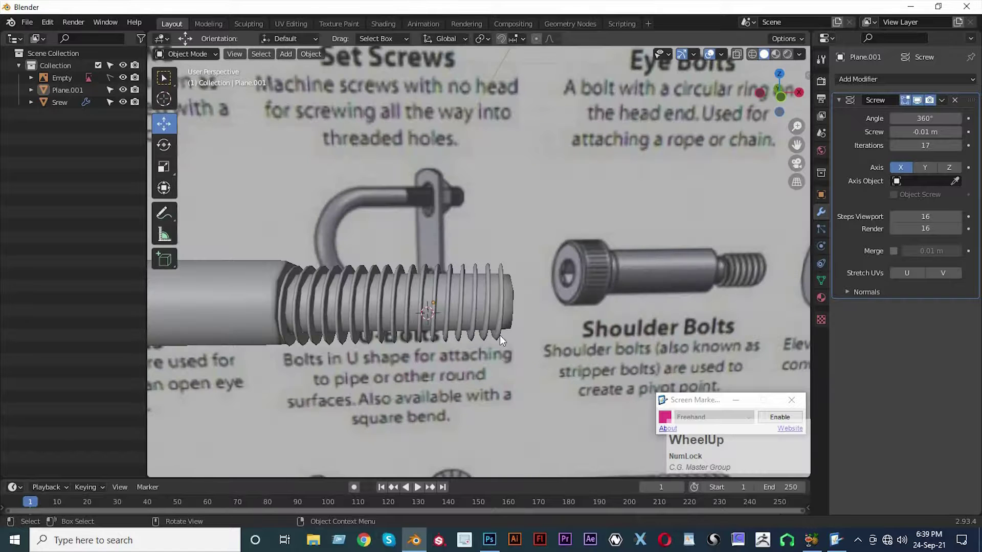
Try a Screw offset of -0.001 m on the thread
left_click(499, 336)
left_click(926, 132)
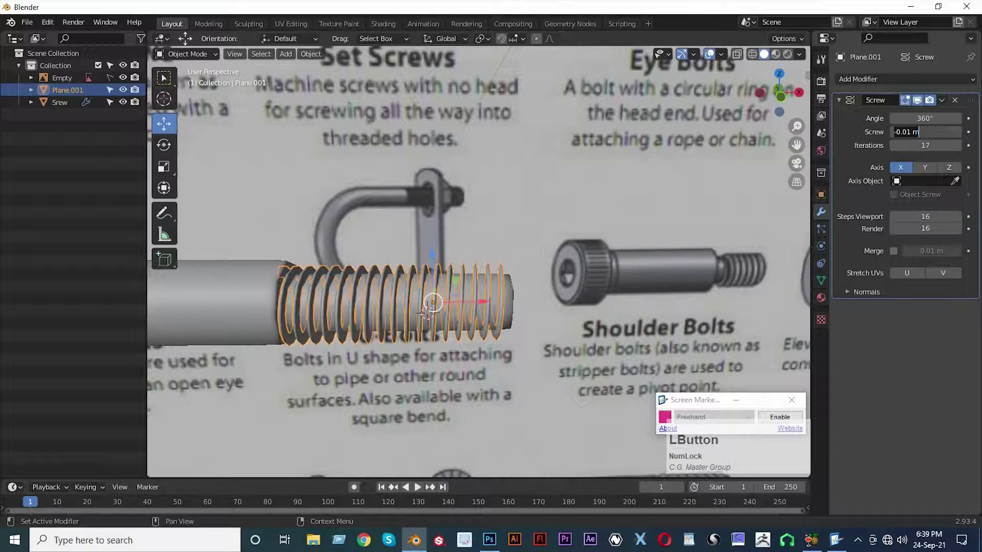
type("0.")
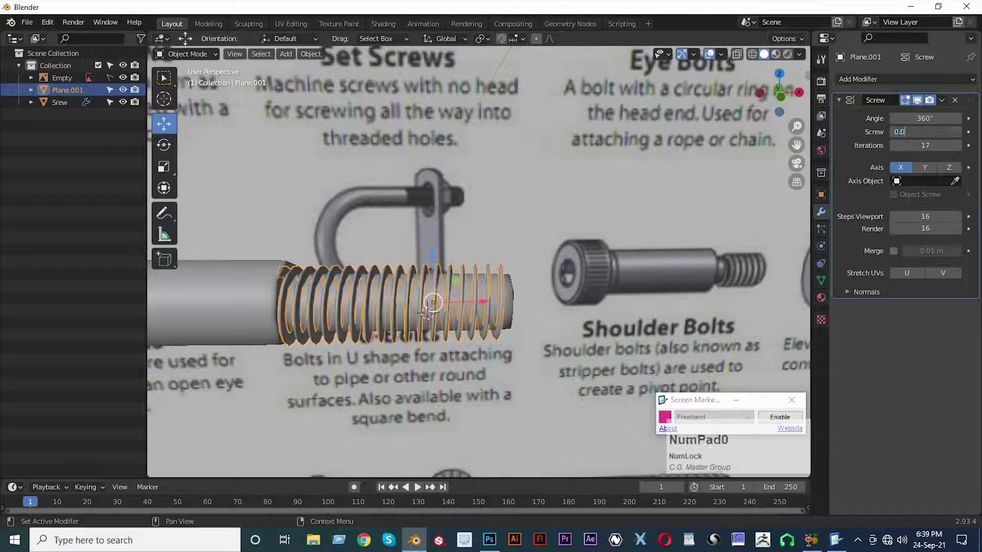
type("0")
key("BackSpace")
type("-0")
type(".001")
key("KP_Enter")
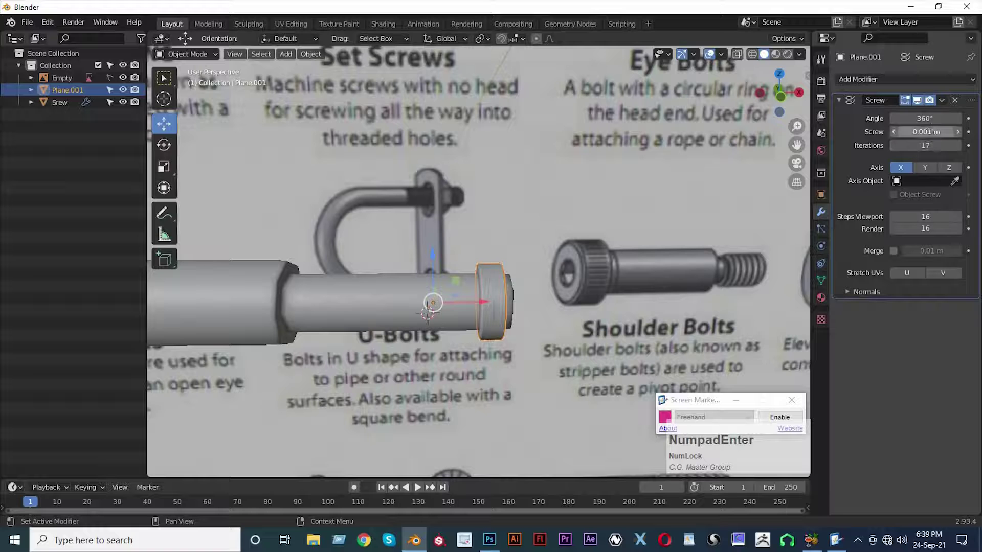
Try a Screw offset of -0.008 m on the thread
left_click(924, 132)
key("BackSpace")
type("8")
key("KP_Enter")
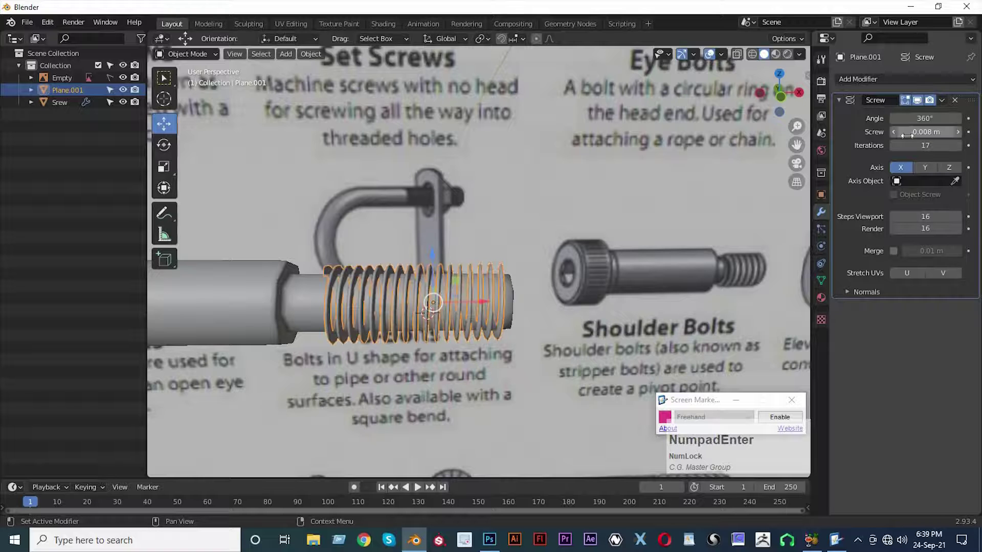
Set the thread's Screw offset to -0.007 m and its iterations to 25
left_click(913, 132)
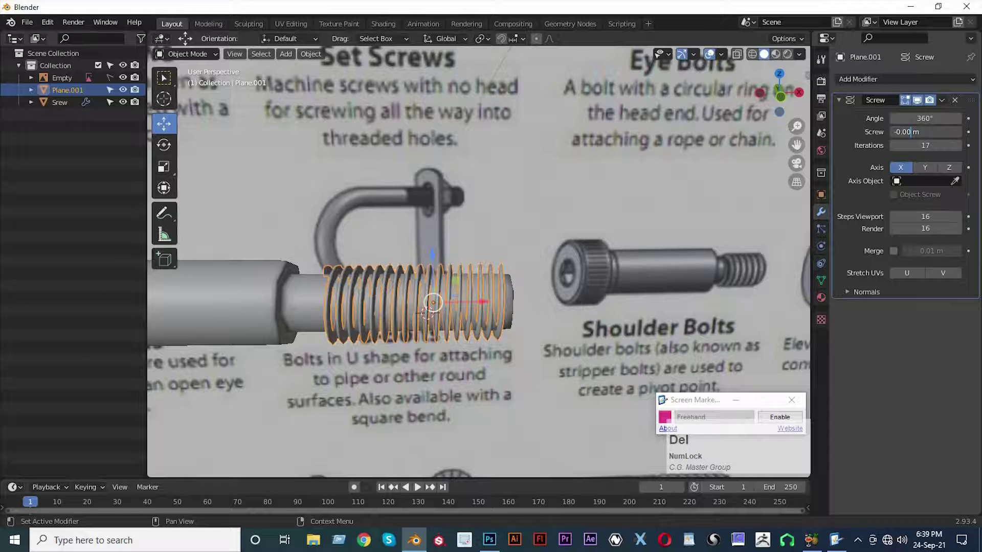
type("7")
key("KP_Enter")
left_click_drag(919, 145, 954, 146)
Check the thread along the rod end and apply its Screw modifier
key("Tab")
scroll(425, 307, "down", 6)
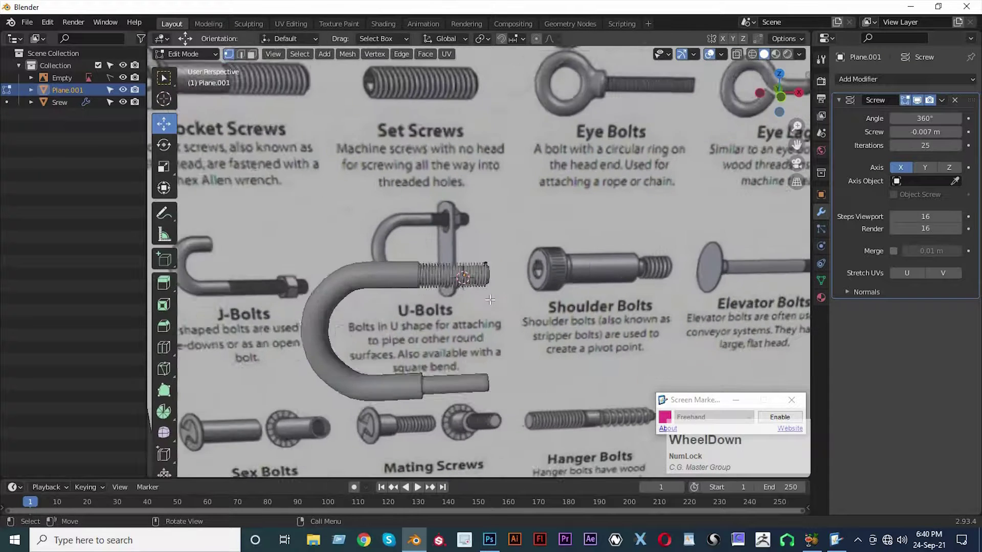
scroll(426, 297, "up", 4)
middle_click_drag(425, 297, 369, 308)
key("Tab")
middle_click_drag(282, 288, 560, 353)
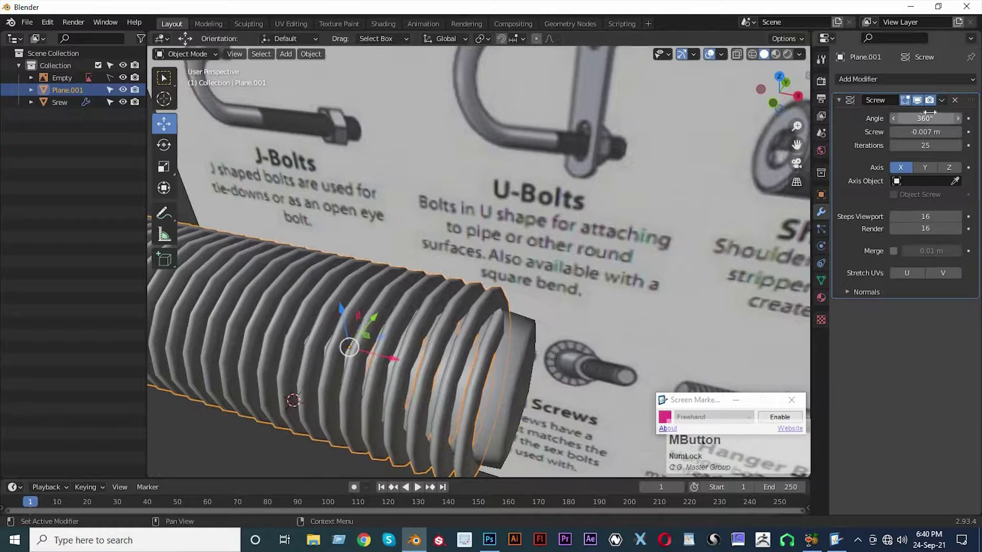
left_click(941, 101)
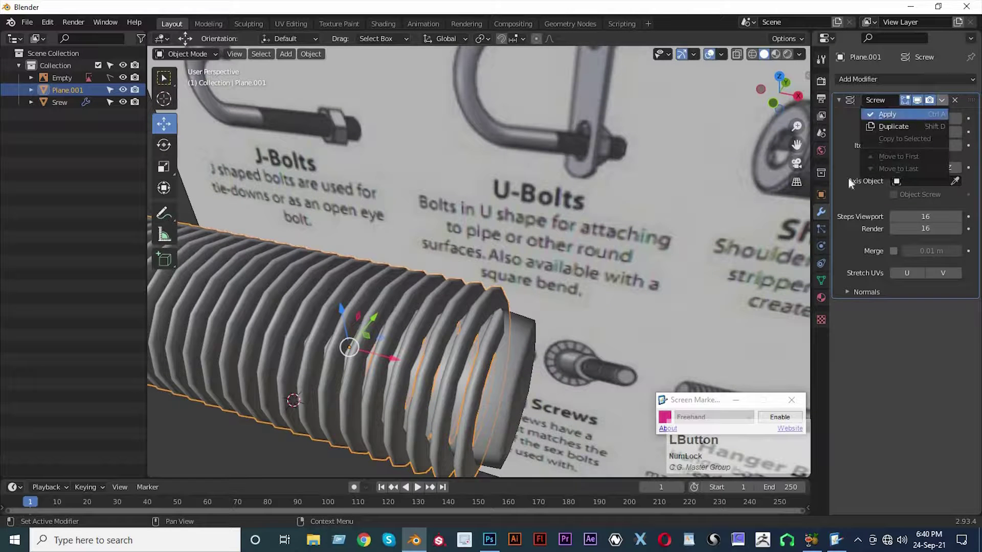
left_click(918, 117)
In Edit Mode, scale the thread's outermost end edge along Z to about 0.59 and lower it toward the rod surface
middle_click_drag(523, 285, 539, 390)
key("Tab")
left_click(375, 293)
key("s")
key("z")
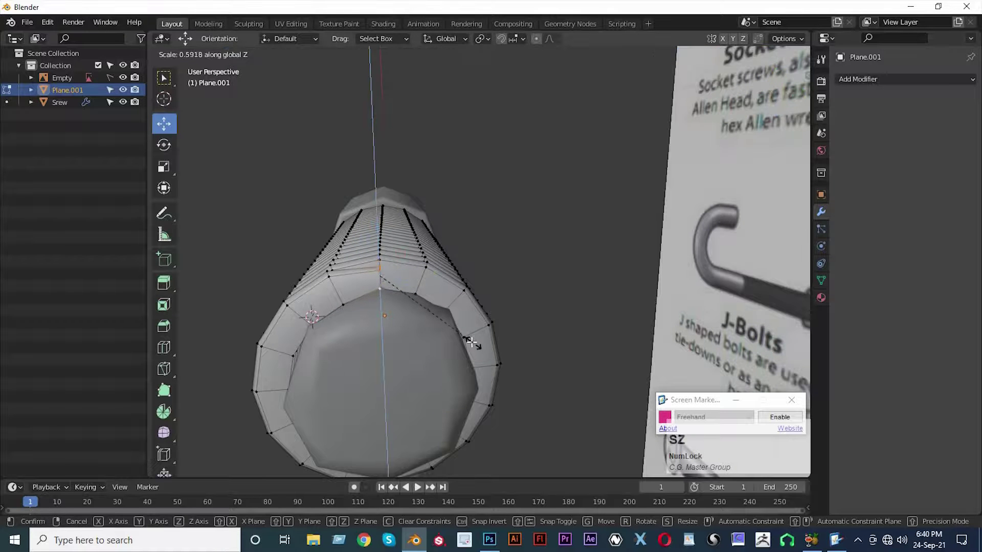
left_click(470, 340)
middle_click_drag(379, 284, 404, 281)
scroll(404, 280, "up", 2)
left_click_drag(383, 225, 384, 277)
Scale the neighbouring edge of the thread's end down along Z and lower it toward the rod
left_click(326, 297)
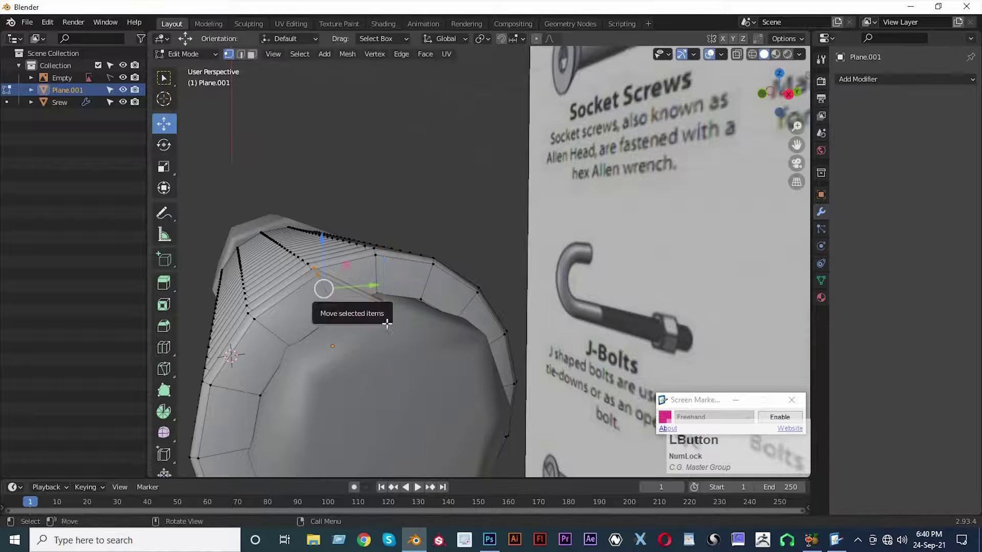
key("s")
key("z")
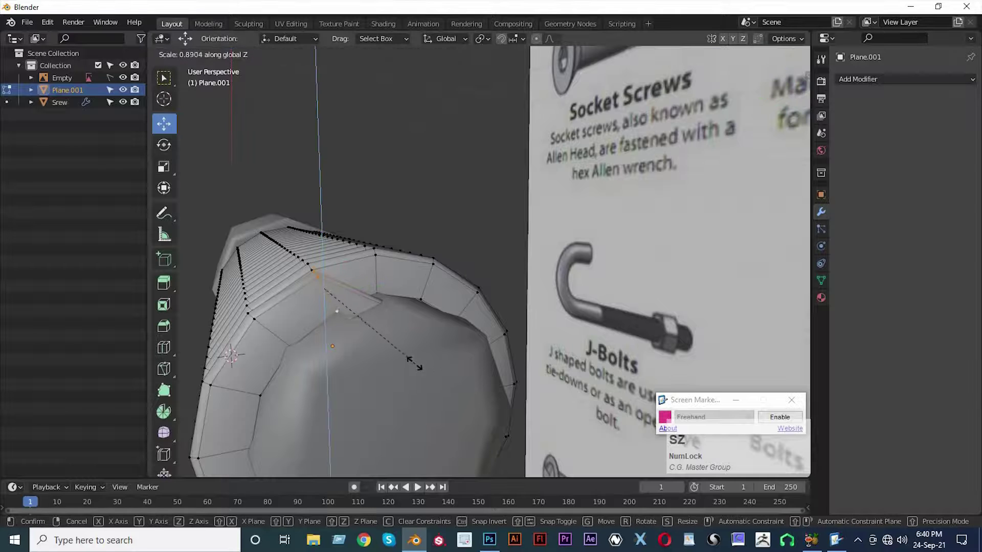
left_click(393, 344)
left_click_drag(321, 241, 327, 266)
Select the third edge at the thread's end and try to scale it along global Z
left_click(267, 326)
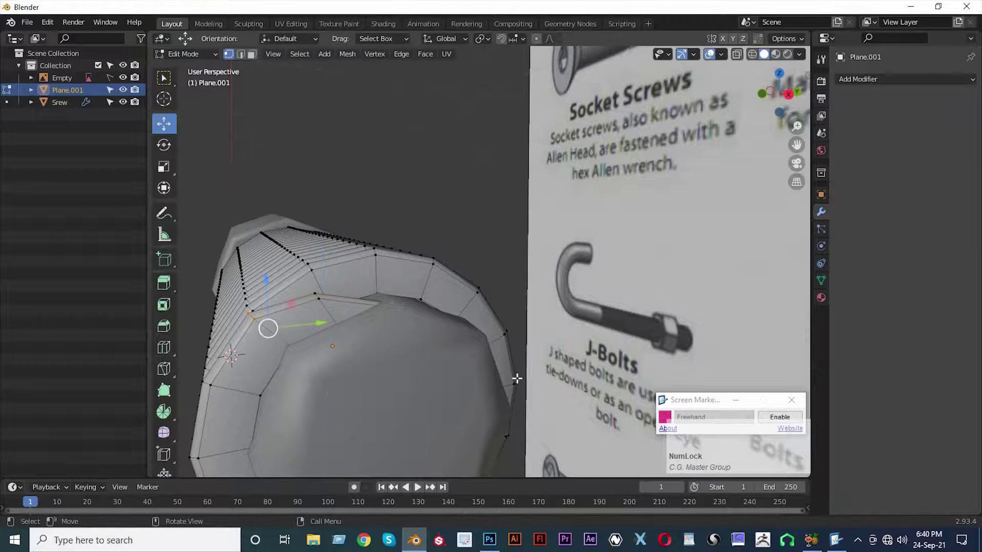
key("s")
key("z")
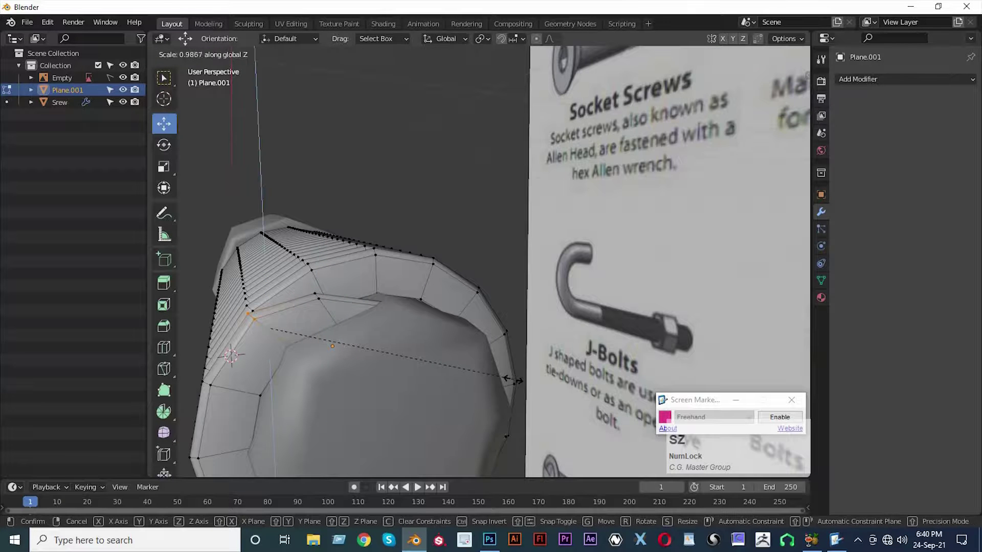
right_click(471, 381)
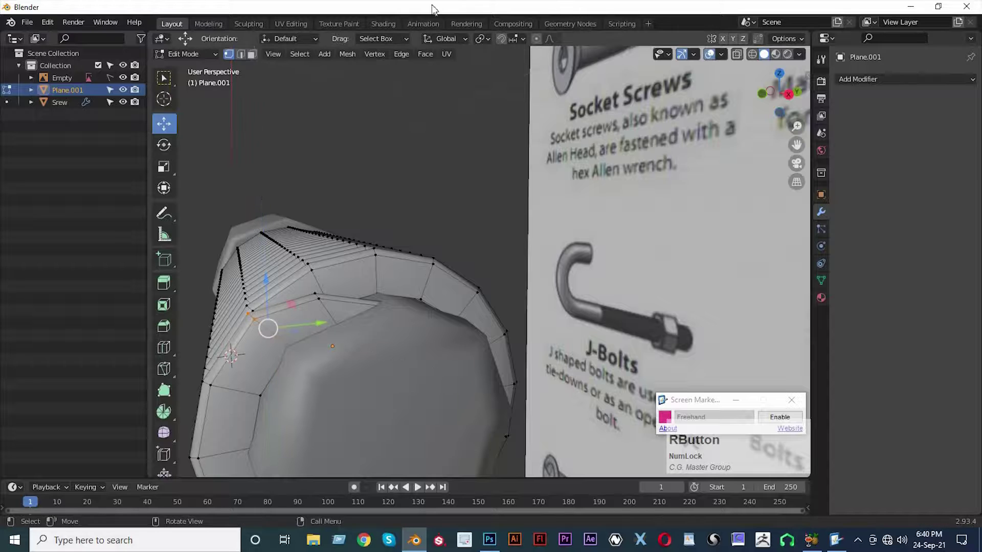
Set the transform orientation to Normal, scale the third thread-end edge along normal Z and lower it toward the rod
left_click(459, 40)
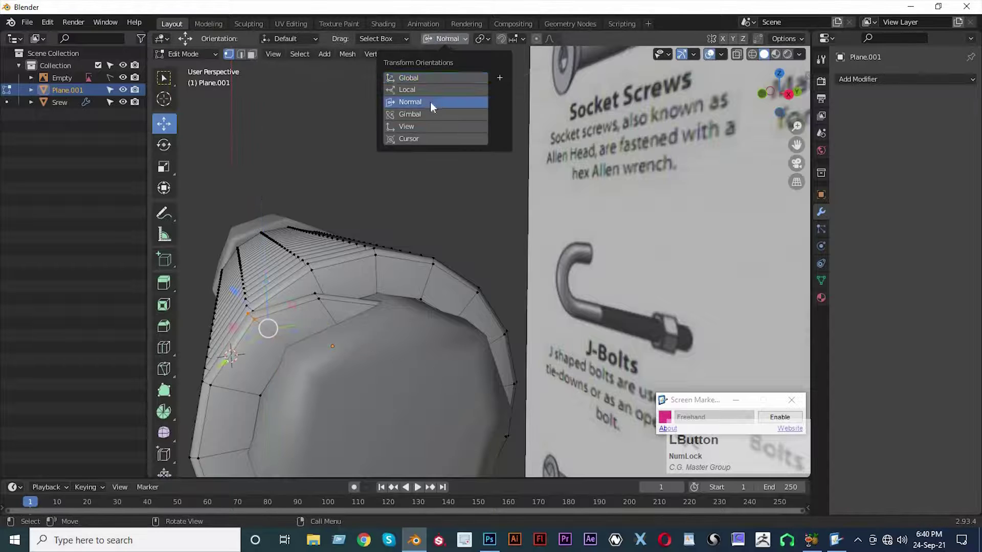
left_click(430, 103)
key("s")
key("z")
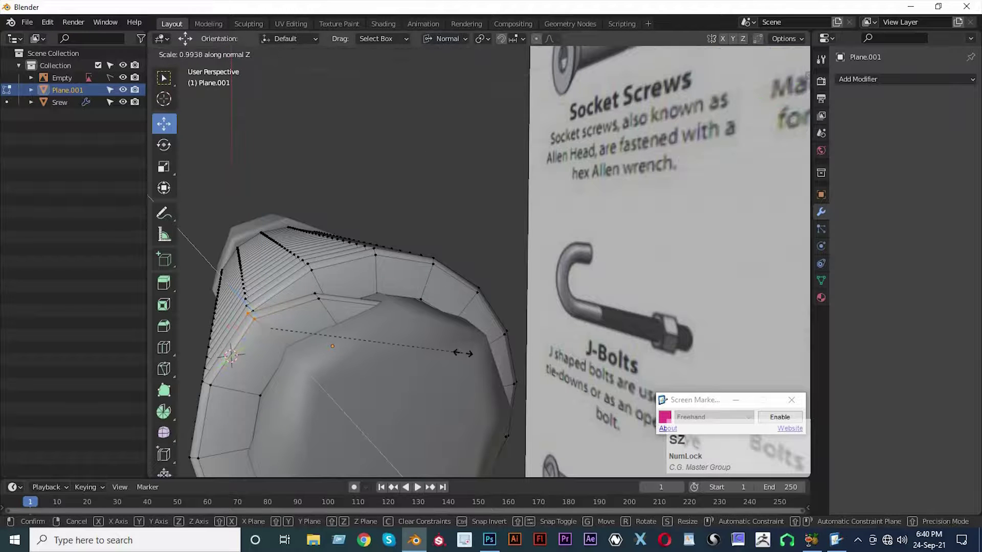
left_click(427, 349)
left_click_drag(234, 291, 240, 295)
Leave Edit Mode, check the tapered thread end and set the transform orientation back to Global
key("Tab")
scroll(325, 294, "down", 3)
middle_click_drag(324, 293, 413, 241)
scroll(405, 367, "down", 2)
left_click(347, 307)
scroll(413, 241, "up", 3)
left_click(467, 40)
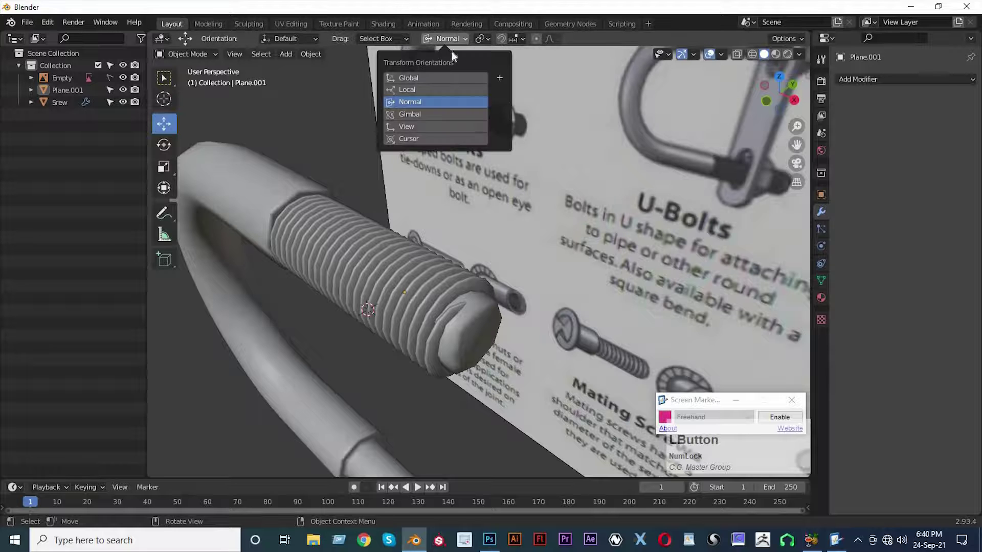
left_click(444, 77)
Duplicate the thread in front view and move the copy down along Z to the lower rod end
middle_click_drag(410, 214, 401, 292)
left_click(432, 316)
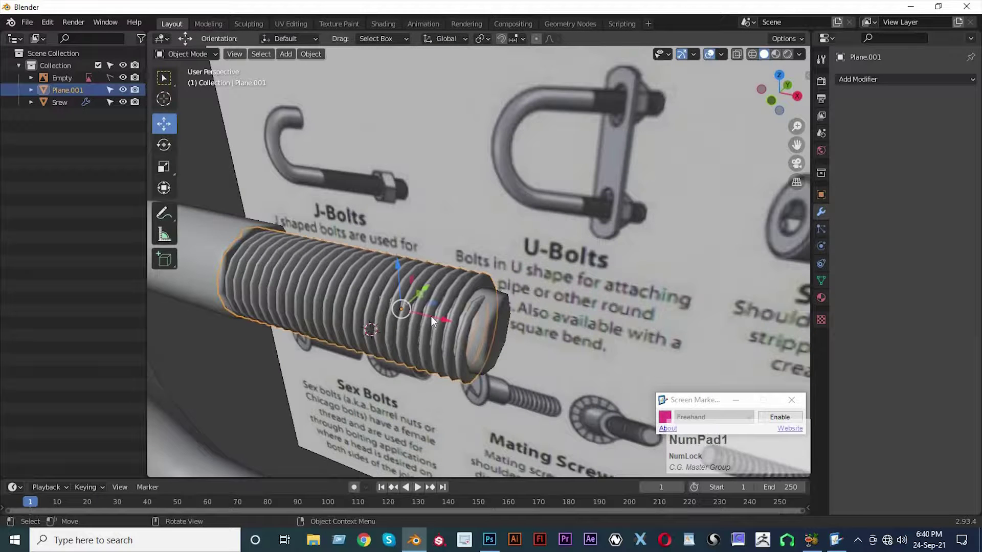
key("KP_1")
key("shift+d")
right_click(398, 320)
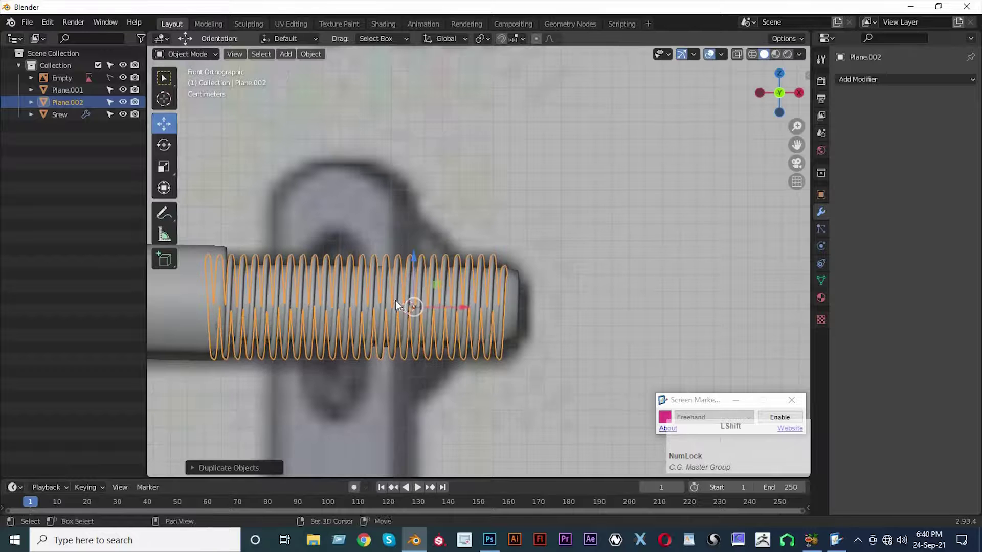
middle_click_drag(398, 321, 397, 202, "shift")
scroll(440, 191, "down", 2)
left_click_drag(440, 195, 441, 376)
Lower the copied thread slightly along Z to centre it on the lower rod end
middle_click_drag(440, 376, 450, 223, "shift")
scroll(418, 246, "up", 3)
scroll(429, 199, "up", 2)
left_click_drag(428, 197, 435, 230)
scroll(468, 248, "down", 3)
scroll(541, 240, "up", 3)
Nudge the copied thread into alignment with the lower rod end, checking it from both sides
middle_click_drag(541, 241, 373, 192)
scroll(481, 247, "down", 2)
middle_click_drag(481, 247, 488, 312)
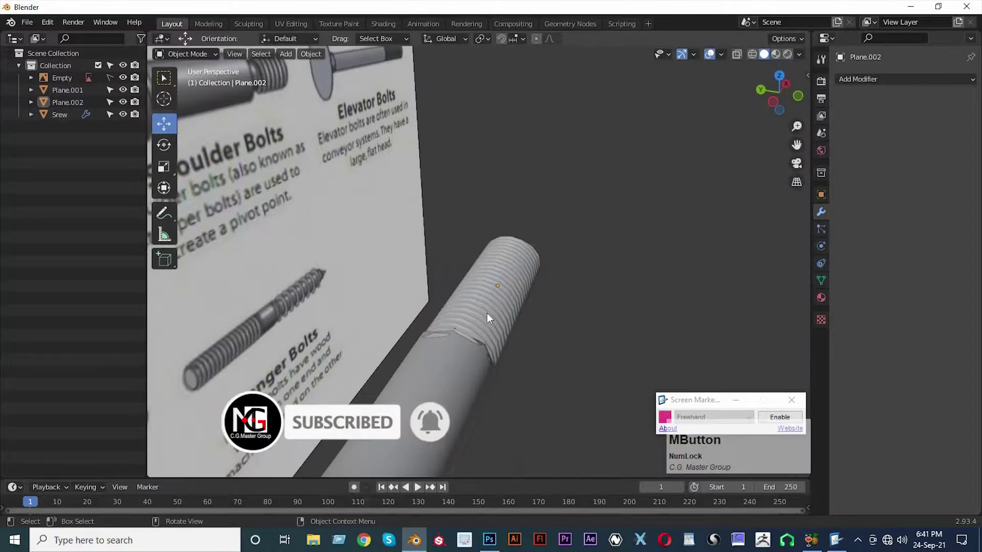
left_click(486, 313)
middle_click_drag(437, 253, 427, 219)
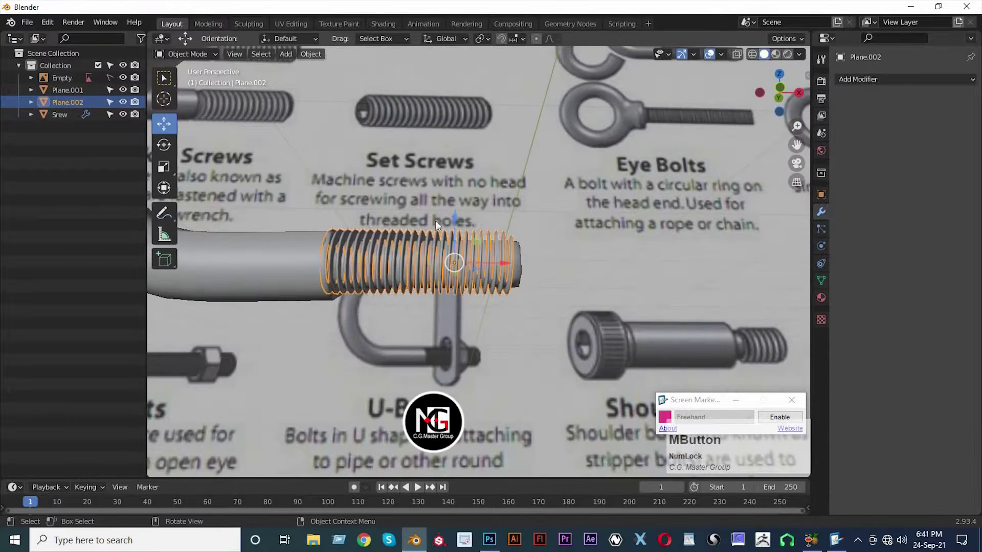
left_click_drag(455, 213, 413, 214)
scroll(530, 308, "down", 2)
middle_click_drag(530, 309, 594, 260)
left_click_drag(594, 260, 454, 253)
Fine-tune the copied thread's height along Z, checking where it meets the lower rod's shoulder
scroll(454, 253, "up", 5)
middle_click_drag(516, 271, 585, 226)
scroll(531, 275, "down", 5)
left_click(535, 189)
scroll(585, 226, "up", 4)
middle_click_drag(327, 389, 324, 399, "shift")
scroll(358, 376, "up", 6)
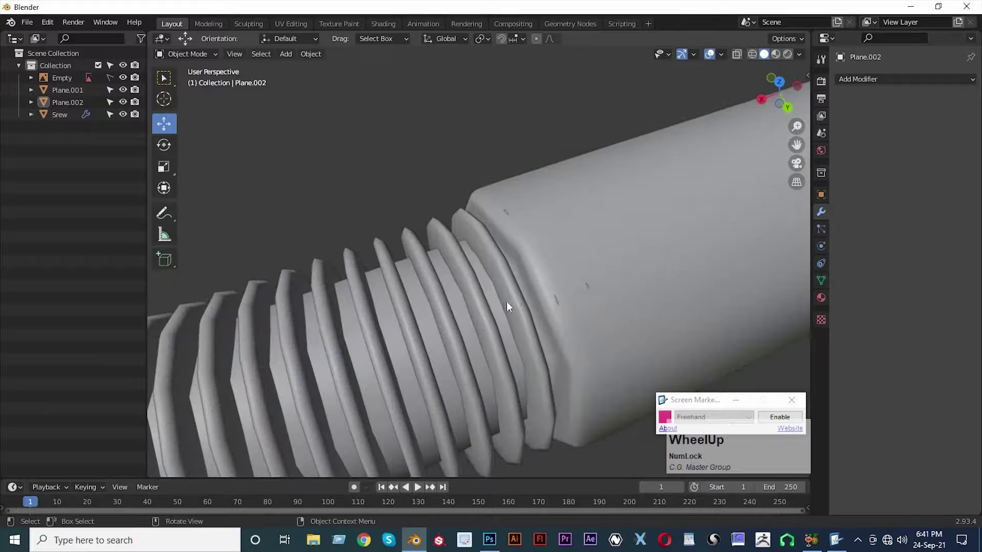
left_click(513, 301)
middle_click_drag(510, 302, 502, 279)
scroll(460, 271, "down", 6)
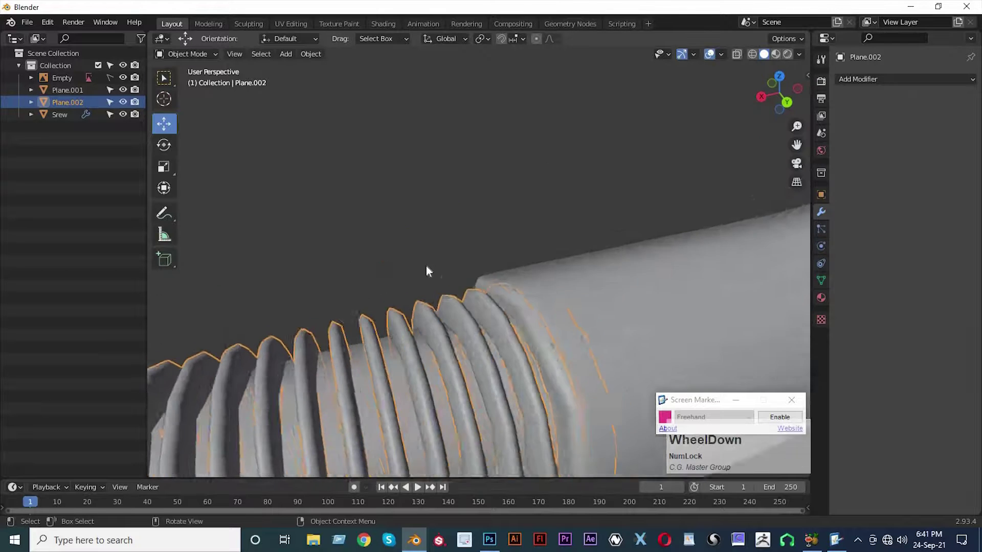
middle_click_drag(382, 318, 370, 281)
scroll(372, 279, "up", 5)
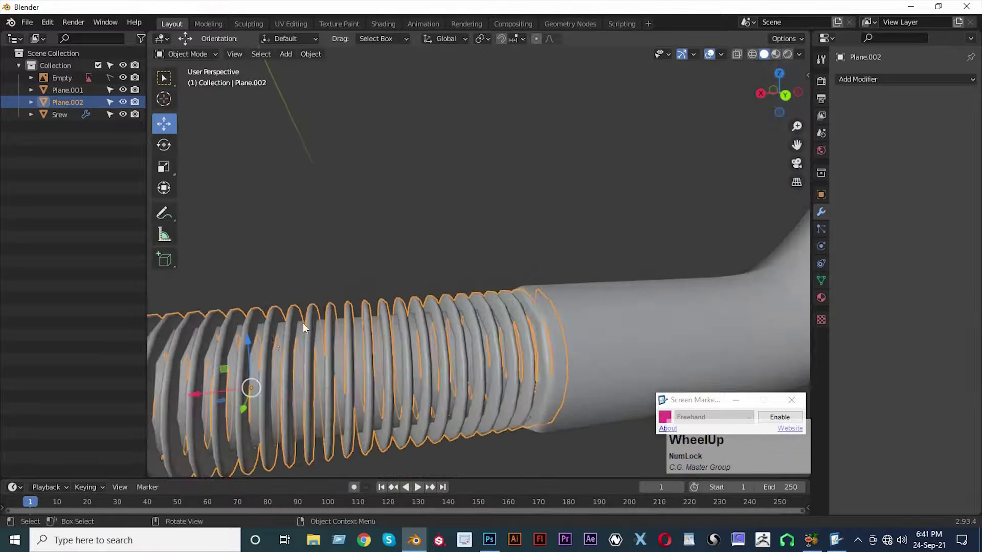
left_click_drag(248, 340, 249, 342)
left_click(471, 197)
Examine the whole U-bolt with the threads on both rod ends from several angles
scroll(440, 237, "down", 8)
middle_click_drag(471, 199, 501, 311)
scroll(501, 312, "down", 3)
scroll(465, 263, "up", 3)
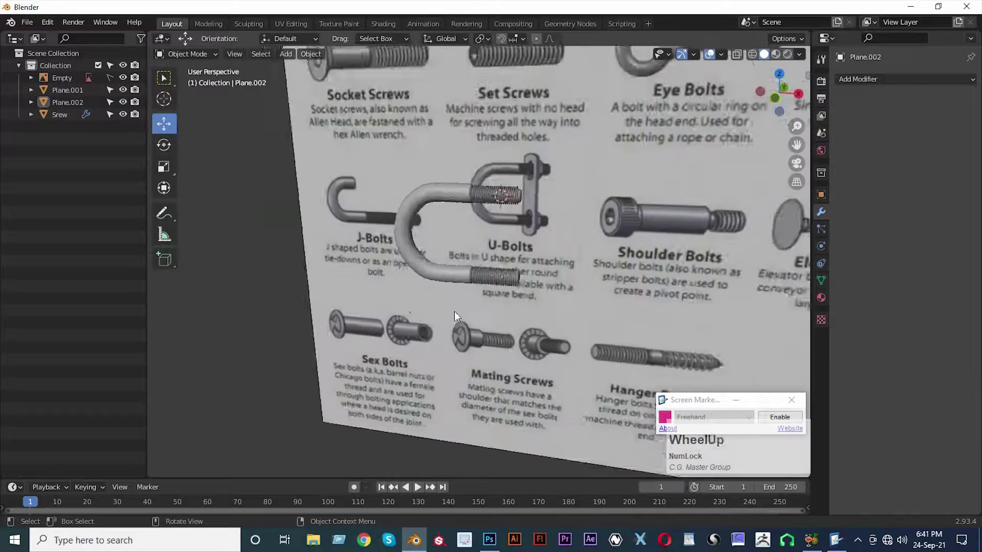
middle_click_drag(464, 262, 508, 323)
scroll(585, 321, "down", 2)
middle_click_drag(584, 321, 556, 193)
scroll(418, 193, "up", 2)
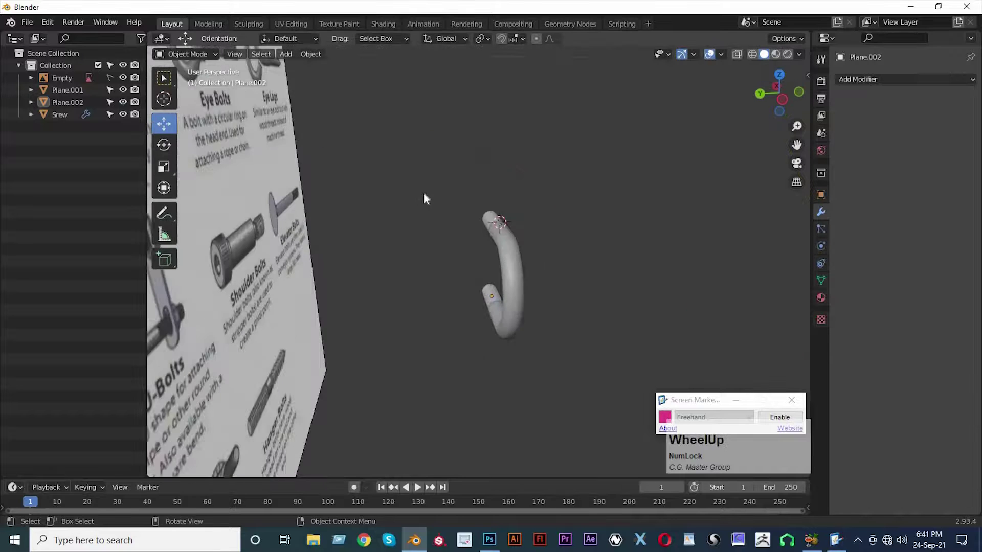
left_click_drag(418, 192, 612, 354)
middle_click_drag(611, 354, 573, 357)
scroll(573, 357, "up", 2)
Apply the Mirror modifier of the Srew rod object
left_click(382, 236)
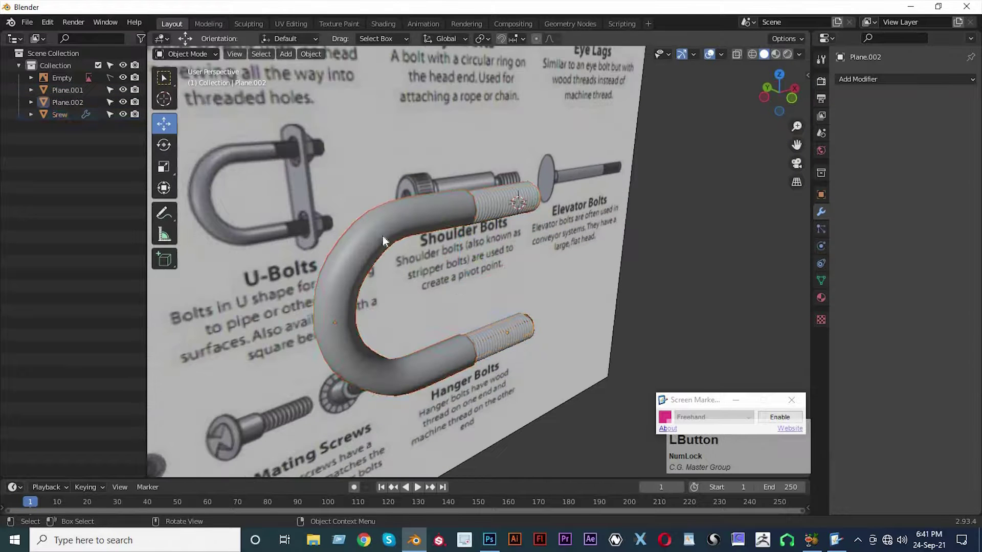
left_click(943, 196)
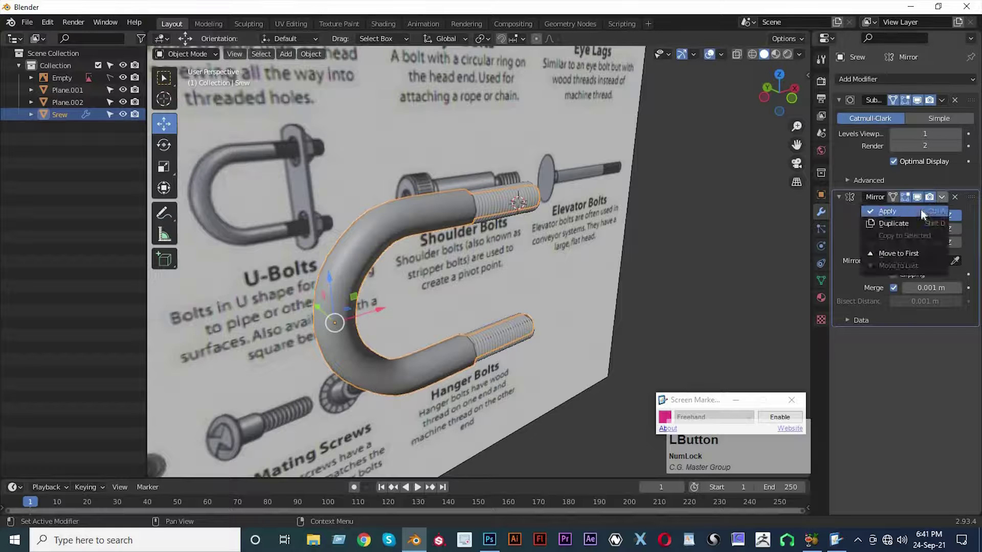
left_click(876, 211)
Select the rod together with both threads and try to group them
left_click(514, 205)
left_click(465, 358, "shift")
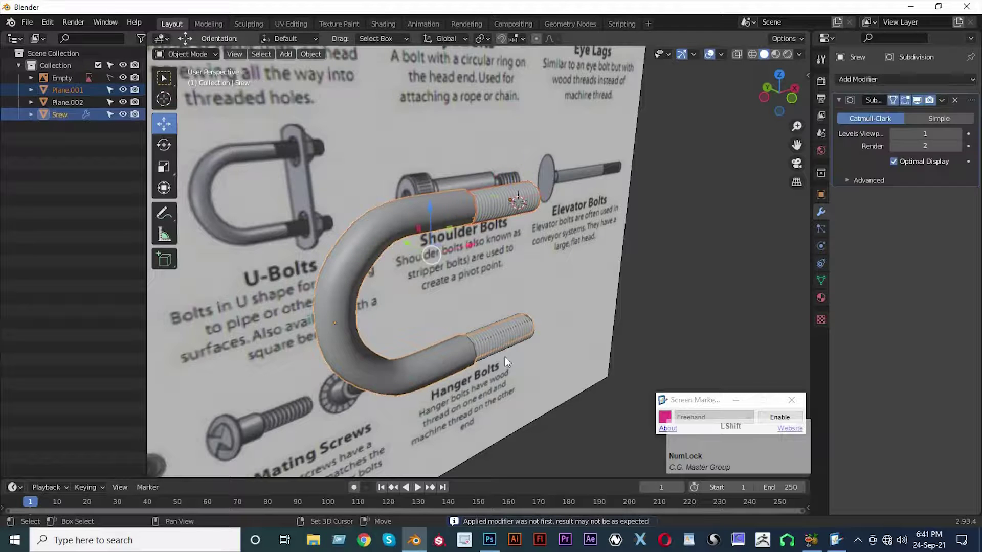
left_click(499, 356, "shift")
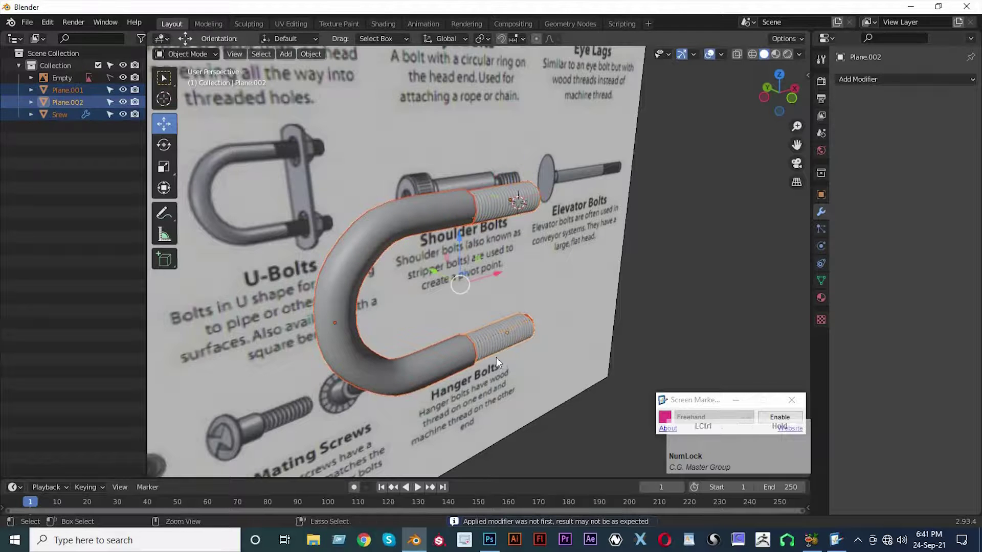
key("ctrl+g")
left_click(696, 290)
middle_click_drag(522, 336, 485, 337)
scroll(371, 197, "up", 2)
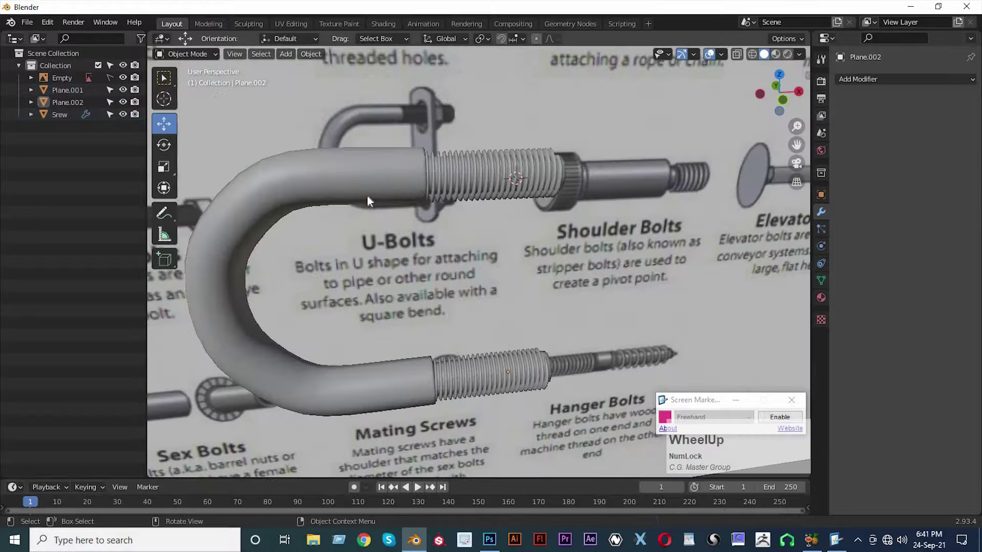
left_click(381, 168)
left_click_drag(210, 306, 318, 356)
right_click(318, 355)
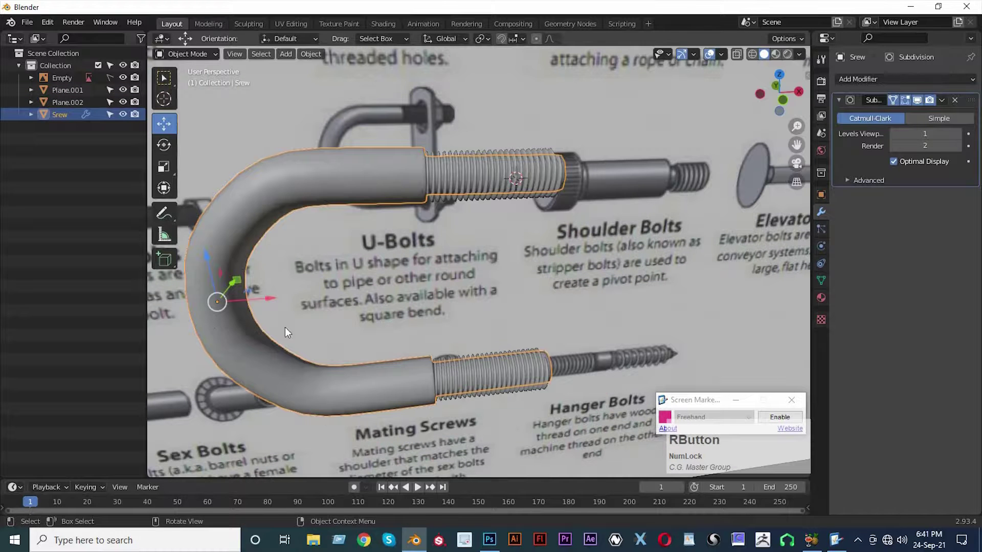
Join Plane.002 and Srew into Plane.001 so both threads and the rod form one object
left_click(69, 79)
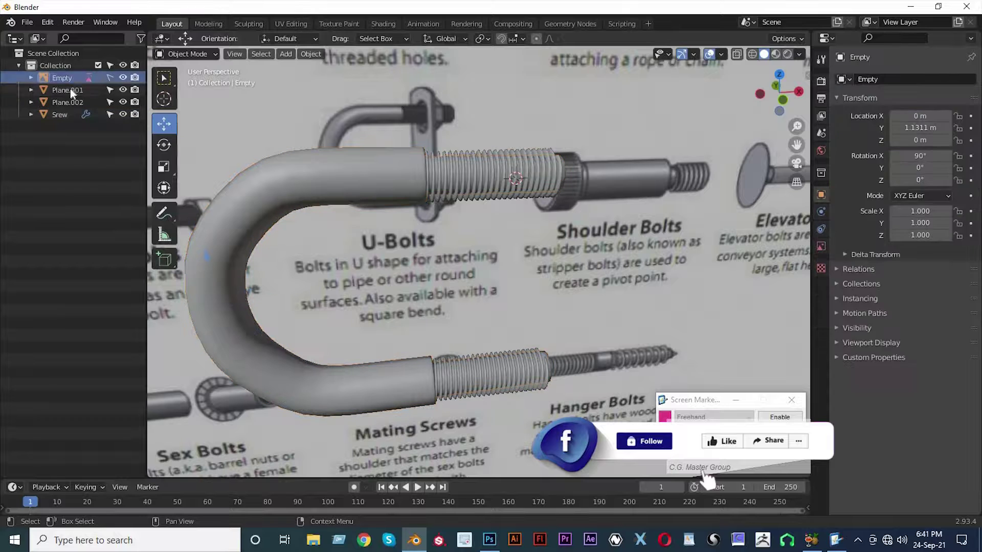
left_click(68, 90)
left_click(66, 102, "shift")
left_click(63, 114, "ctrl")
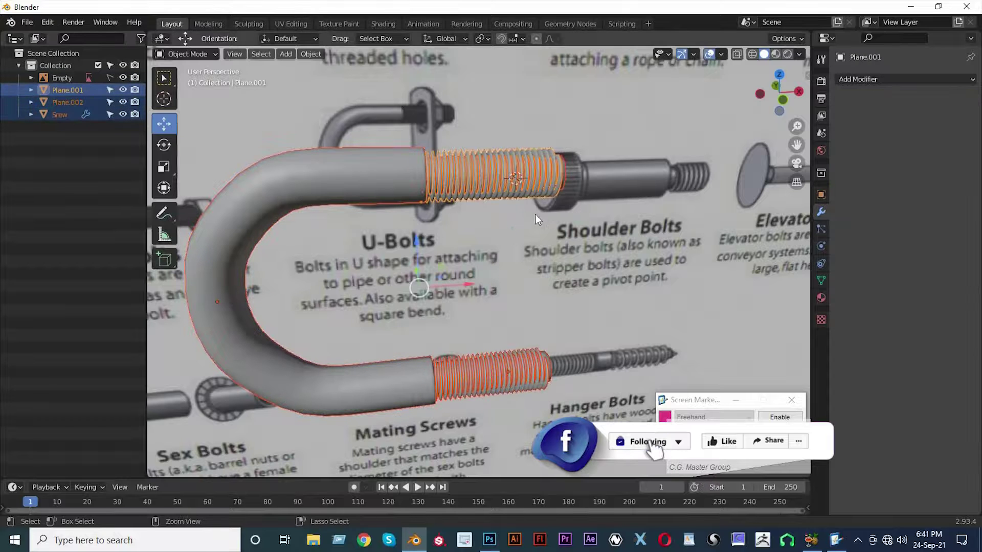
key("ctrl+j")
Rename the joined object as U Bot
double_click(68, 89)
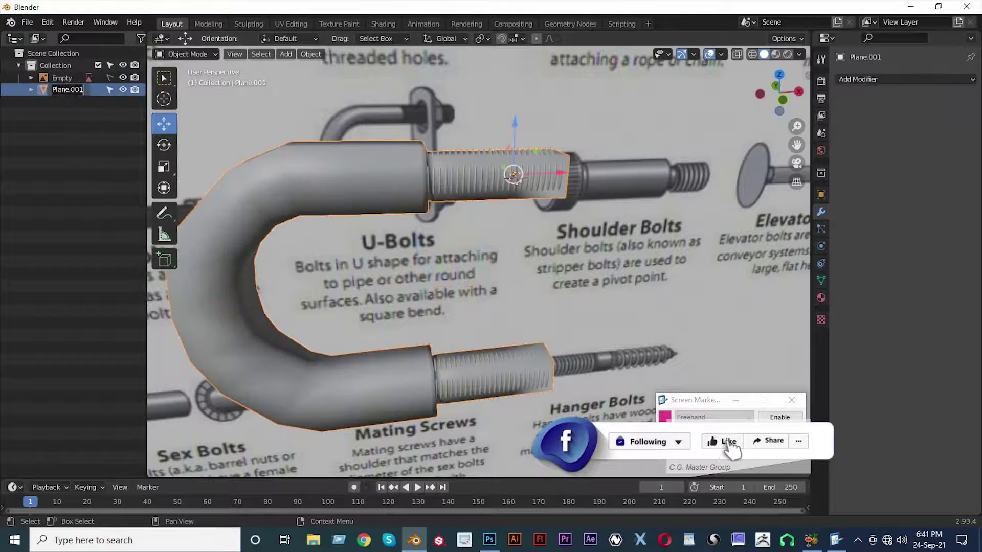
type("U Bot")
key("Return")
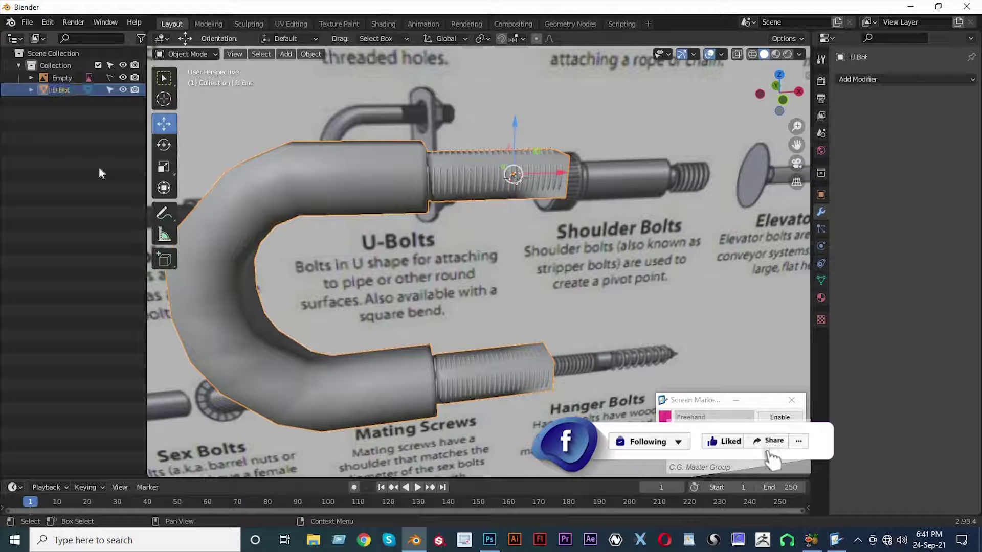
Check the joined mesh in Edit Mode and add a level 1 Subdivision Surface modifier in Object Mode
key("Tab")
left_click(318, 193)
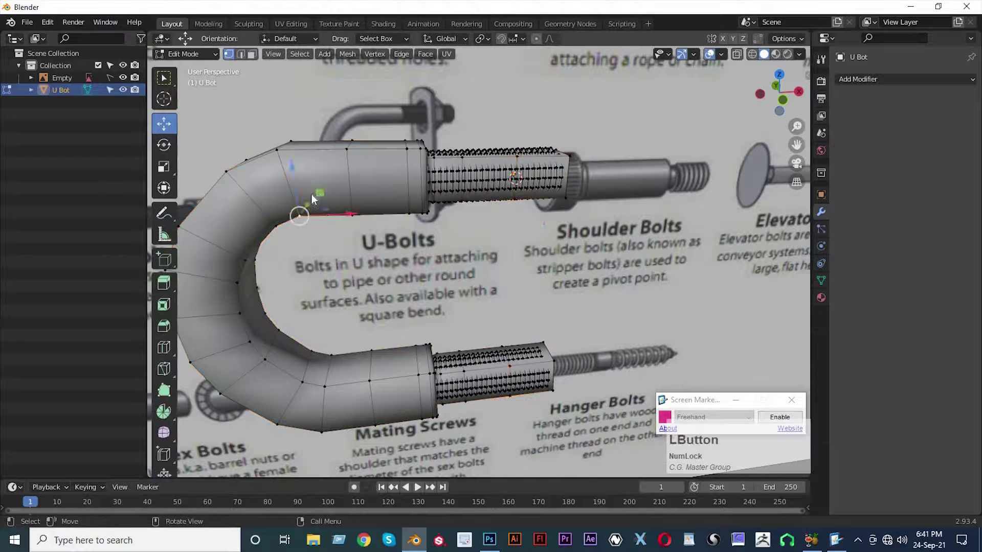
key("Tab")
key("ctrl+1")
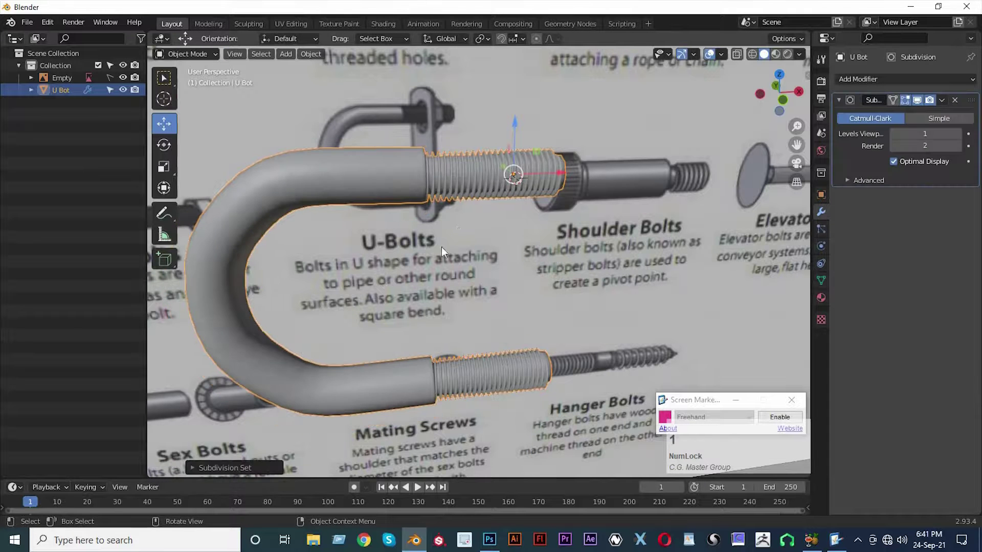
Examine the subdivided U-bolt from several angles and against the reference image in front view
scroll(426, 227, "down", 3)
middle_click_drag(426, 227, 664, 283)
left_click(665, 283)
middle_click_drag(518, 266, 424, 253)
left_click(424, 253)
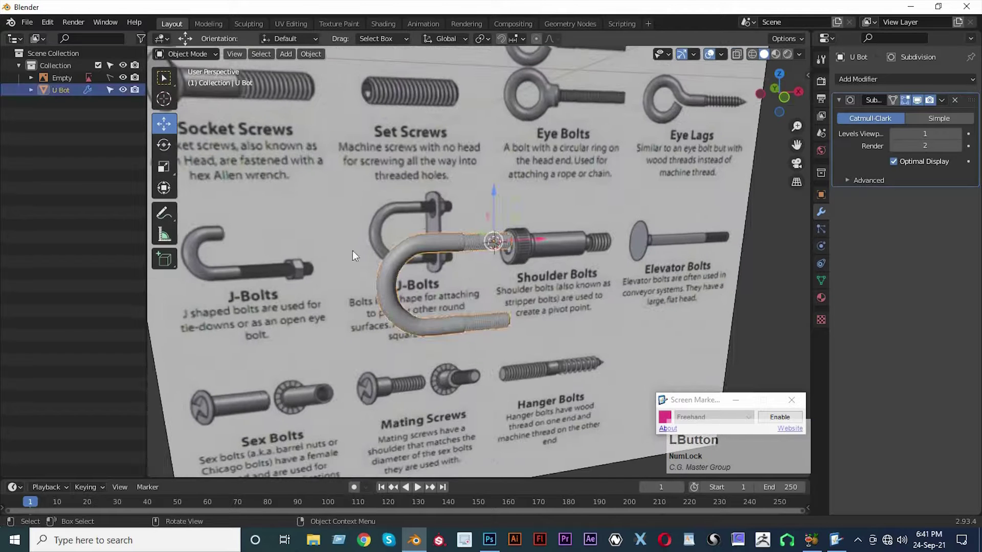
middle_click_drag(352, 254, 340, 225)
scroll(341, 225, "up", 2)
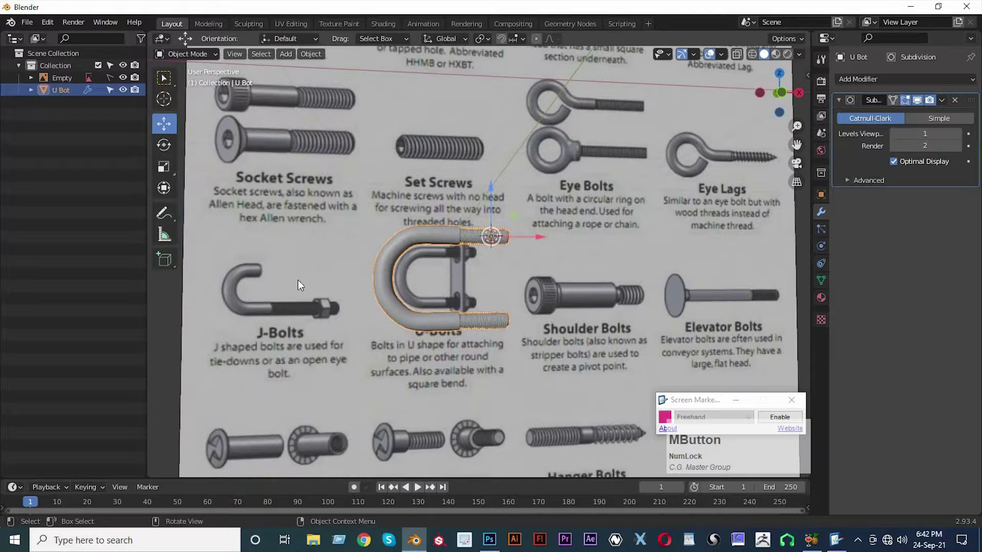
key("KP_1")
scroll(474, 271, "up", 8)
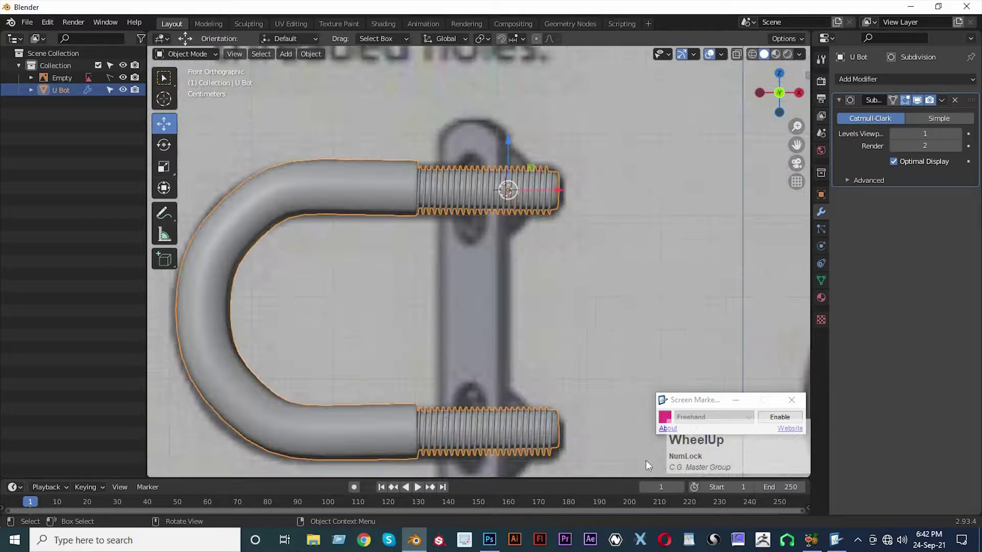
Outline the reference's connecting plate with Screen Marker, clear the markings and move its window out of the way
left_click(773, 416)
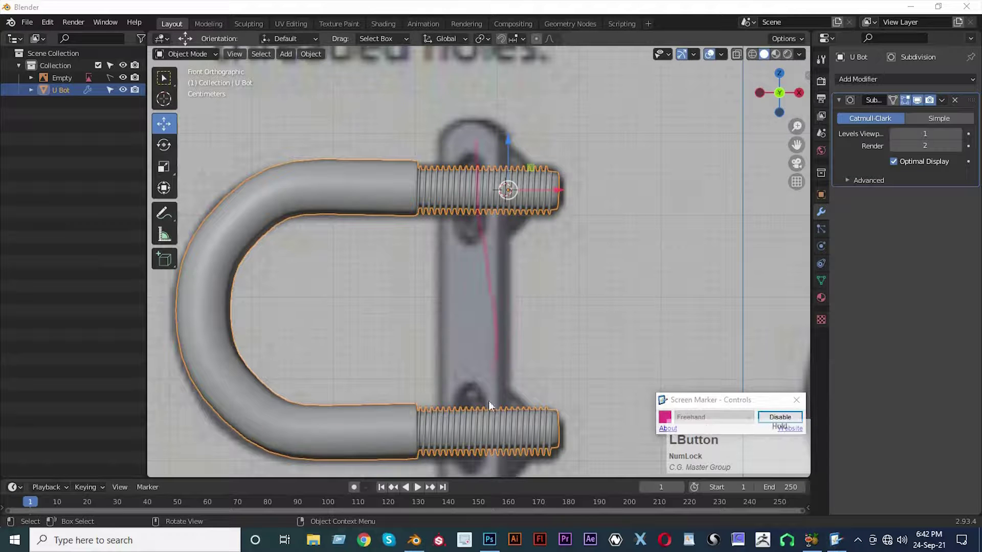
mouse_move(452, 396)
left_mouse_down()
mouse_move(436, 320)
mouse_move(431, 202)
left_mouse_up()
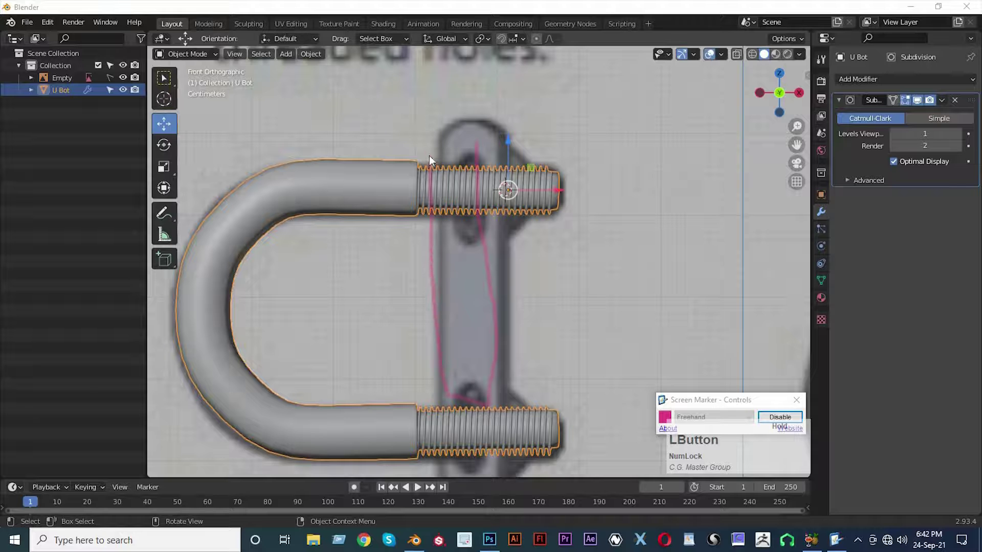
left_click(780, 417)
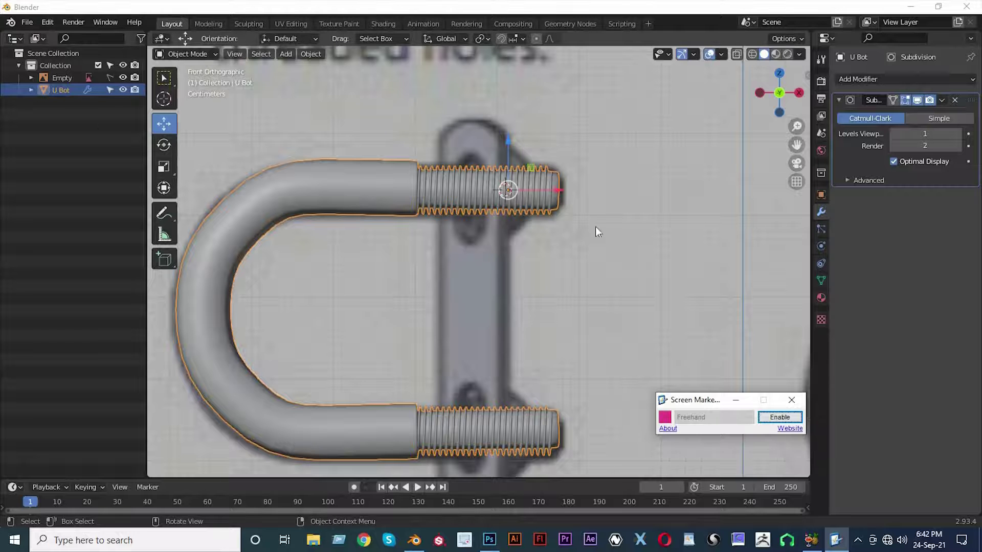
key("Tab")
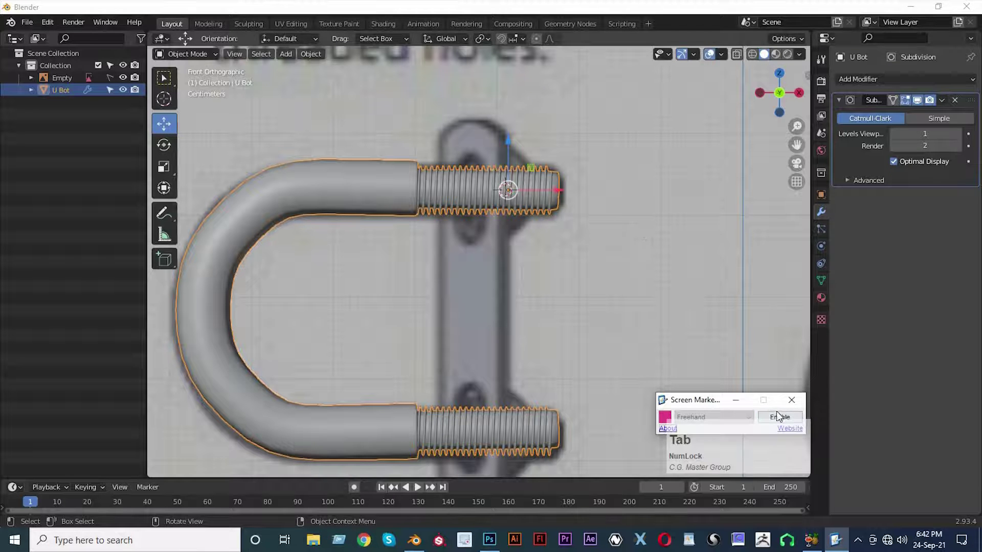
mouse_move(770, 404)
left_mouse_down()
mouse_move(928, 368)
mouse_move(981, 368)
left_mouse_up()
Deselect the U-bolt and add a mesh plane at the 3D cursor on the upper rod end
left_click(514, 191)
left_click(523, 347)
key("shift+a")
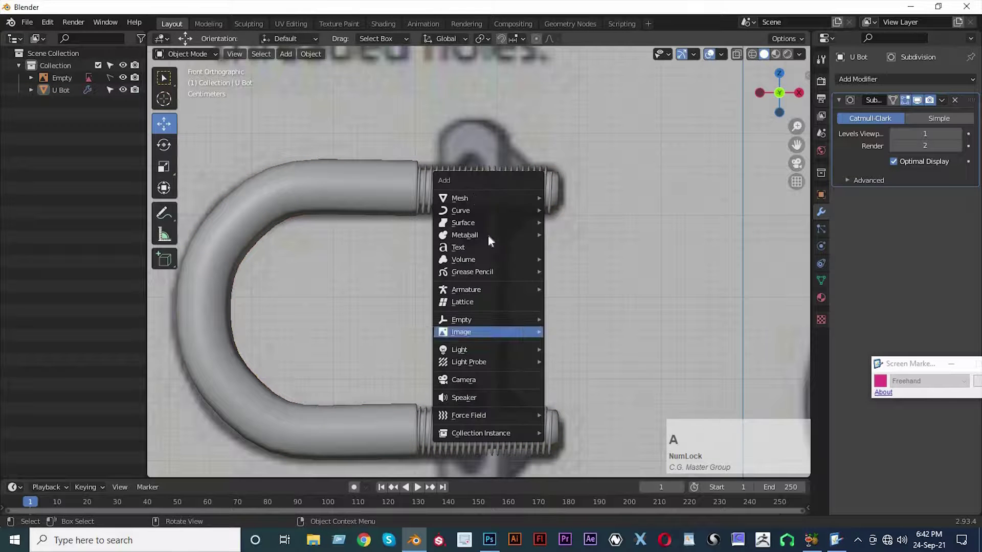
mouse_move(472, 198)
left_click(588, 198)
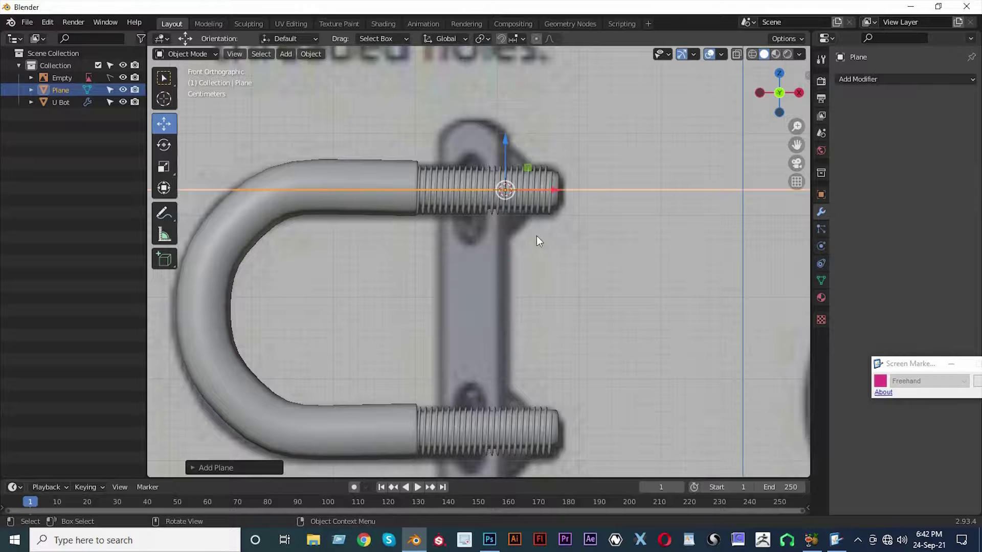
key("r")
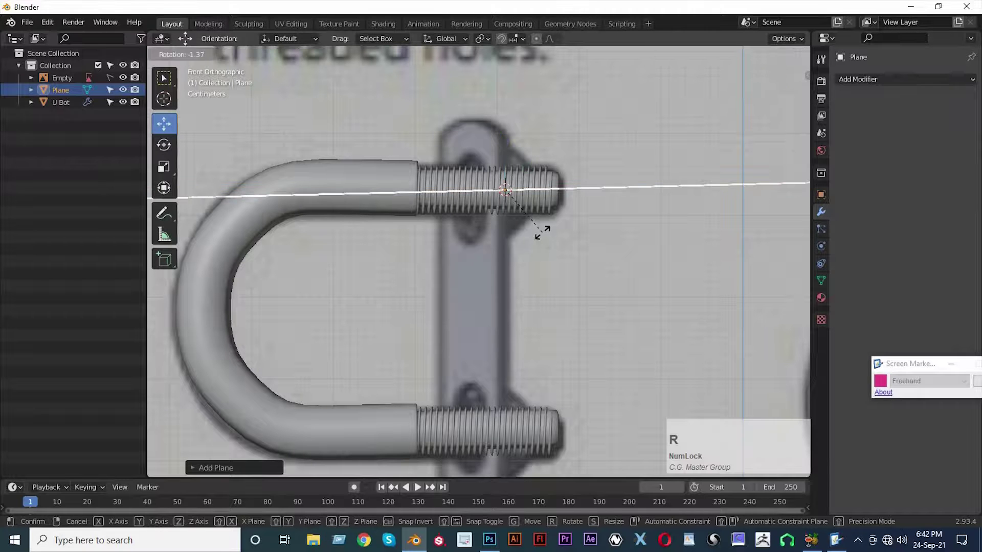
right_click(543, 234)
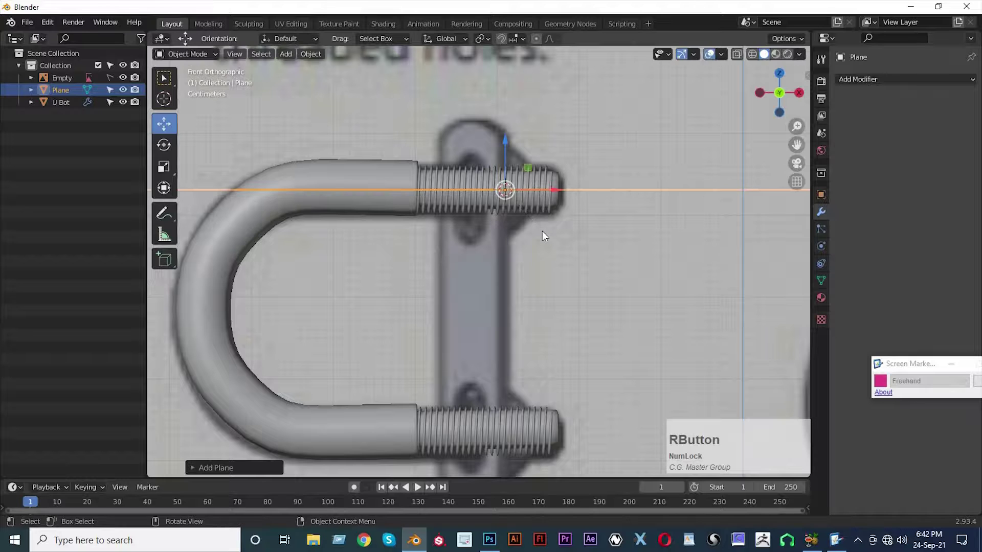
Rotate the new plane 90 degrees about the Y axis
type("ry")
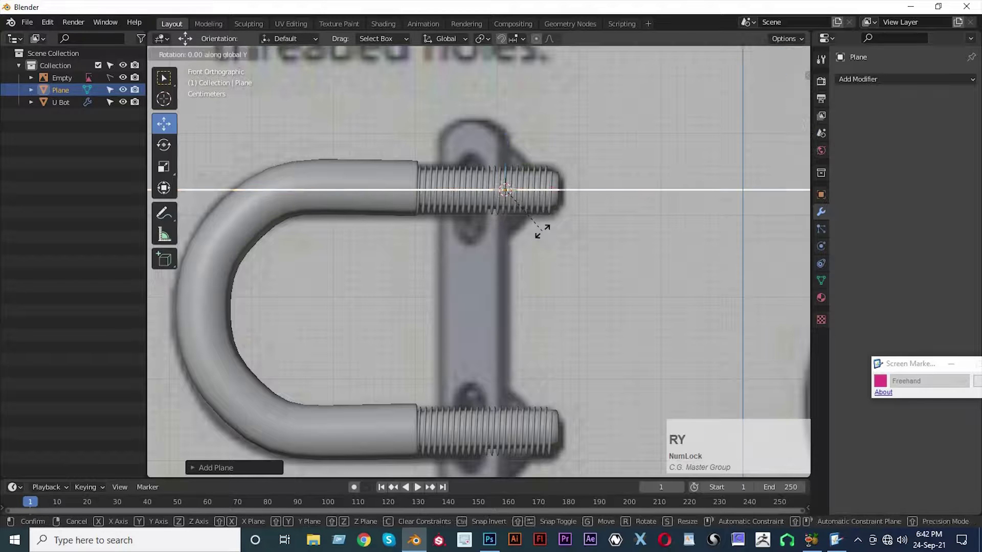
type("90")
key("KP_Enter")
Narrow the plane along Y in top view and centre it on the threaded rod
key("KP_7")
key("s")
key("x")
key("y")
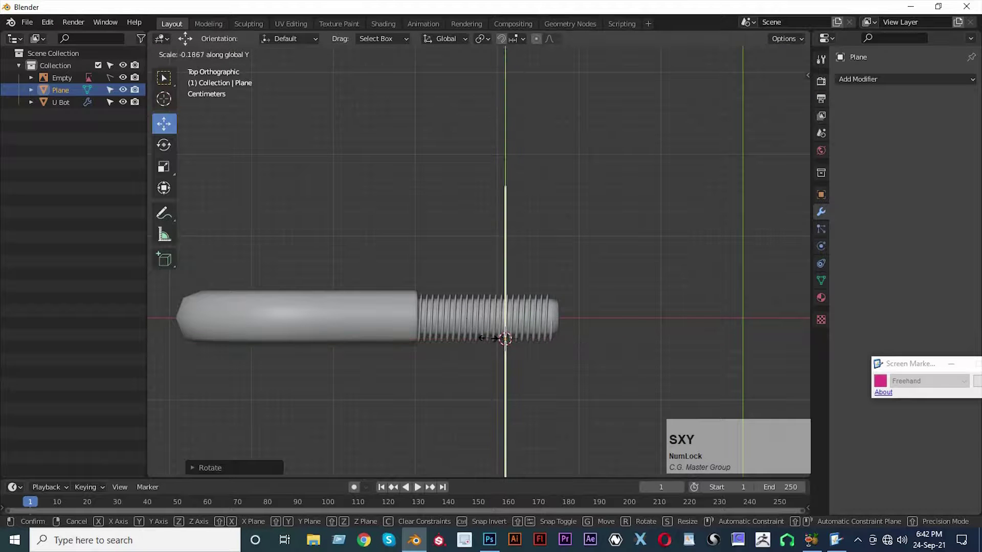
left_click(497, 338)
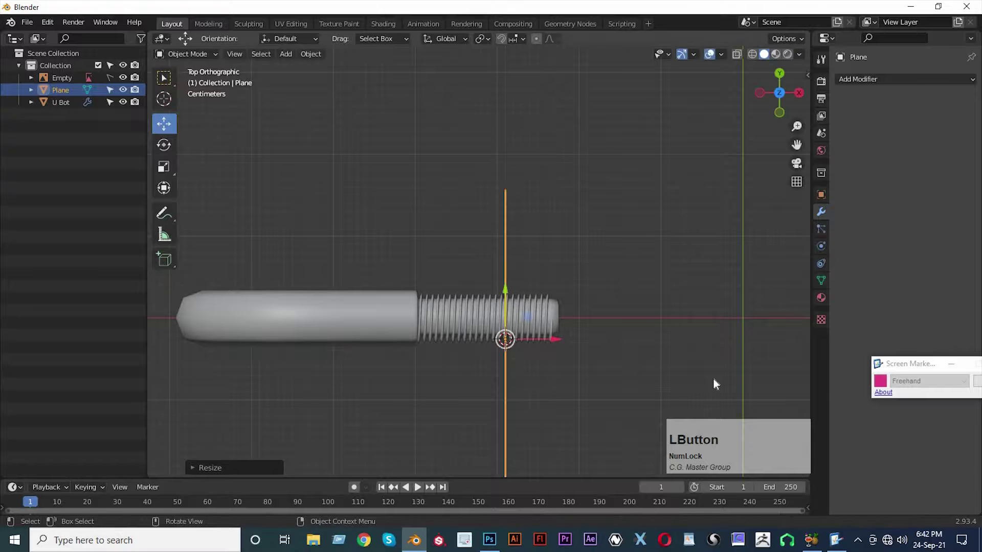
key("s")
key("y")
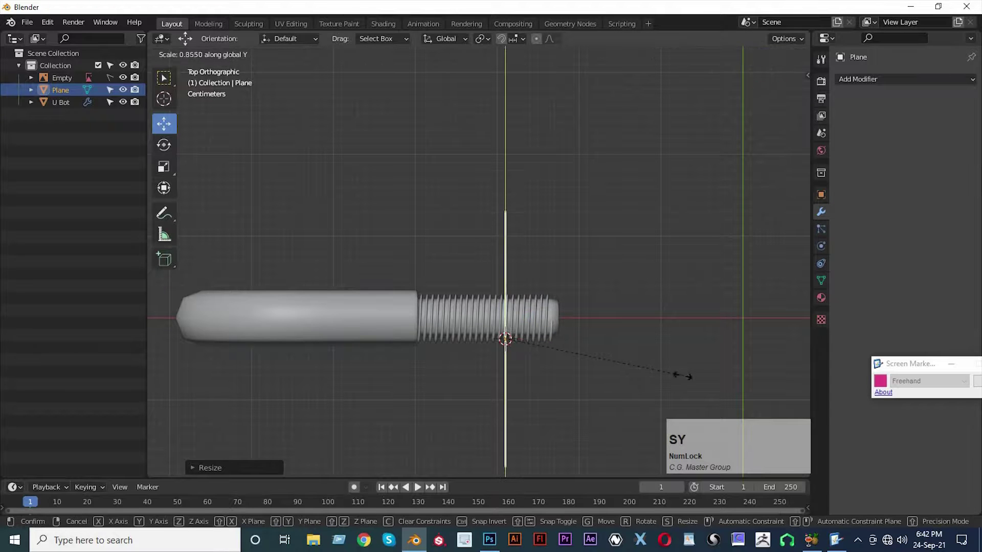
left_click(562, 342)
scroll(540, 356, "up", 2)
left_click_drag(516, 317, 521, 294)
Shorten the plane along Z in front view towards the length of the reference's connecting plate
scroll(529, 314, "down", 3)
middle_click_drag(528, 314, 563, 296)
scroll(530, 251, "down", 2)
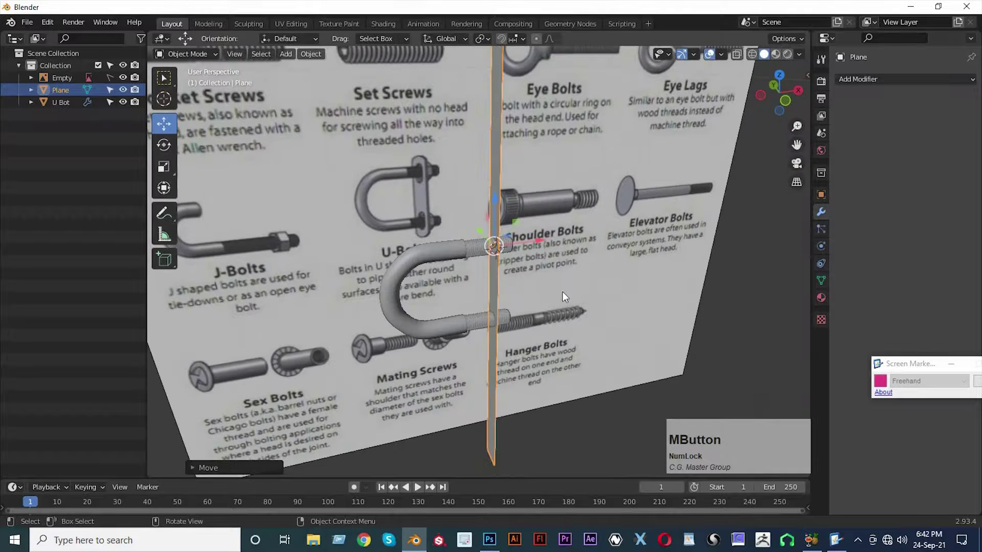
key("KP_1")
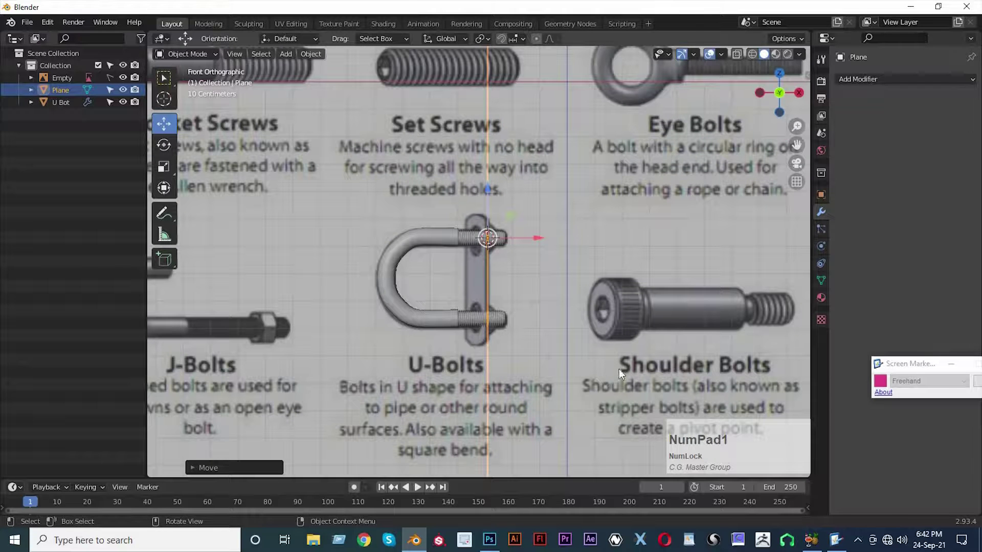
key("s")
key("z")
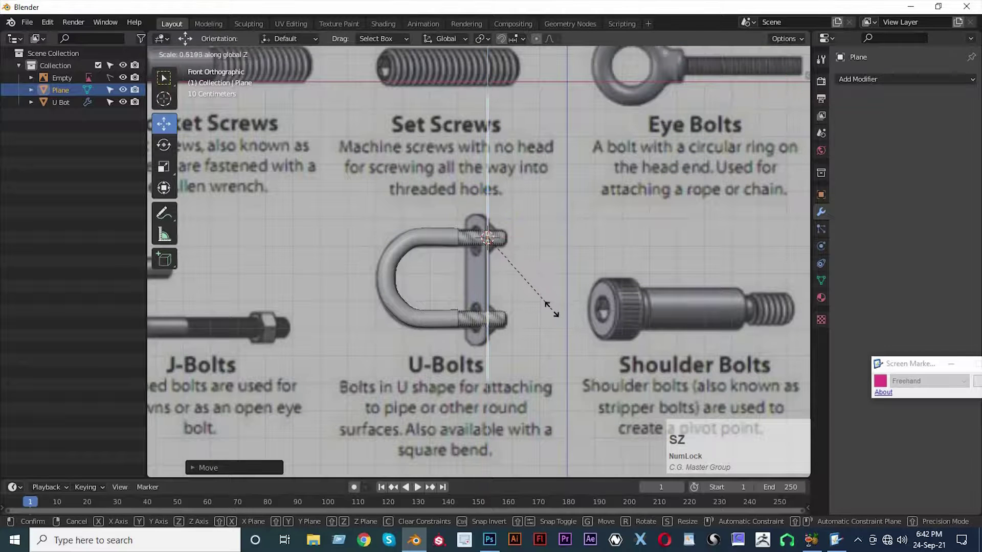
right_click(537, 237)
key("s")
key("z")
left_click(560, 328)
Lower the plane so that it is centred between the two threaded rod ends and spans both
scroll(511, 265, "up", 3)
middle_click(508, 199)
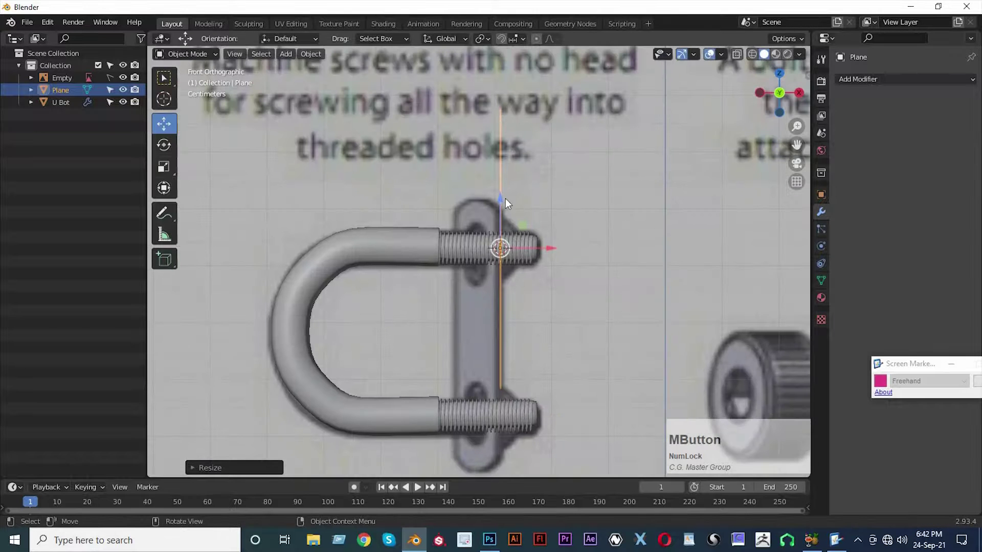
left_click_drag(508, 222, 500, 254)
middle_click_drag(500, 255, 529, 254)
left_click_drag(529, 271, 675, 258)
middle_click_drag(675, 258, 591, 116)
scroll(569, 195, "down", 3)
middle_click_drag(569, 195, 535, 235)
left_click(533, 235)
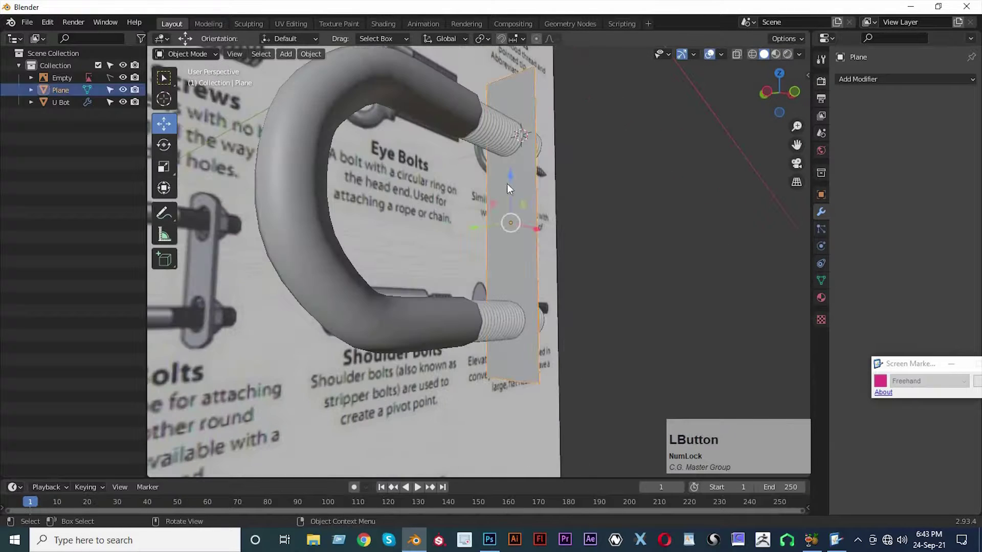
Add a centred horizontal loop cut across the plane in Edit Mode
left_click(573, 185)
middle_click_drag(593, 185, 530, 249, "shift")
key("Tab")
key("ctrl+r")
left_click(535, 264)
right_click(611, 299)
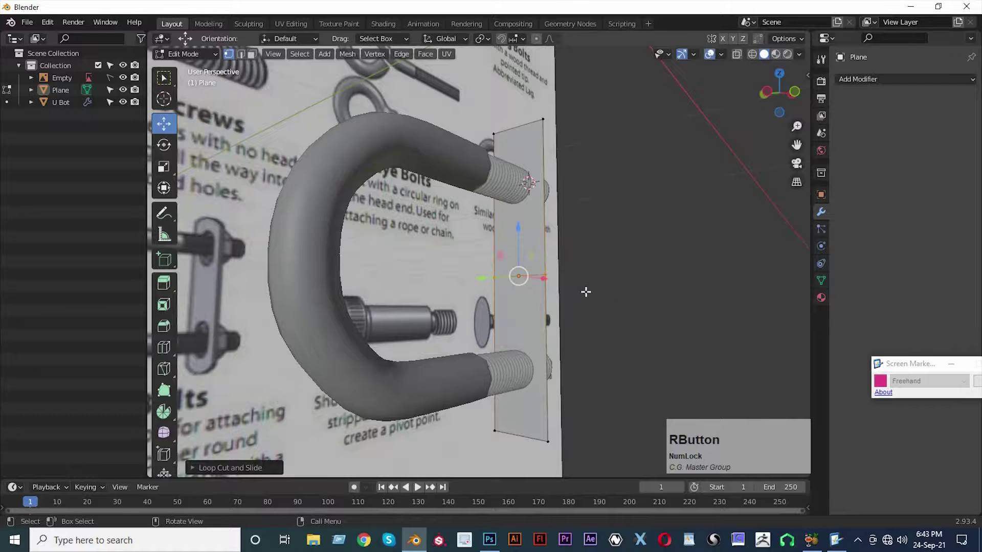
Delete the lower face of the divided plane
left_click(527, 321)
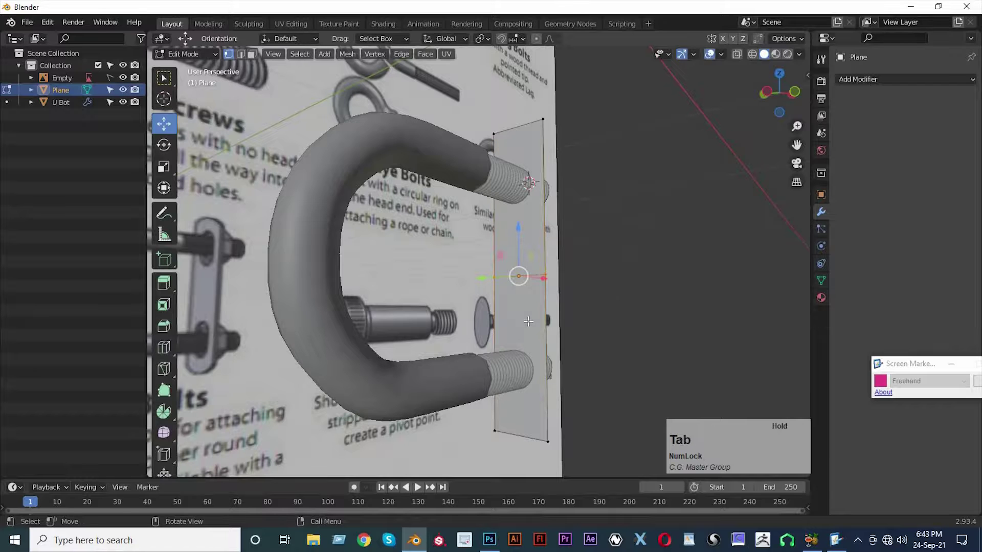
key("3")
left_click(532, 333)
key("Delete")
left_click(535, 333)
middle_click_drag(629, 357, 650, 306)
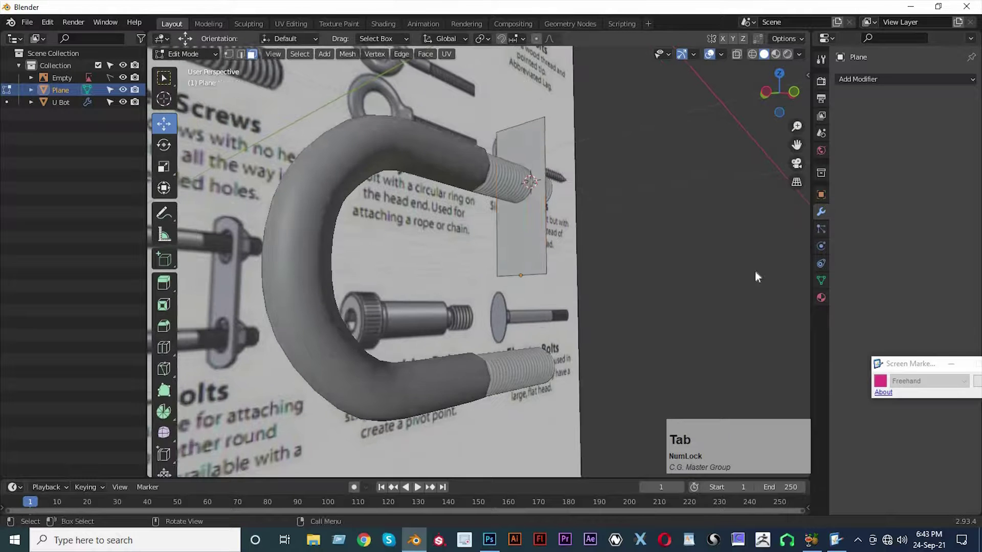
Add a Mirror modifier on the X axis and a level 1 Subdivision Surface modifier to the plane in Object Mode
key("Tab")
left_click(892, 78)
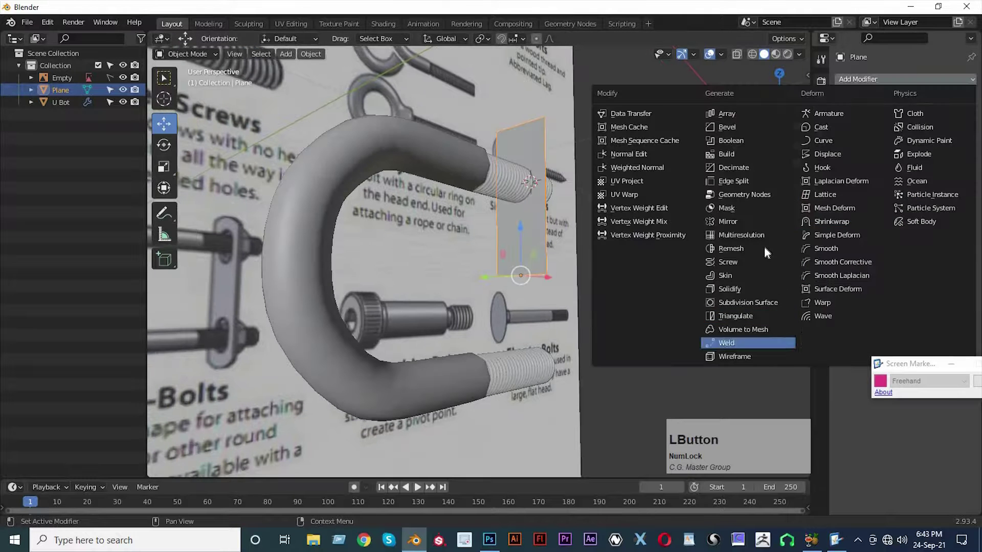
left_click(748, 221)
middle_click_drag(474, 328, 533, 216)
key("Tab")
key("Tab")
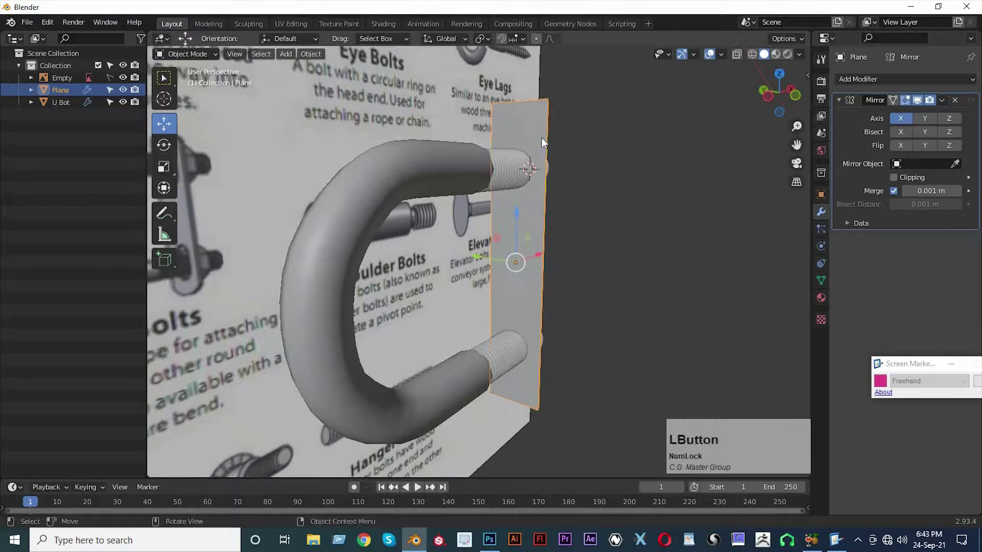
key("ctrl+1")
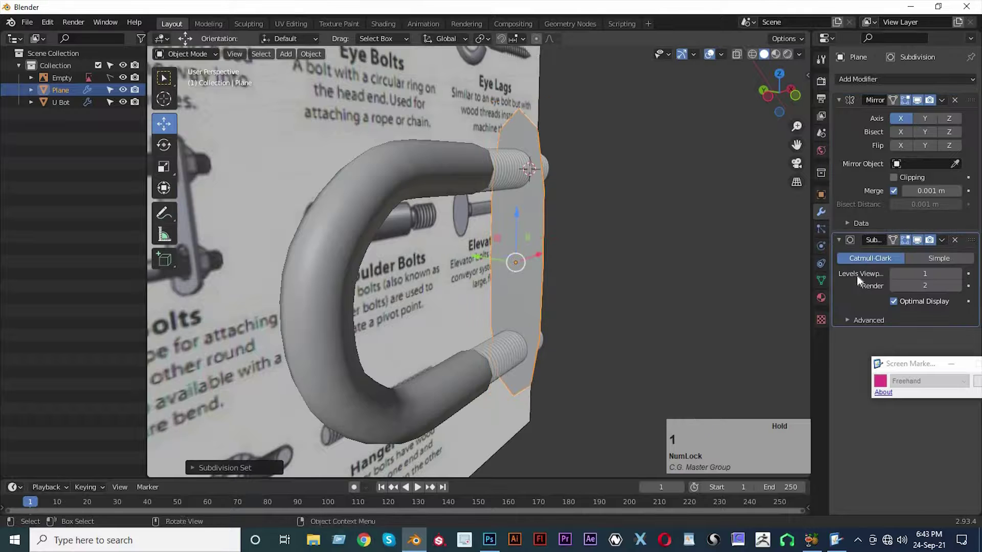
Add a horizontal supporting loop cut close to the plate's upper edge
scroll(598, 207, "up", 2)
middle_click_drag(598, 207, 546, 247)
key("Tab")
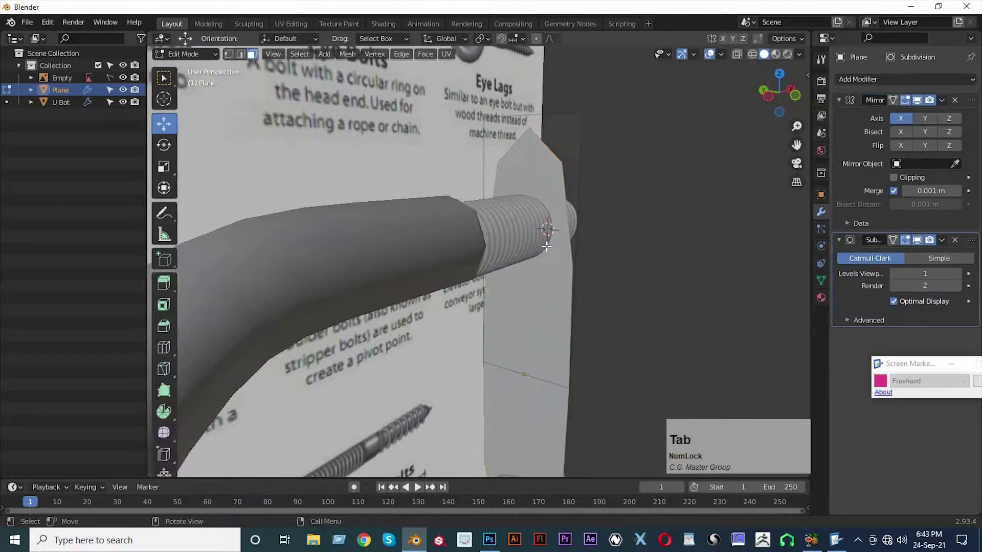
key("ctrl+r")
left_click(568, 251)
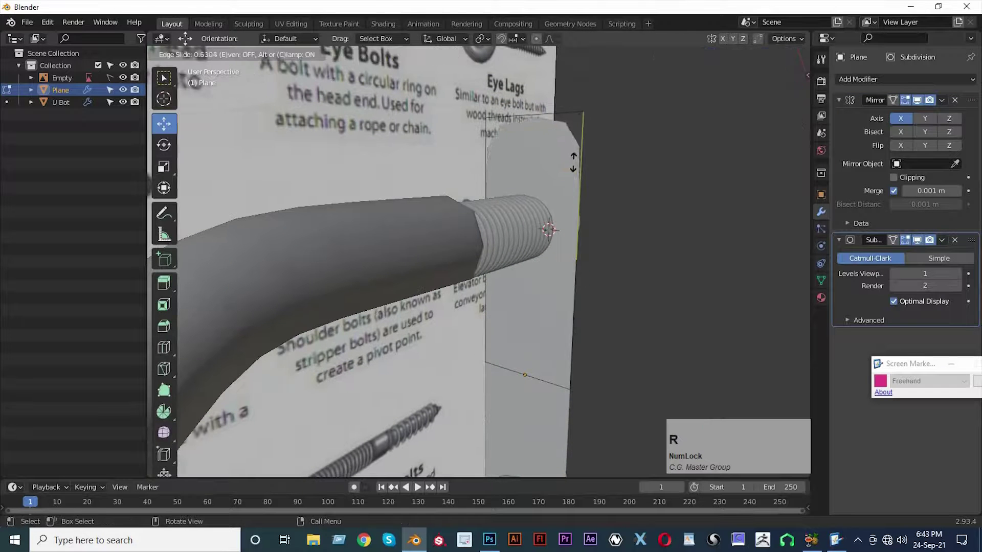
left_click(537, 149)
Add vertical supporting loop cuts close to both long edges of the plate
middle_click_drag(537, 150, 519, 105)
key("ctrl+r")
left_click(517, 105)
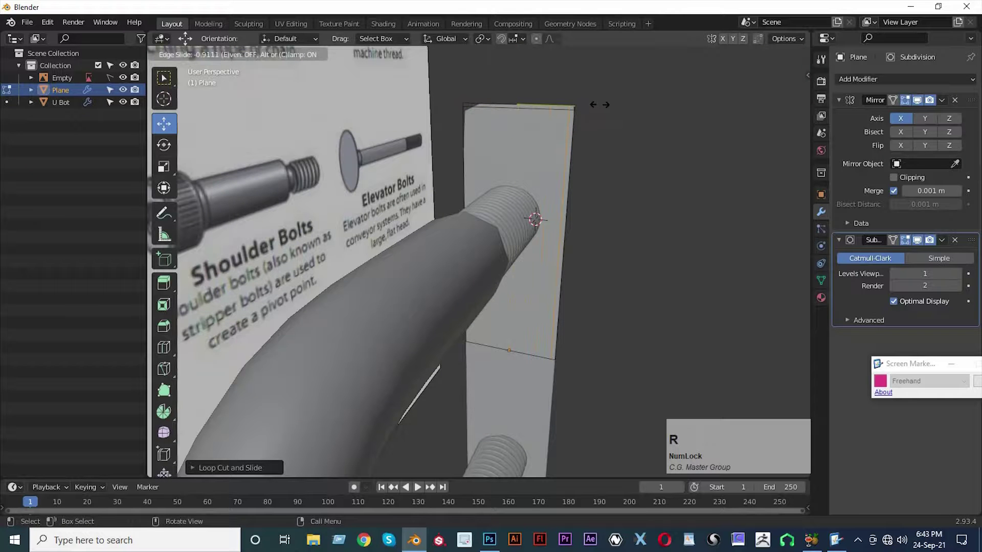
right_click(537, 105)
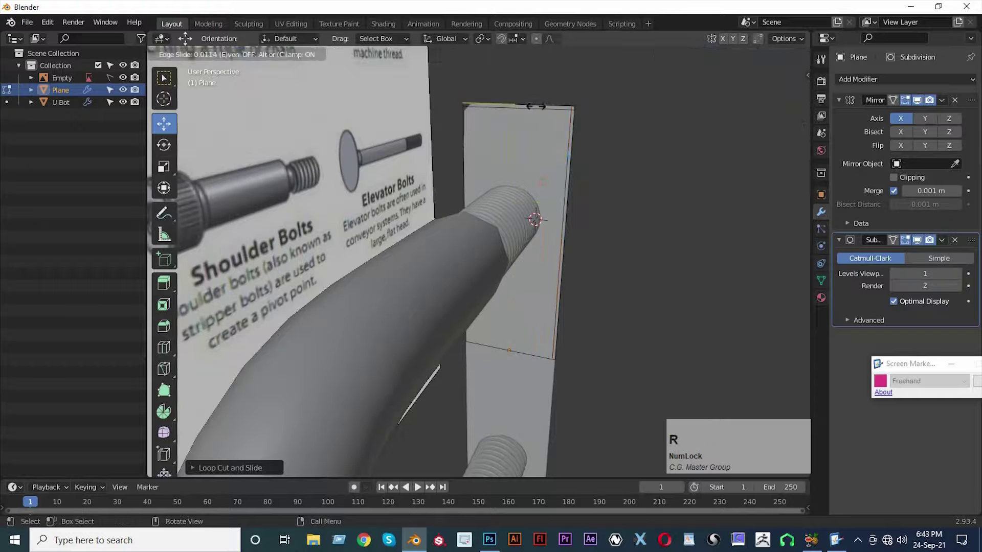
left_click(504, 127)
Add horizontal loop cuts to the plate just below and just above the upper threaded rod
middle_click_drag(504, 127, 557, 288)
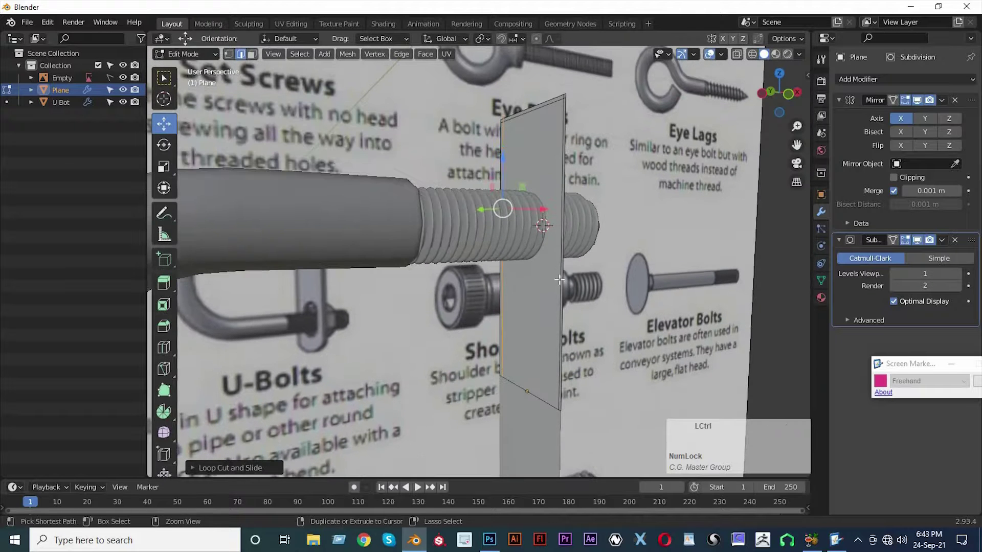
left_click(560, 271)
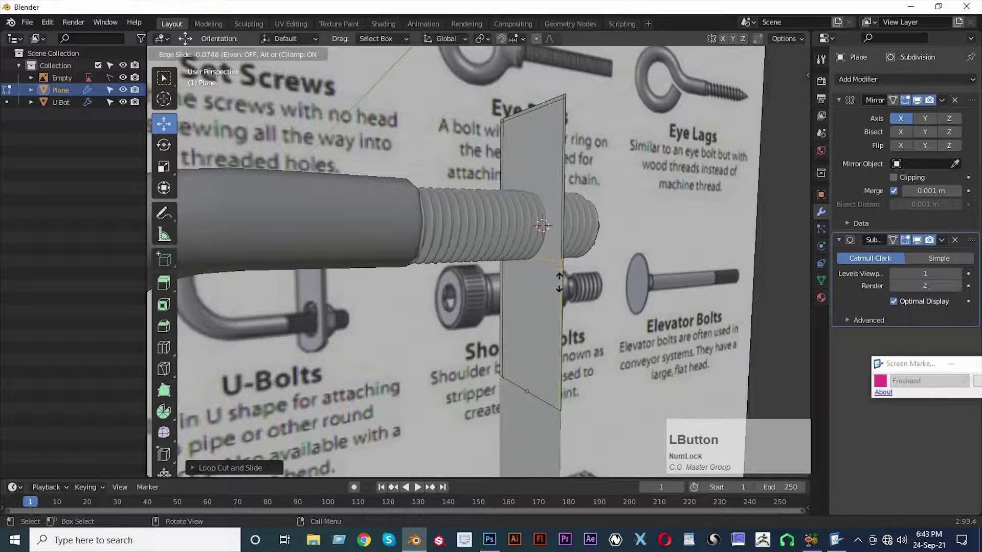
left_click(559, 281)
key("g")
key("g")
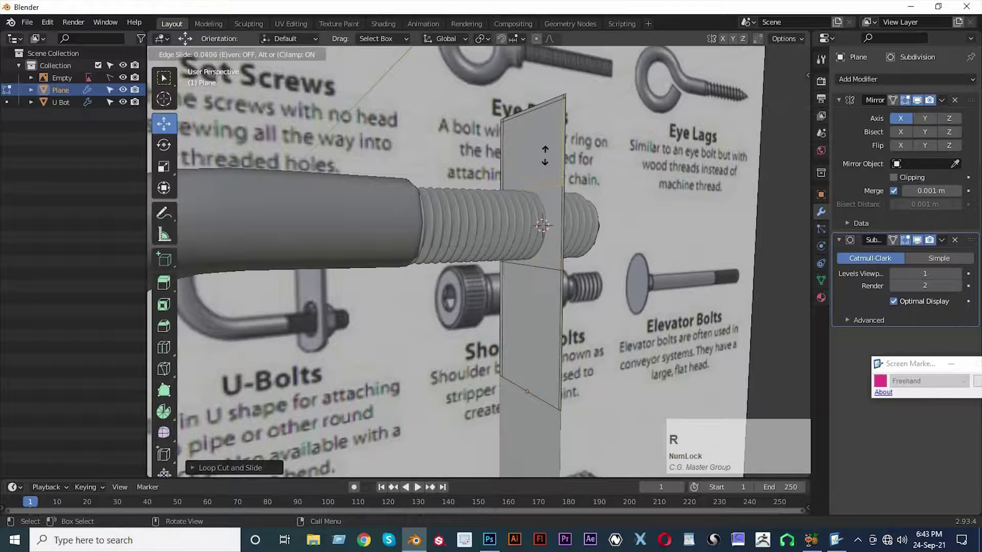
left_click(545, 153)
Add vertical loop cuts on both sides of the upper threaded rod and shift one outward along Y to clear the threads
middle_click_drag(545, 154, 560, 219)
key("ctrl+r")
left_click(554, 177)
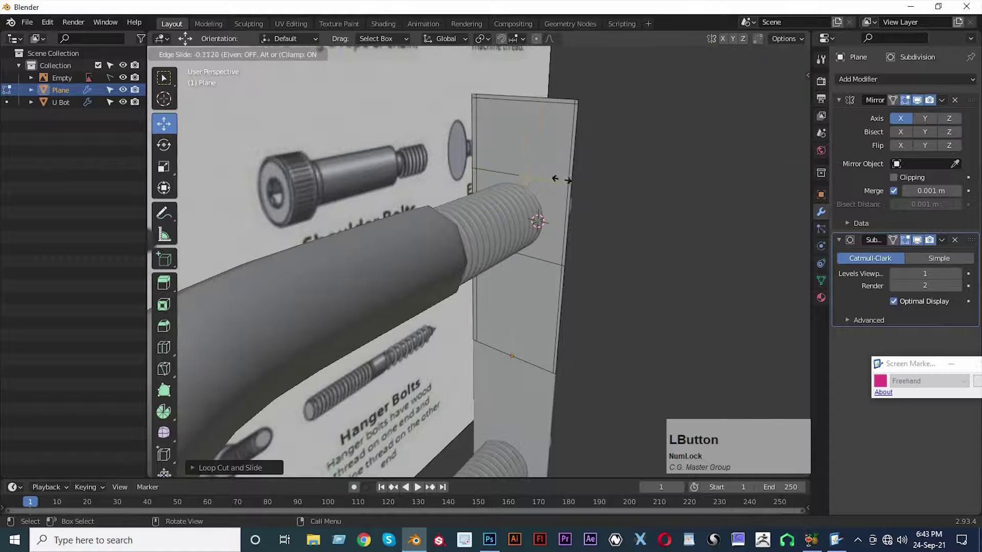
left_click(570, 180)
key("ctrl+r")
left_click(512, 169)
left_click(495, 165)
middle_click_drag(532, 167, 576, 167)
scroll(412, 203, "up", 3)
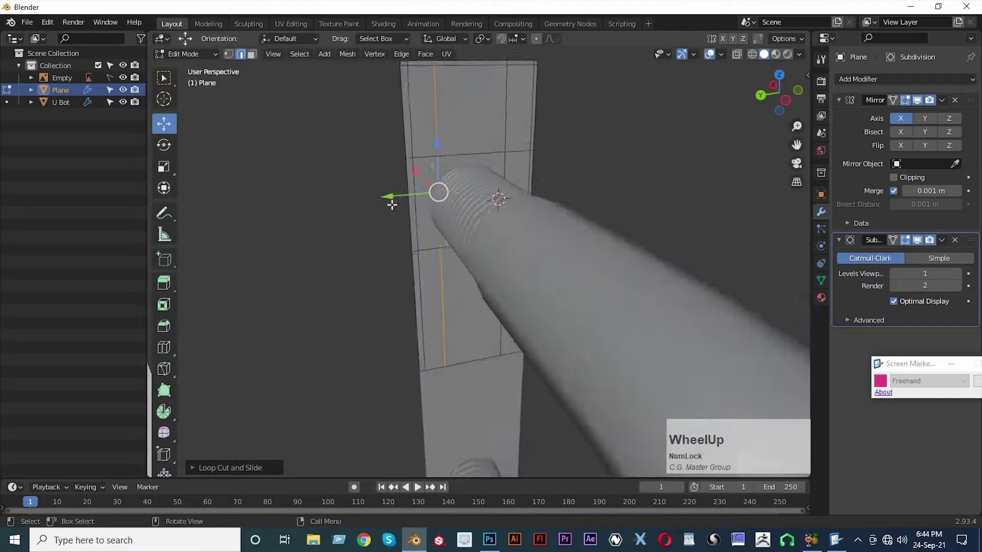
scroll(413, 204, "up", 1)
left_click_drag(381, 182, 367, 186)
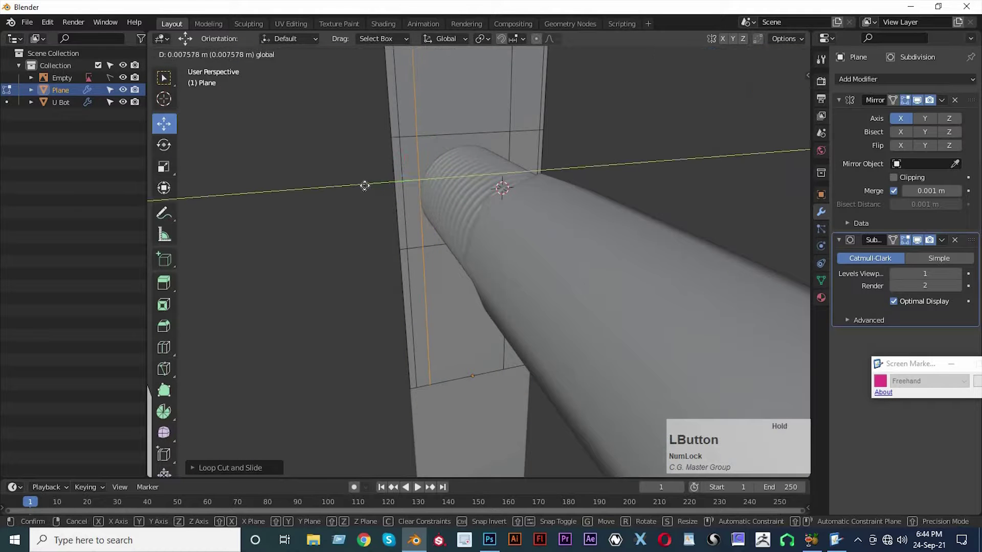
Delete the plate face that the upper threaded rod passes through
left_click_drag(401, 137, 402, 138)
middle_click_drag(402, 138, 440, 186)
scroll(409, 155, "up", 2)
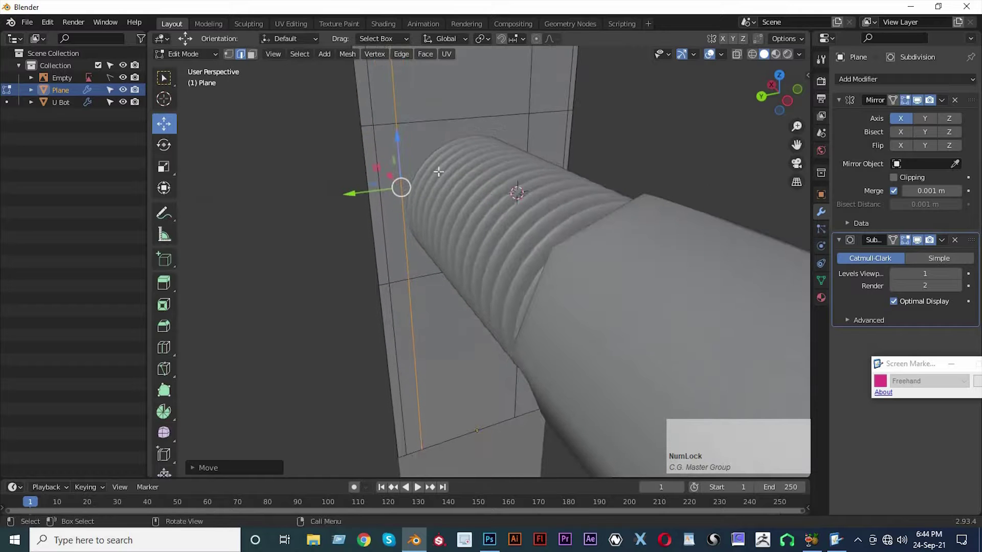
key("3")
left_click(438, 179)
key("Delete")
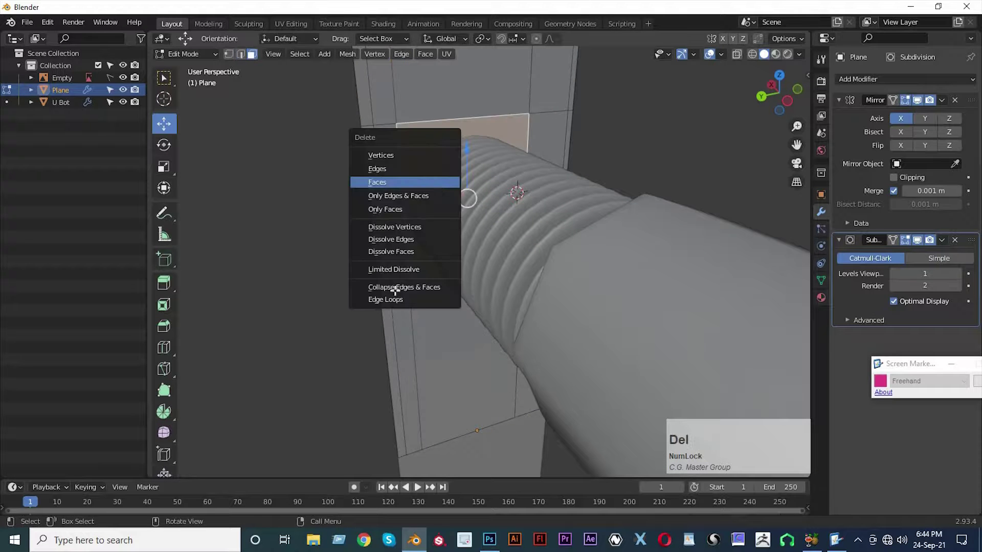
left_click(389, 182)
Add supporting loop cuts on both sides of the rod hole, close to its upper edge
middle_click_drag(381, 263, 401, 228)
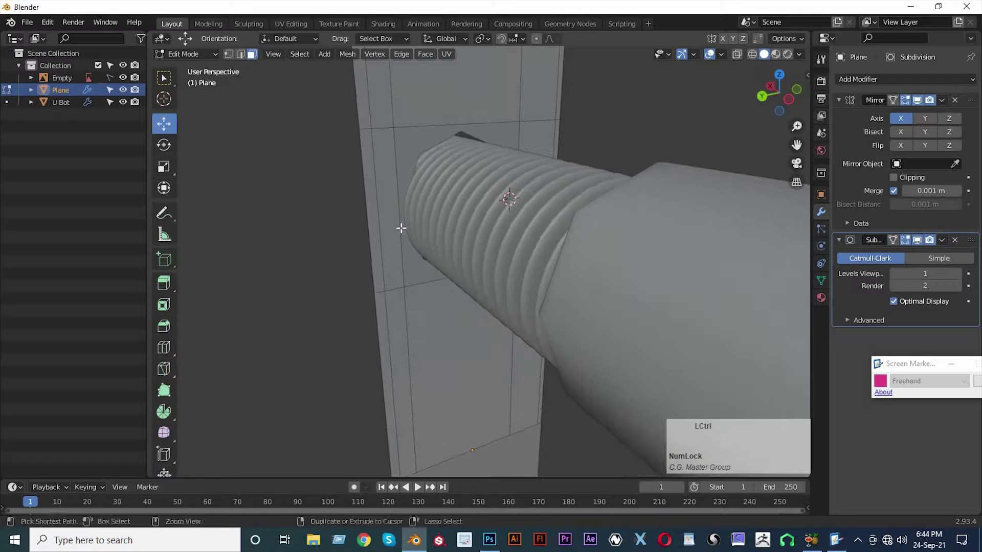
key("ctrl+r")
left_click(400, 227)
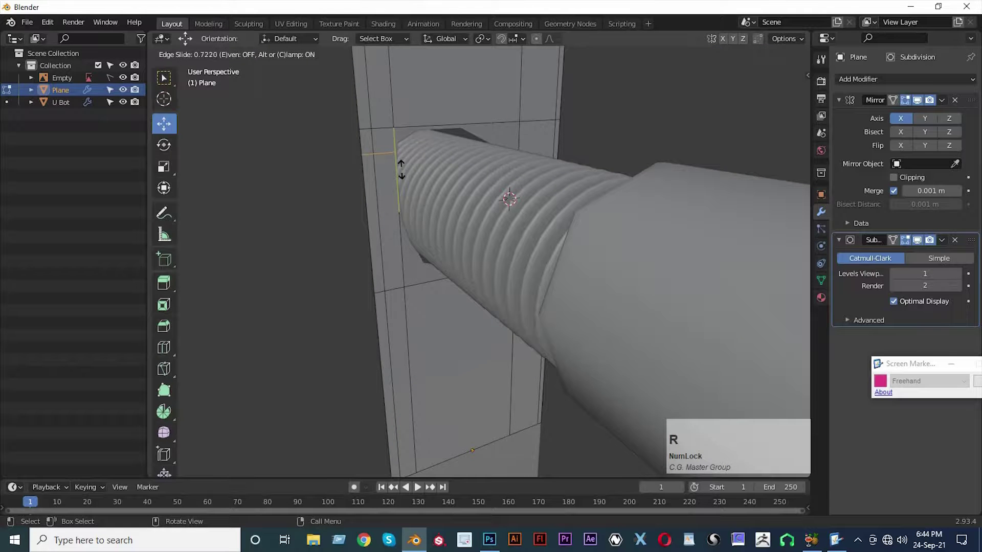
left_click(404, 169)
middle_click_drag(572, 148, 569, 151)
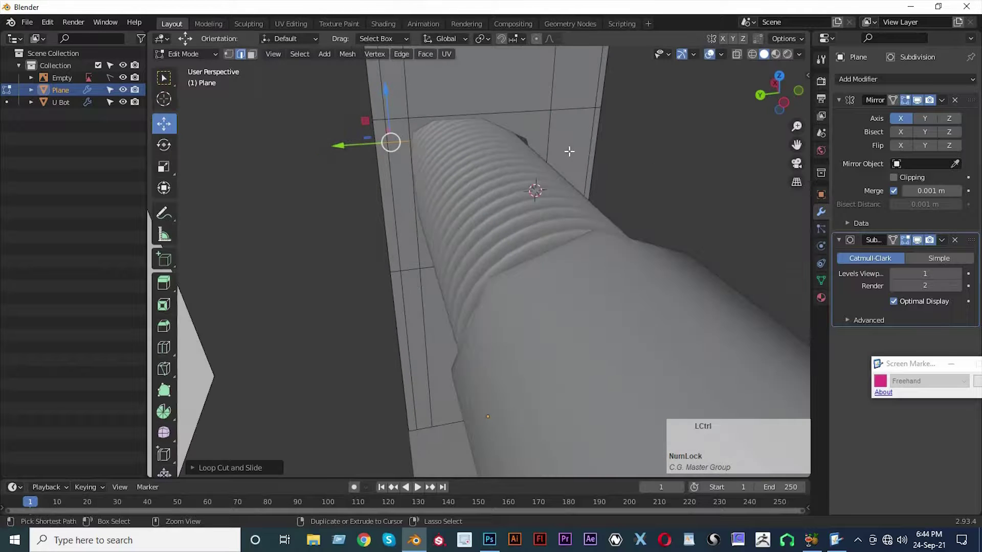
left_click(569, 151)
key("g")
key("g")
left_click(568, 126)
Add supporting loop cuts on both sides of the rod hole, close to its lower edge
middle_click_drag(568, 126, 585, 228)
scroll(532, 201, "down", 2)
scroll(601, 224, "up", 2, "ctrl")
left_click(602, 223)
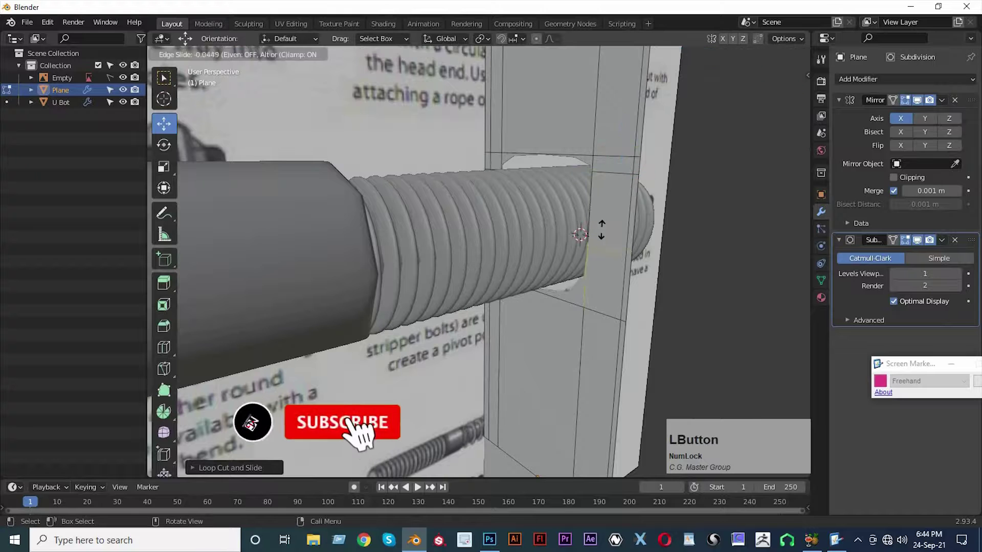
middle_click_drag(602, 225, 448, 227)
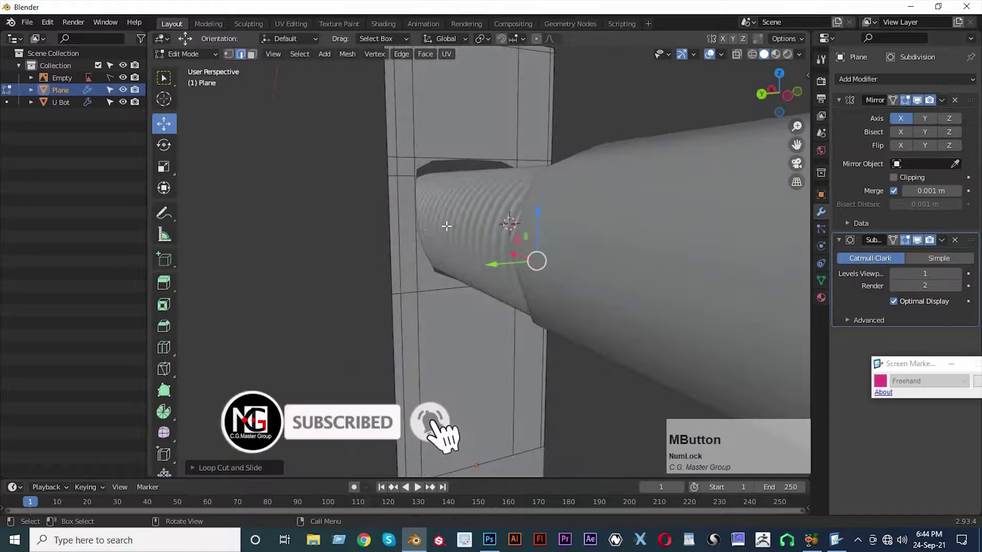
left_click(422, 225)
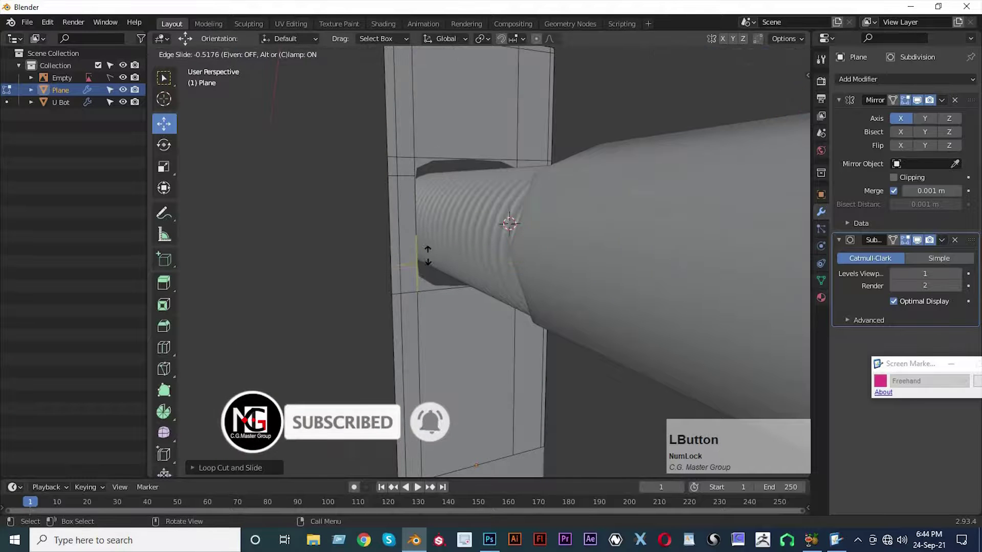
left_click(409, 207)
Extrude the whole flat plate along X to give it thickness
key("Tab")
scroll(416, 217, "down", 4)
middle_click_drag(417, 217, 444, 183)
left_click(414, 229)
left_click(444, 183)
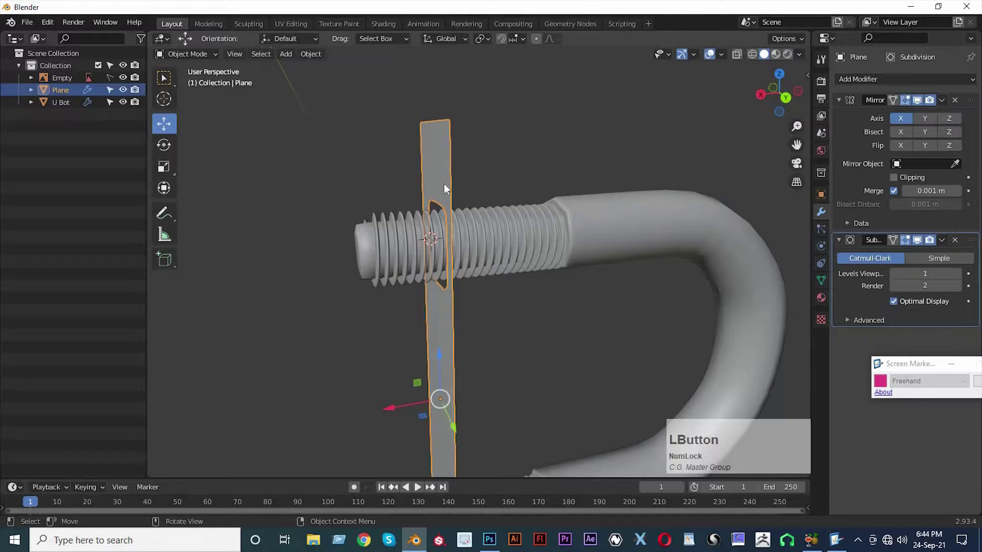
key("Tab")
key("a")
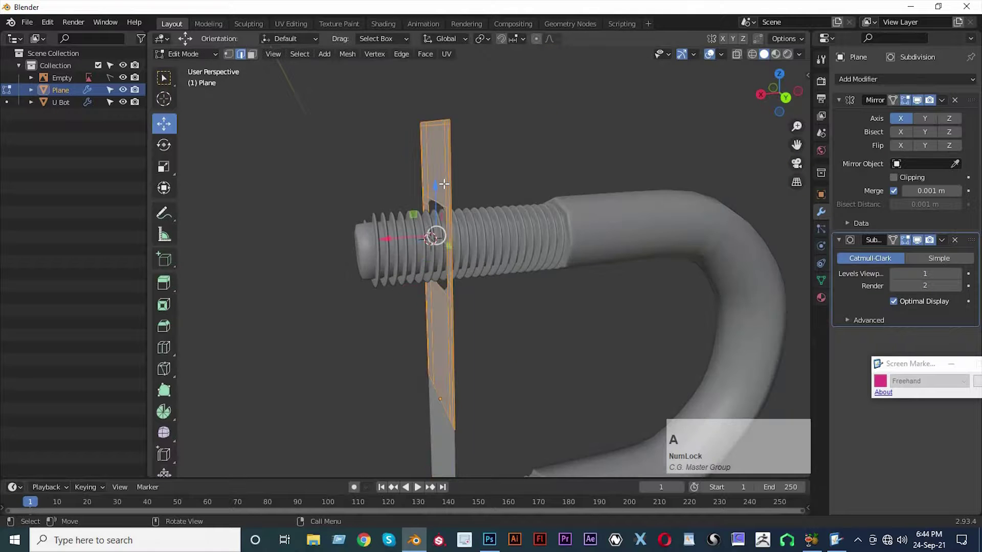
left_click(410, 236)
mouse_move(391, 239)
left_mouse_down()
mouse_move(375, 240)
mouse_move(374, 231)
left_mouse_up()
middle_click_drag(375, 230, 418, 250)
scroll(429, 225, "up", 2)
middle_click_drag(441, 189, 450, 215)
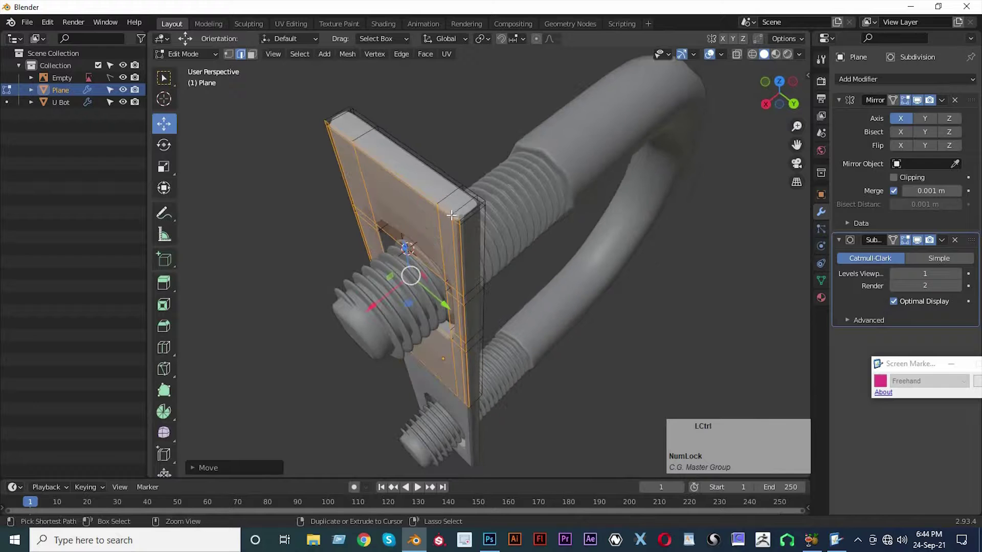
Add two supporting loop cuts around the plate's thickness, one near the back face and one near the front face
left_click(460, 203)
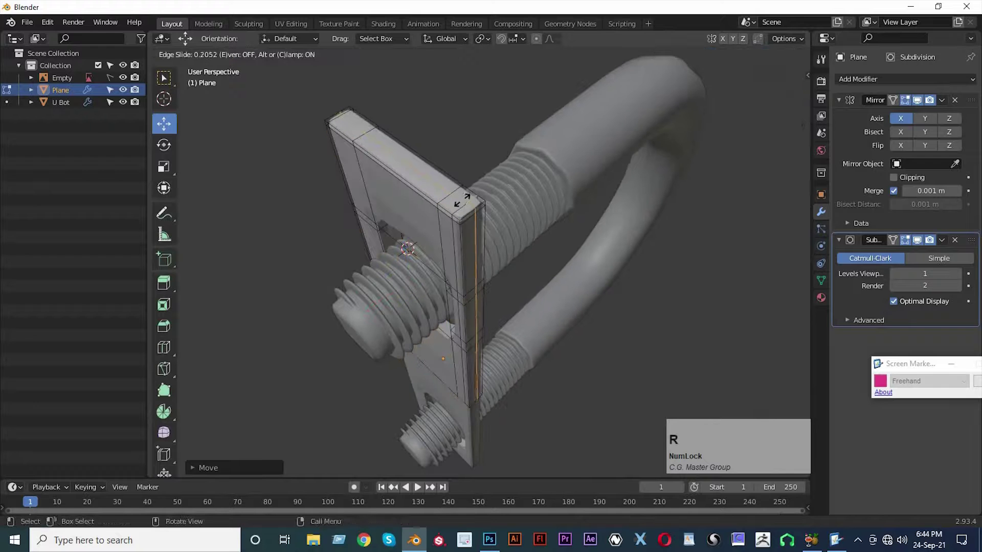
left_click(463, 199)
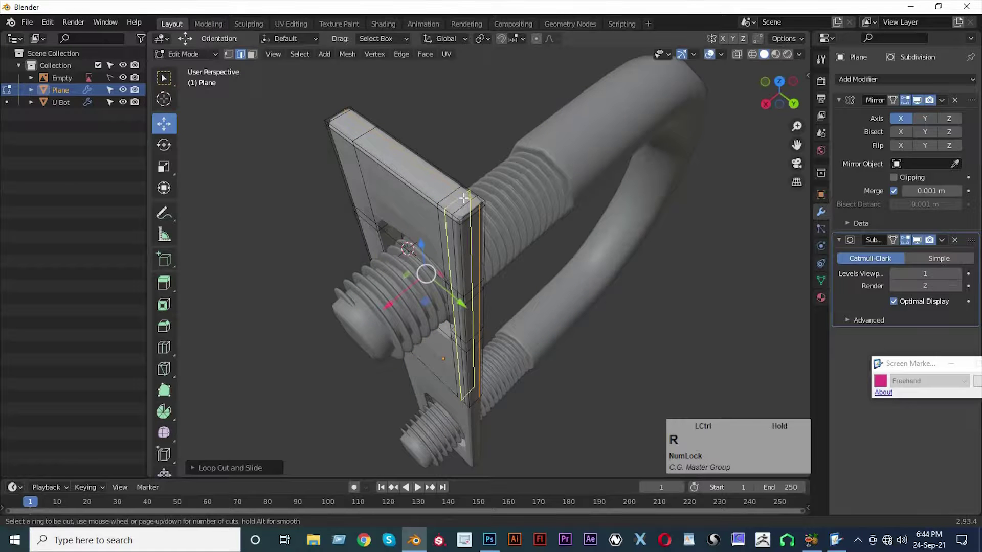
left_click(460, 209)
left_click(460, 210)
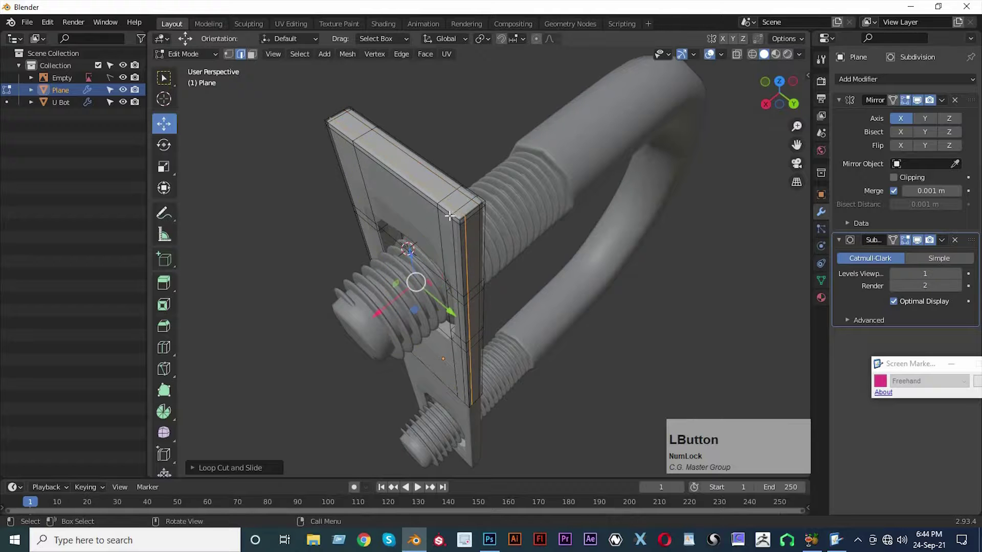
Add a horizontal loop cut across the plate below the upper rod hole and slide it toward the hole's lower edge
key("Tab")
scroll(354, 256, "down", 3)
middle_click_drag(354, 256, 427, 287)
scroll(428, 290, "up", 5)
right_click(423, 281)
left_click(406, 283)
middle_click_drag(328, 284, 617, 298)
key("Tab")
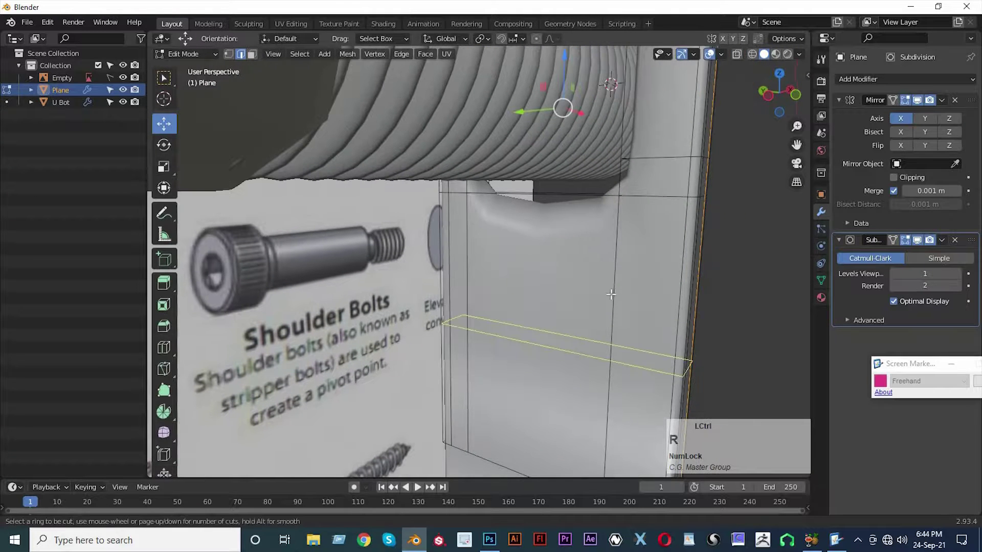
key("ctrl+r")
left_click(610, 279)
left_click(629, 163)
Add two loop cuts around the inner wall of the upper rod hole, one close to each plate face
middle_click_drag(629, 163, 475, 208)
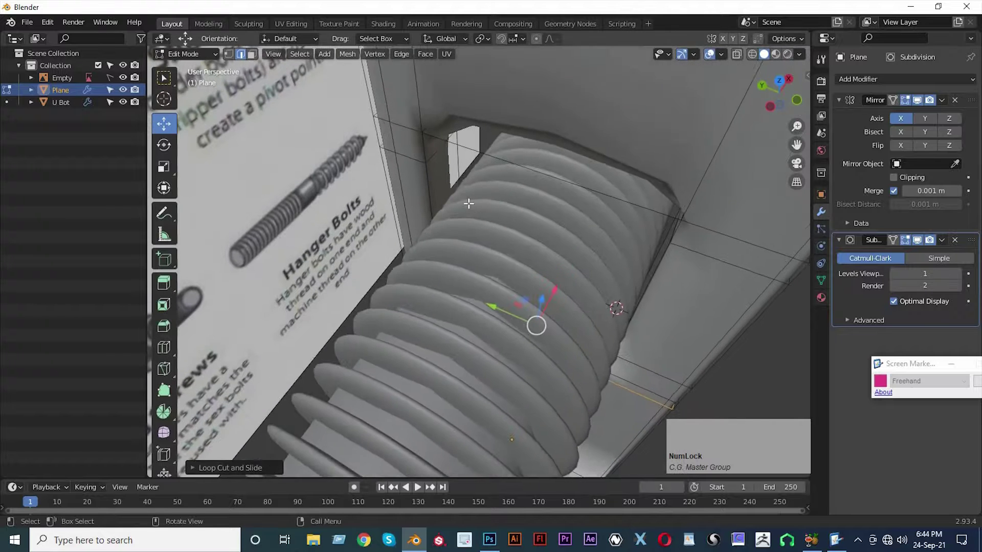
scroll(408, 137, "up", 2)
mouse_move(409, 137)
middle_mouse_down()
mouse_move(411, 174)
mouse_move(404, 148)
middle_mouse_up()
key("ctrl+r")
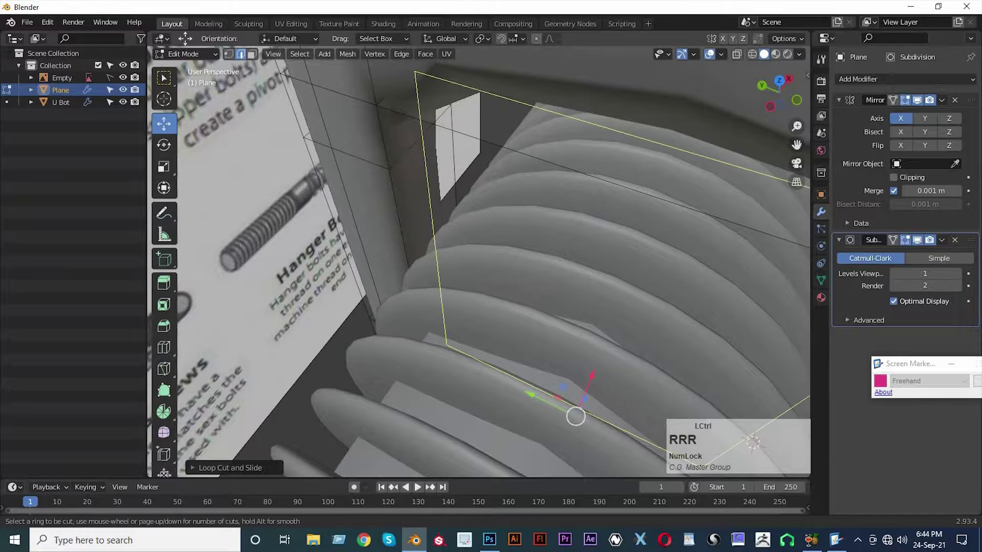
left_click(575, 417)
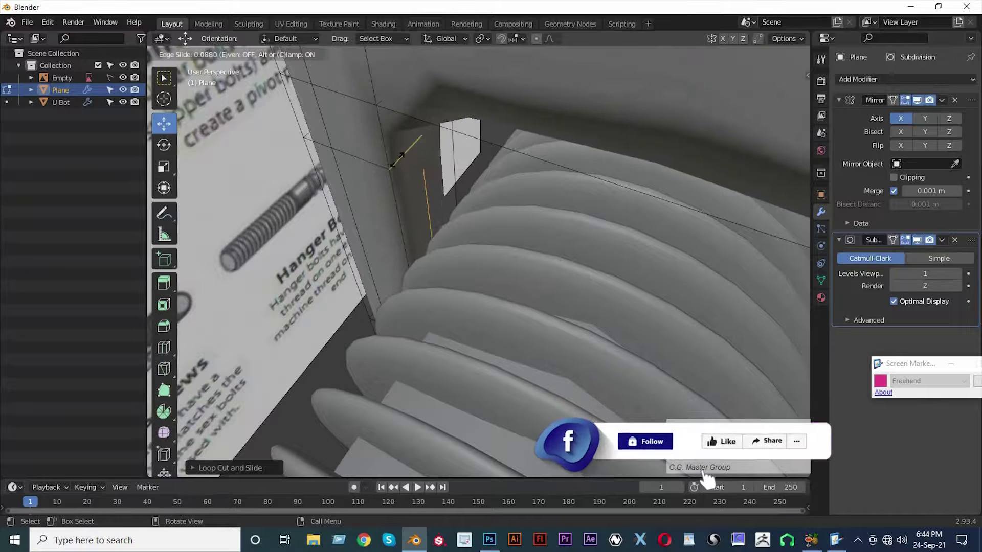
left_click(379, 181)
middle_click_drag(552, 208, 475, 194)
scroll(446, 167, "up", 2)
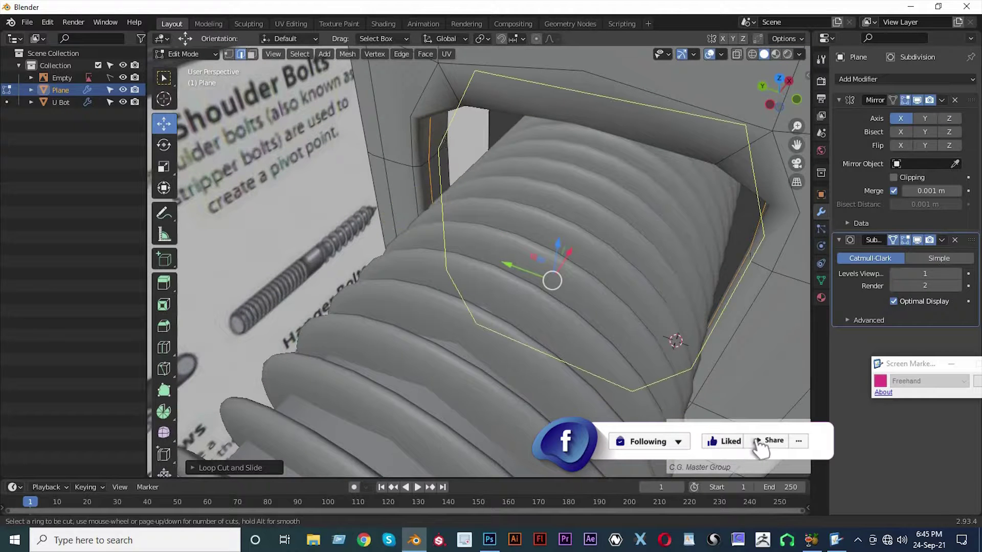
left_click(444, 144)
left_click(424, 157)
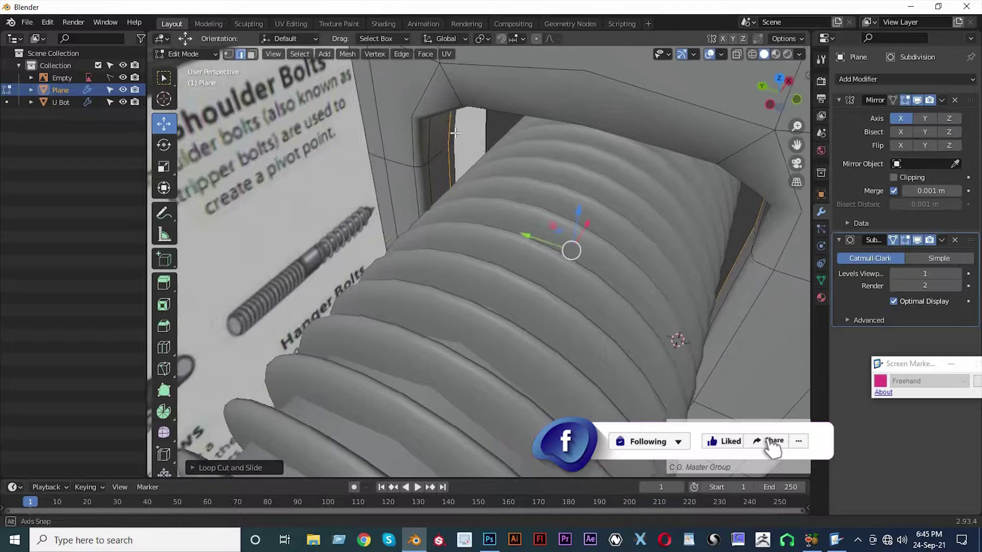
Examine the subdivided plate and its rod holes from several sides against the U-bolt reference image
scroll(467, 114, "up", 4)
middle_click_drag(467, 114, 474, 204)
scroll(643, 211, "down", 4)
key("Tab")
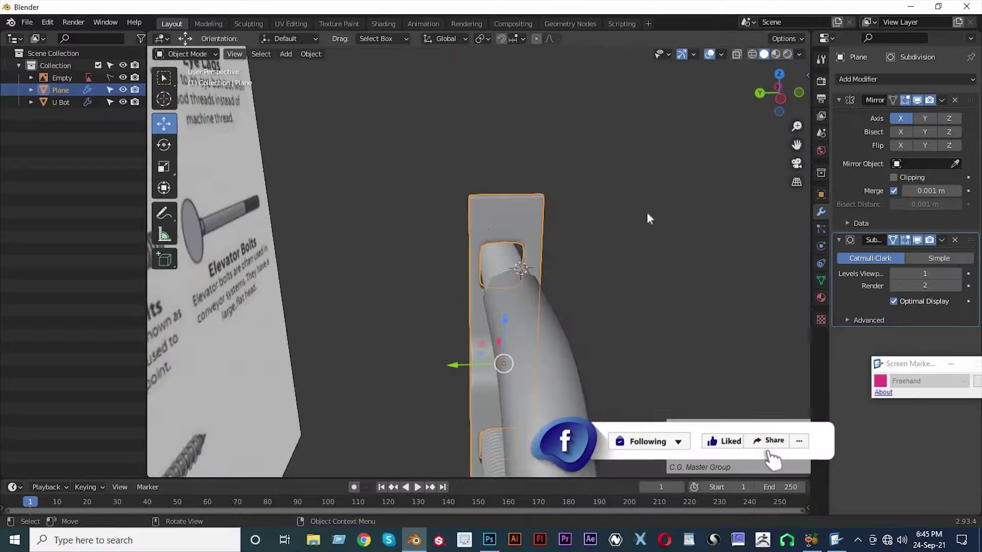
middle_click_drag(308, 223, 231, 295)
scroll(232, 296, "down", 1)
middle_click_drag(355, 278, 369, 295)
scroll(396, 327, "up", 3)
middle_click_drag(396, 327, 327, 277, "shift")
left_click(365, 234)
scroll(297, 302, "up", 4)
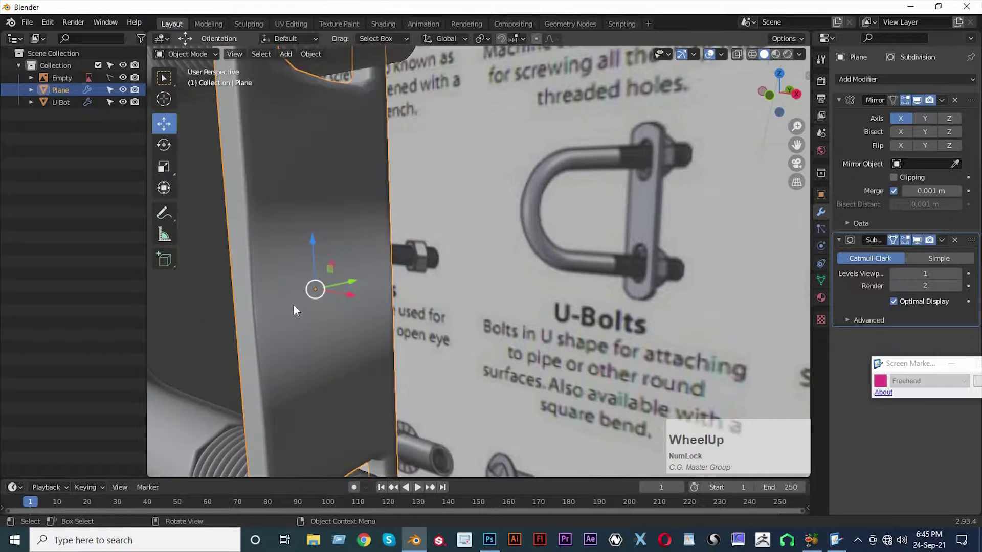
Apply the plate's Mirror modifier in Object Mode
key("Tab")
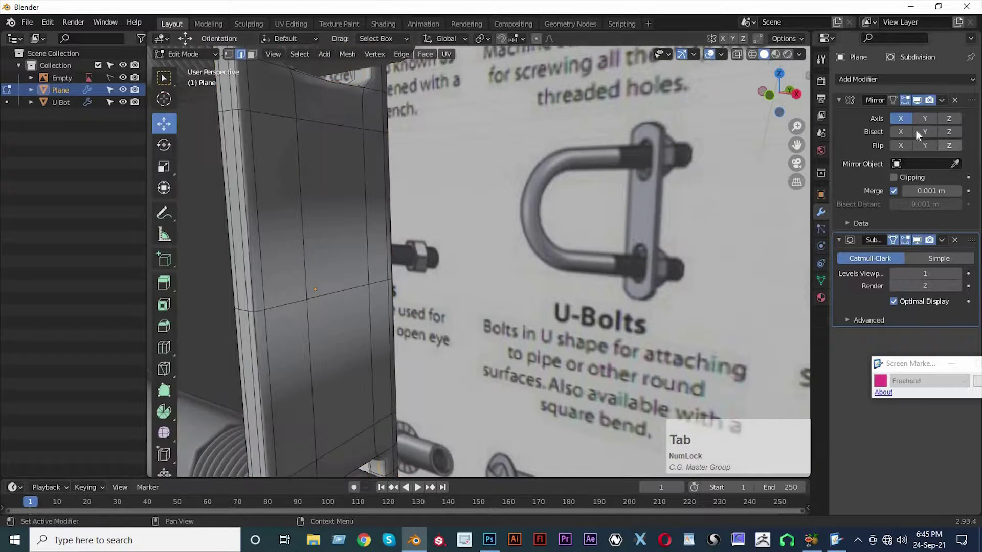
key("Tab")
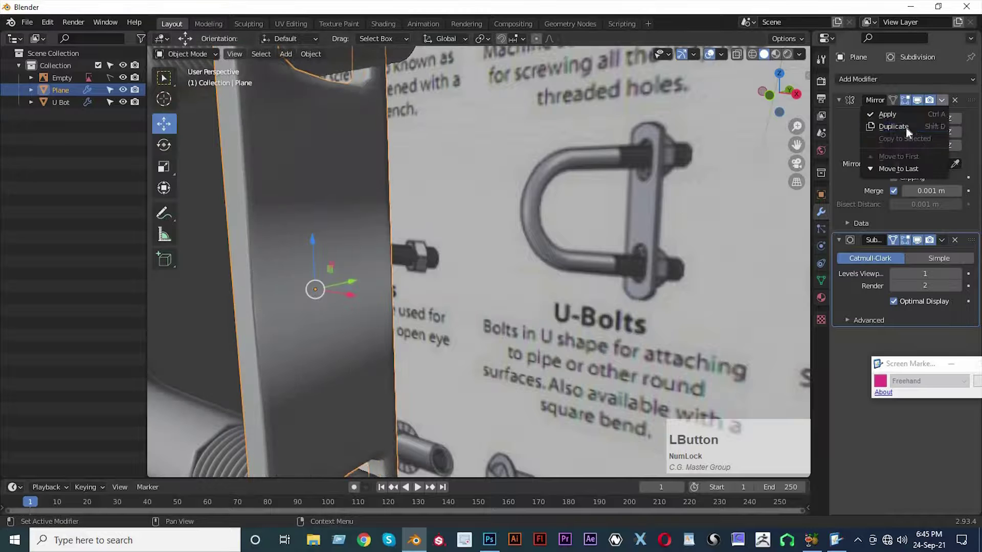
left_click(907, 117)
Move the plate along X toward the U-bend so it sits at the start of the threads
scroll(454, 275, "down", 3)
middle_click_drag(339, 317, 603, 288)
left_click(459, 284)
left_click(471, 286)
left_click_drag(448, 288, 412, 295)
middle_click_drag(412, 294, 526, 152)
scroll(525, 151, "up", 3)
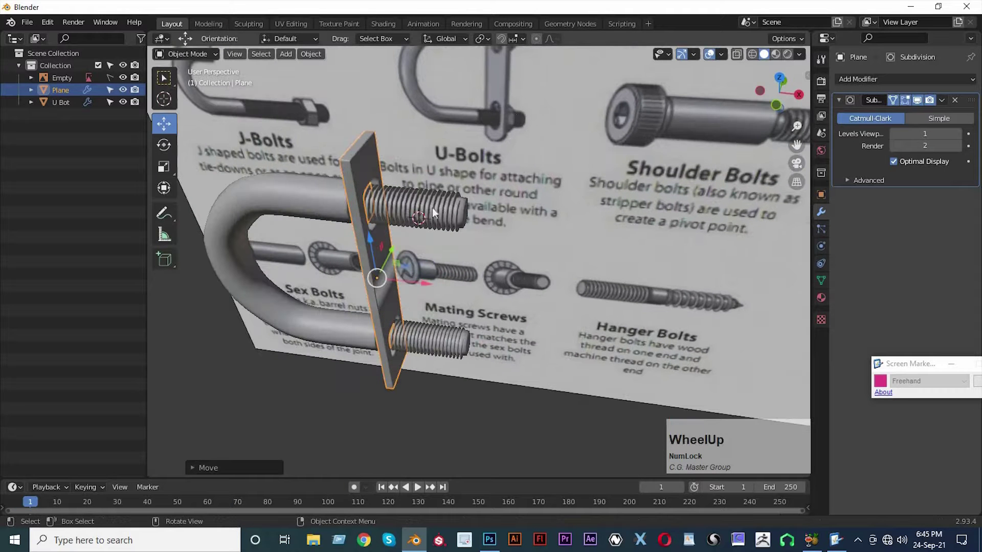
Append the Bolt collection from Bolt 1 .blend in the Nut Bolt\Bolt & Not folder
left_click(26, 22)
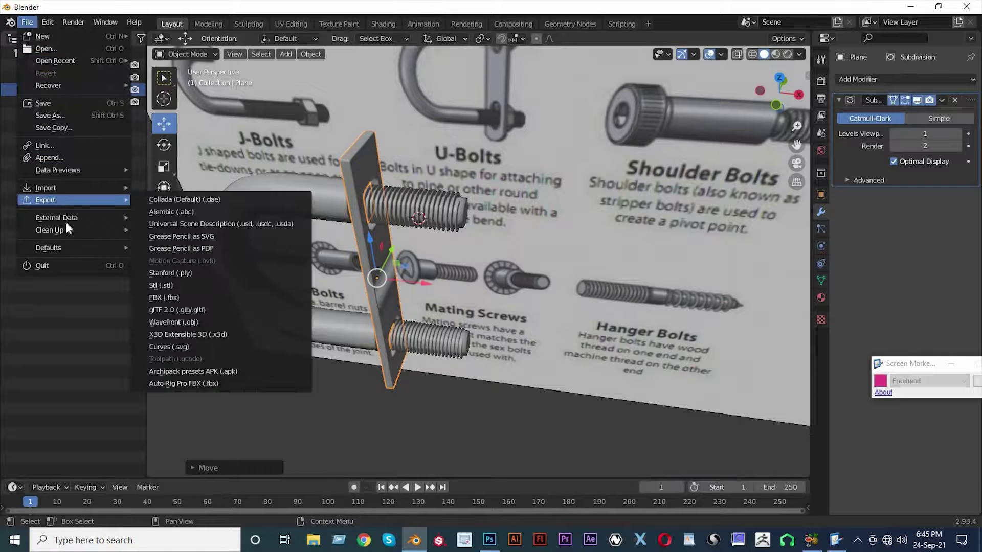
left_click(79, 158)
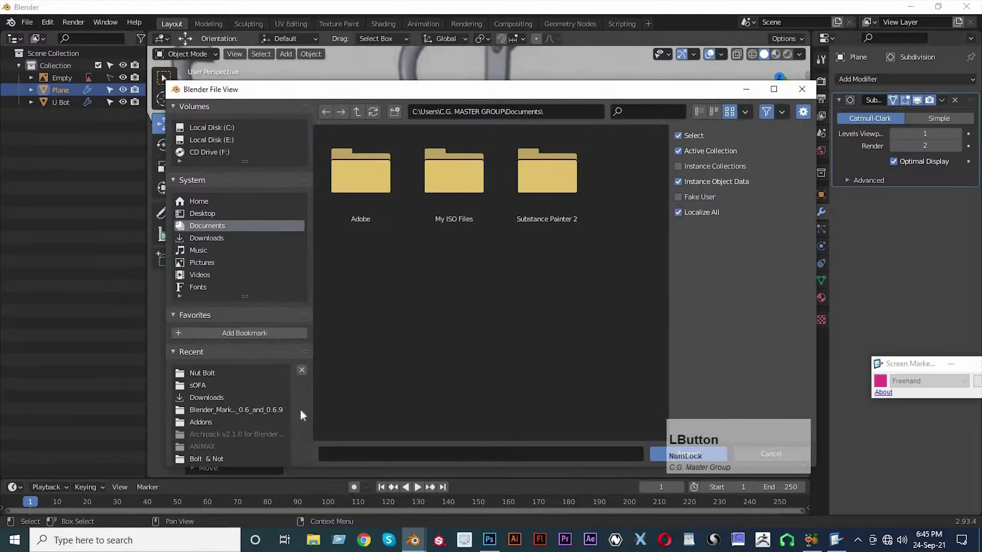
left_click(208, 375)
double_click(385, 162)
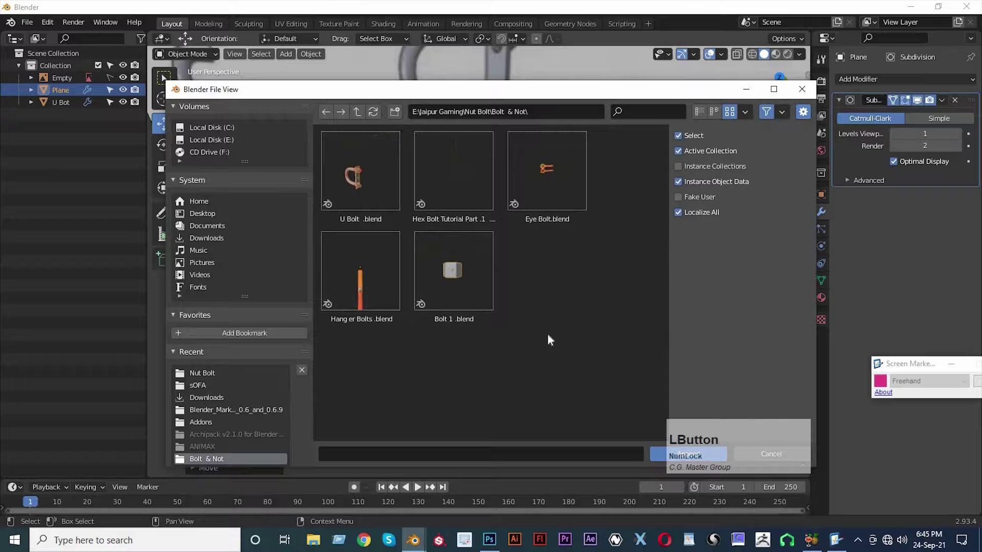
left_click(558, 209)
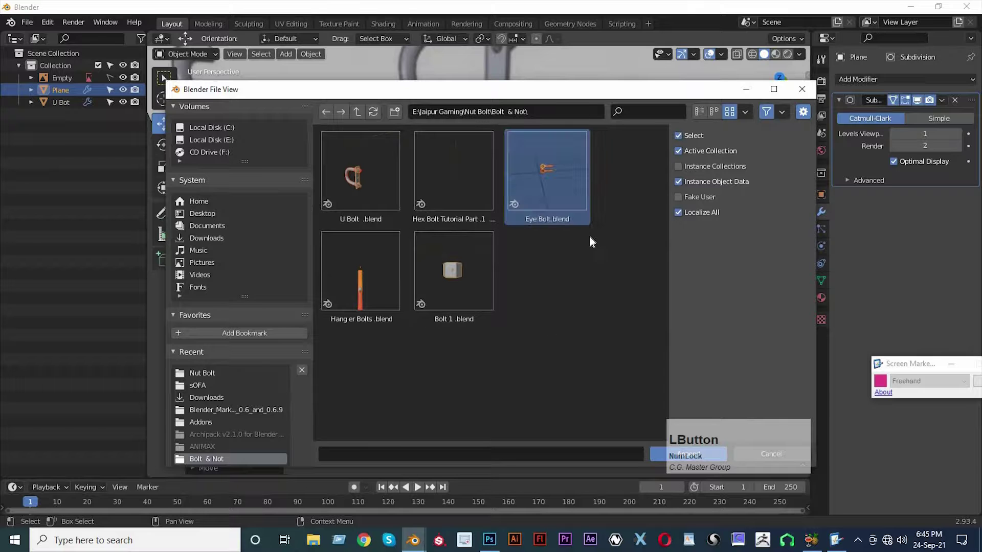
left_click(450, 283)
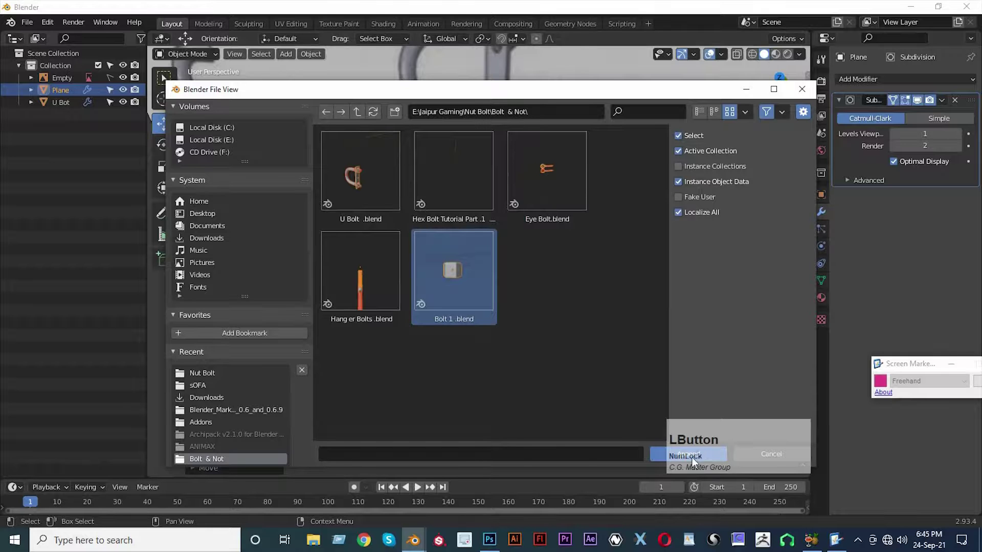
left_click(655, 456)
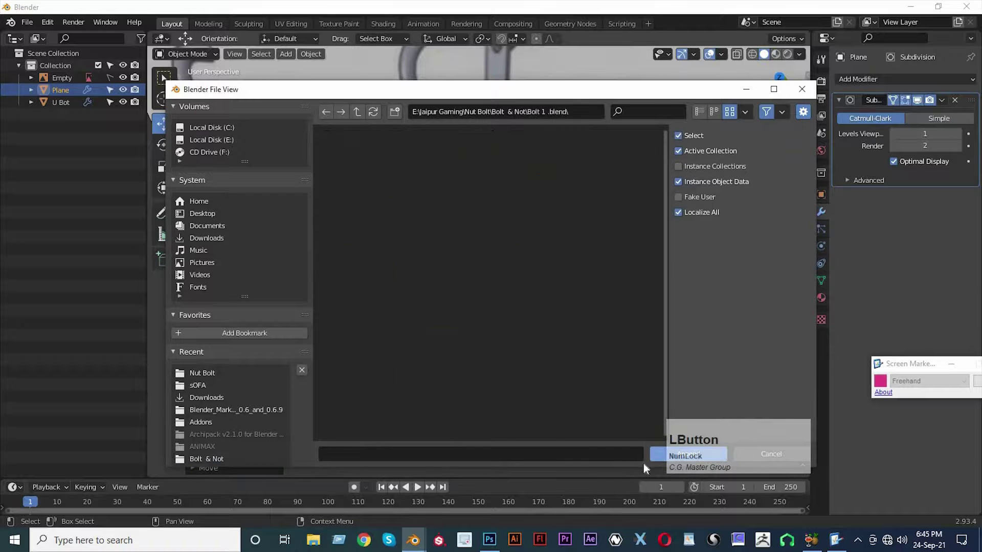
double_click(485, 204)
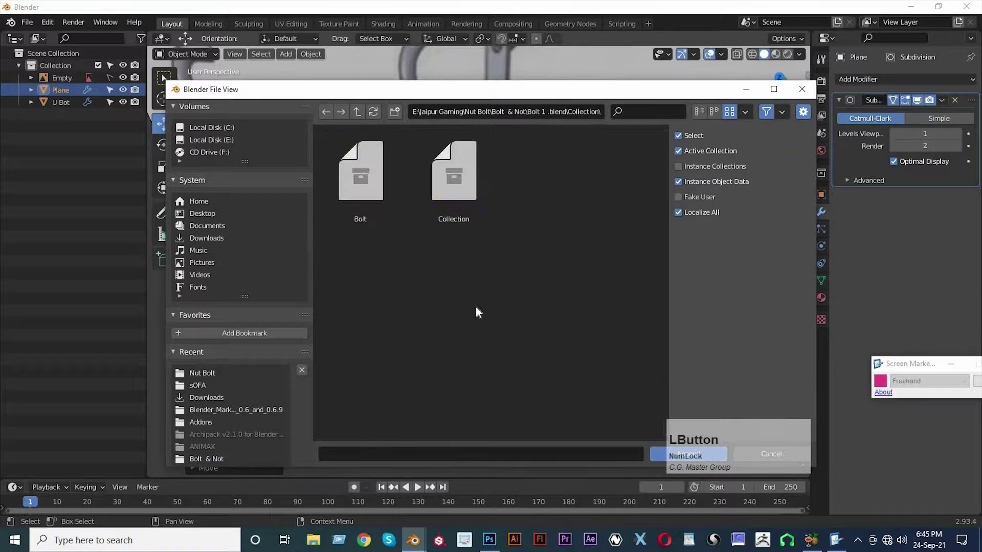
left_click(392, 203)
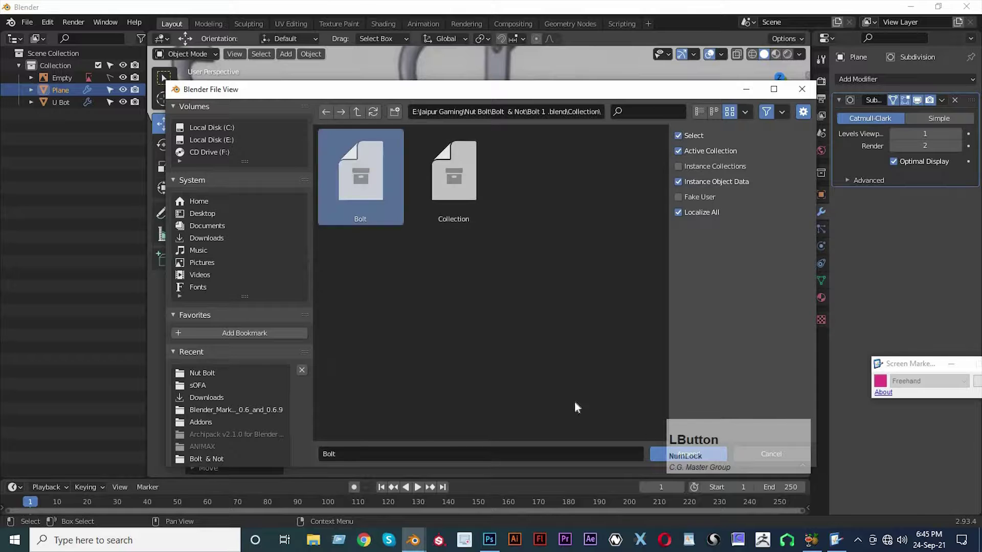
left_click(648, 454)
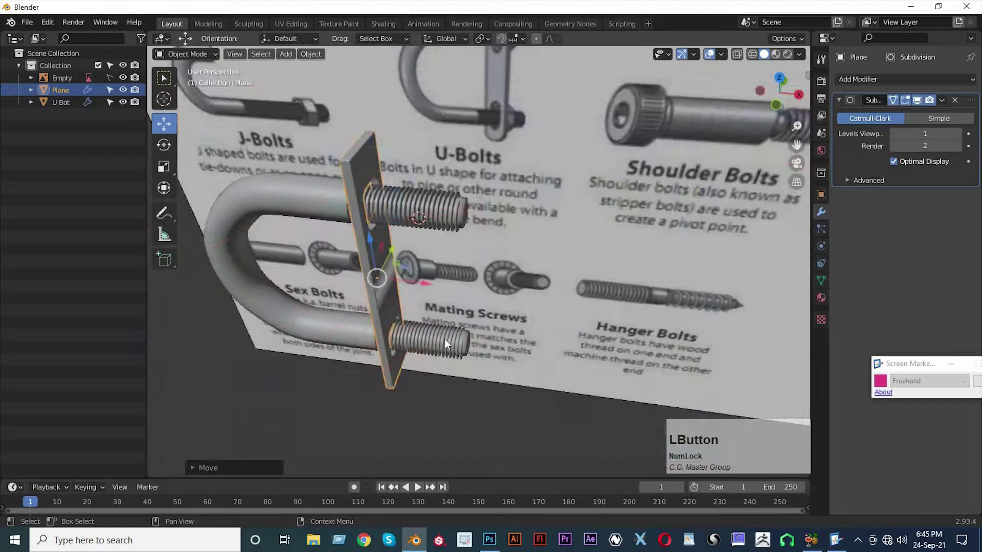
Delete both cylinder objects of the appended Bolt collection
scroll(440, 332, "down", 5)
scroll(465, 277, "down", 6)
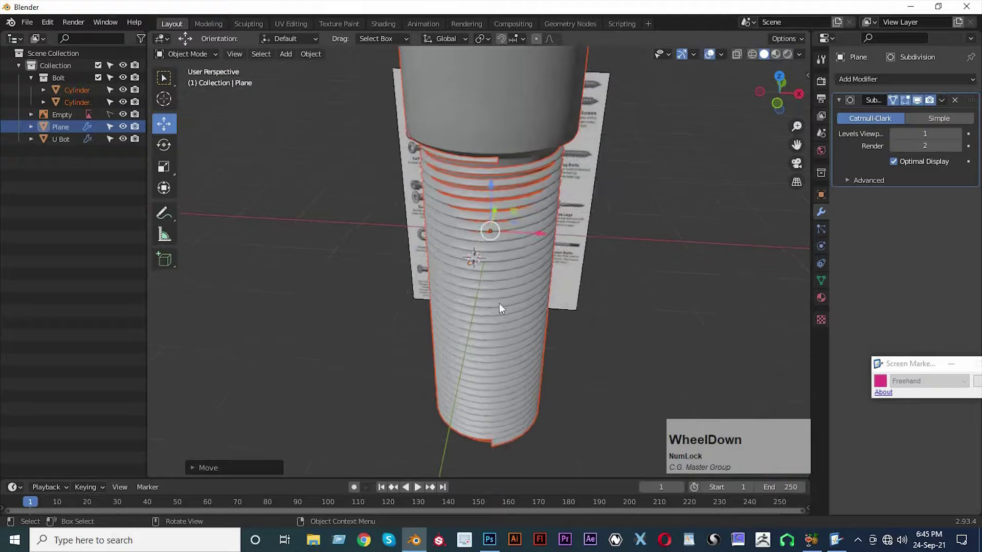
middle_click_drag(493, 308, 576, 271)
scroll(509, 290, "up", 2)
middle_click_drag(510, 291, 521, 327)
left_click(513, 312)
key("Delete")
left_click(515, 379)
key("Delete")
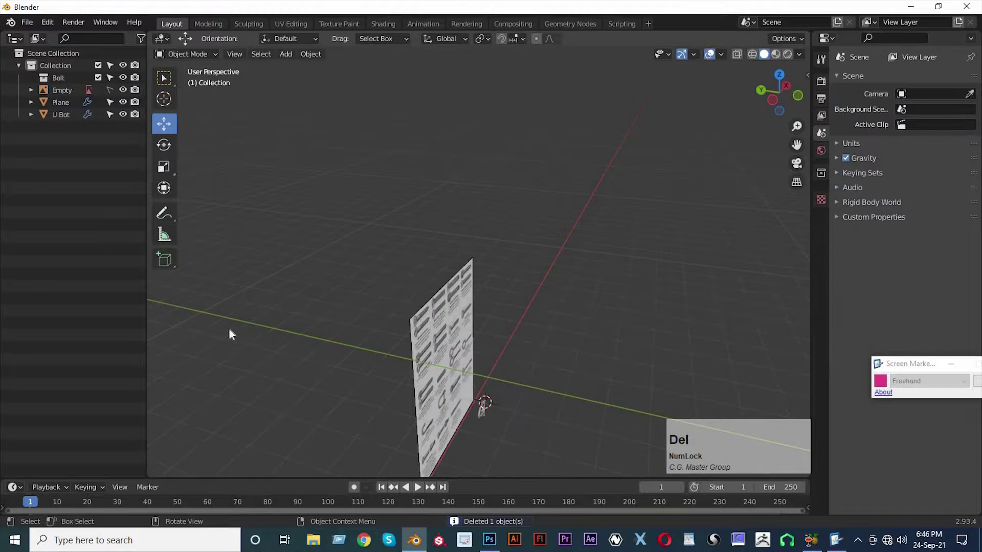
Append the collection named Collection from Bolt 1 .blend to bring in the hex nut
left_click(29, 23)
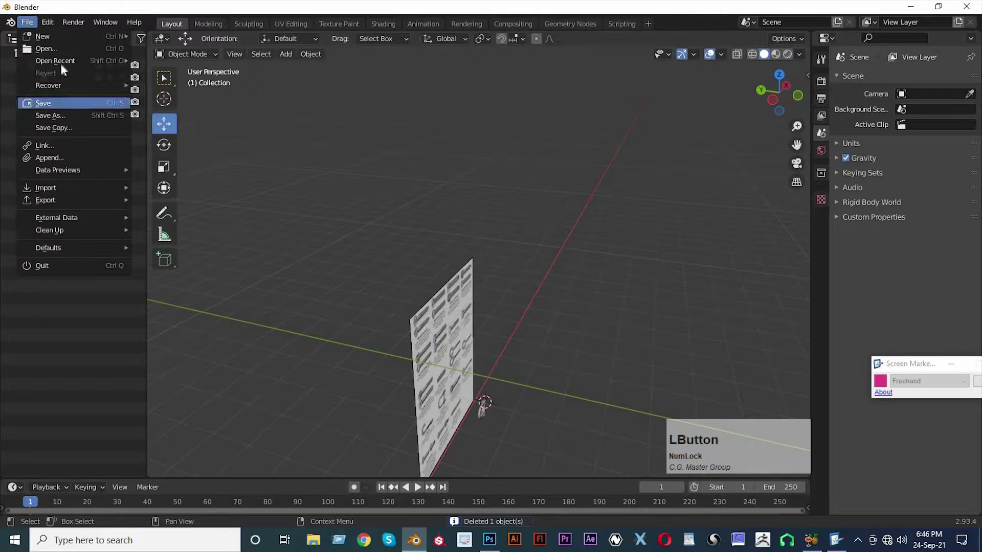
left_click(71, 157)
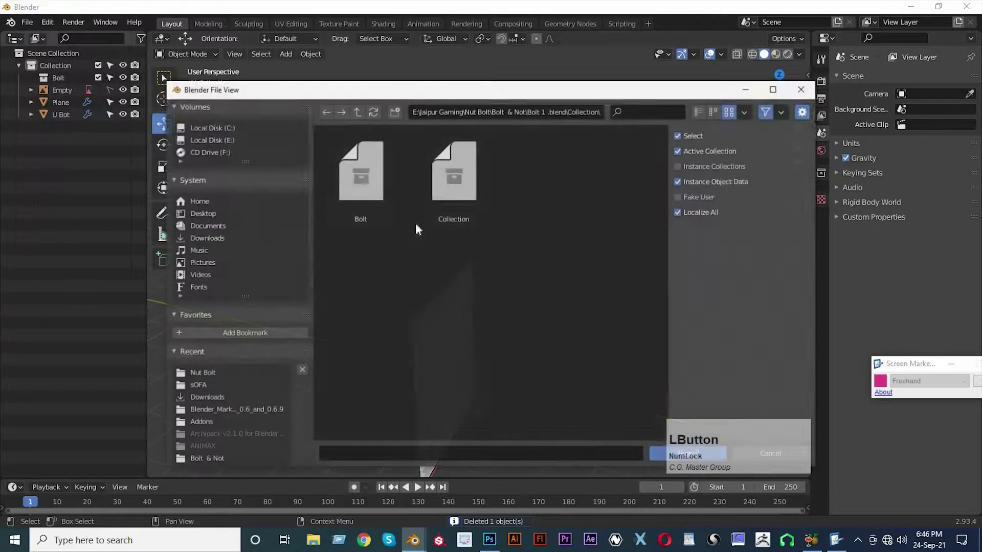
double_click(460, 206)
middle_click_drag(506, 340, 470, 329)
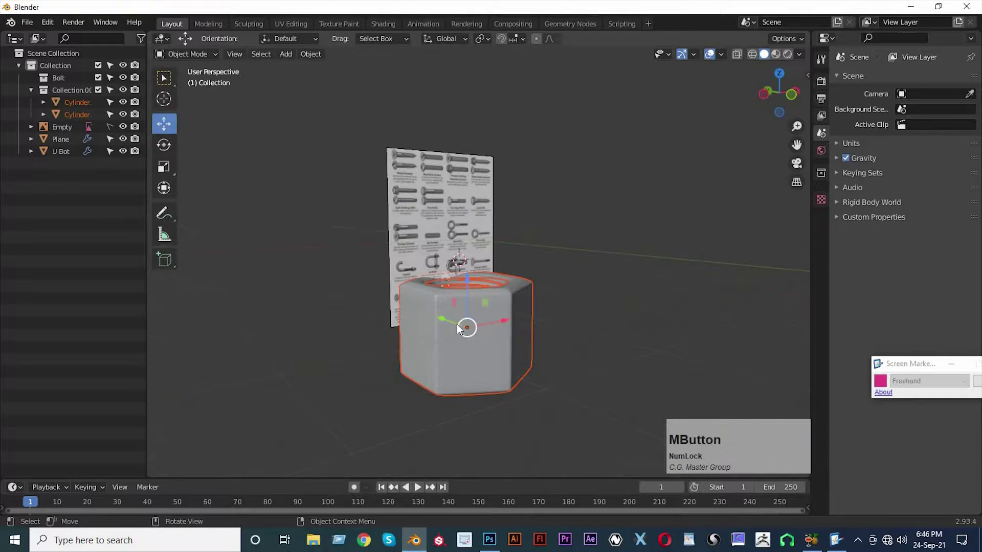
In the front view, scale the appended hex nut down and rotate it a quarter turn so its axis runs along X
key("KP_1")
scroll(450, 342, "up", 5)
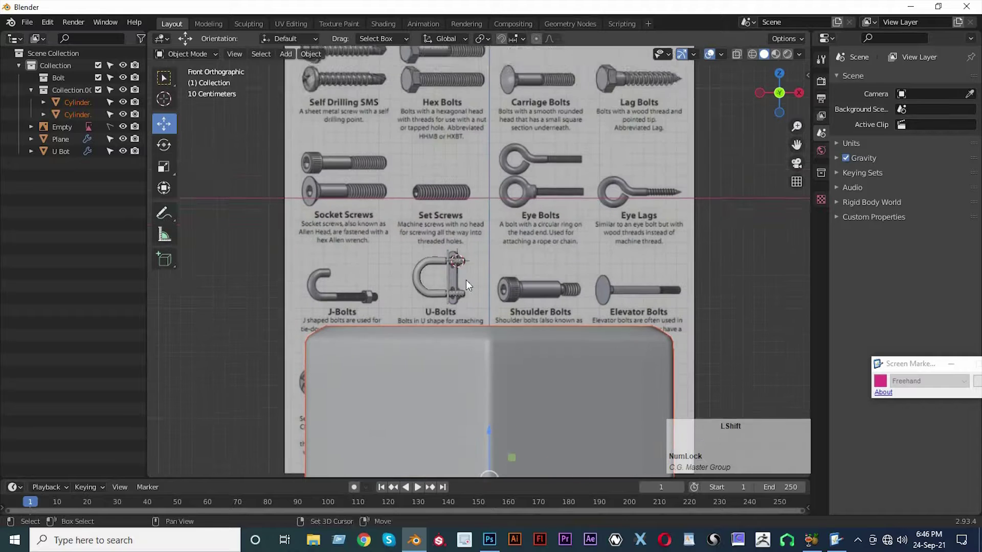
middle_click_drag(466, 292, 467, 236, "shift")
key("s")
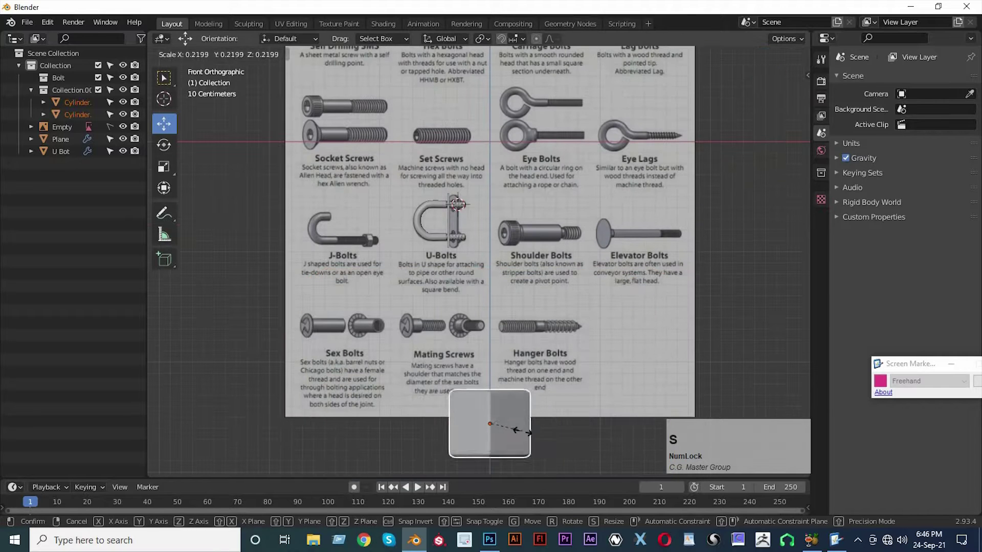
left_click(528, 438)
key("r")
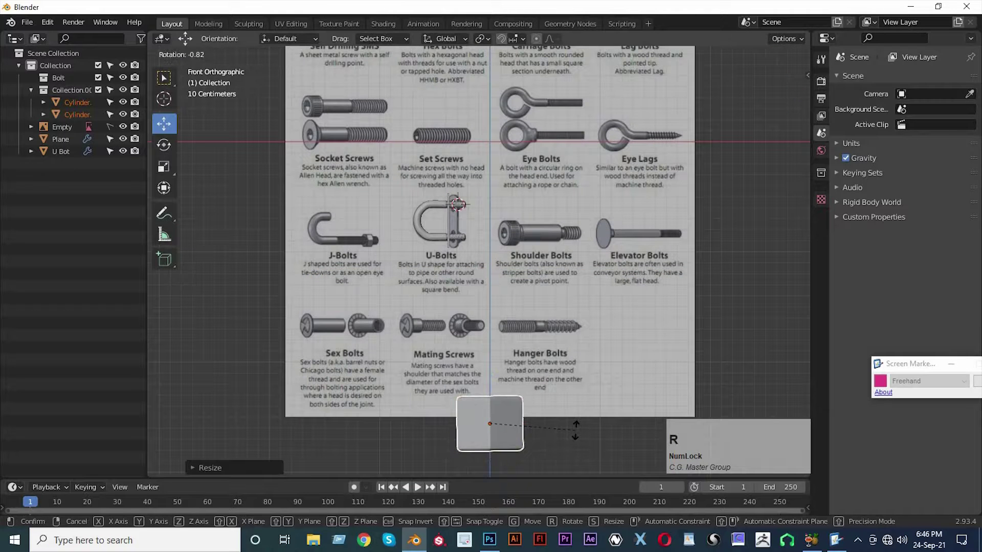
key("KP_0")
key("KP_Enter")
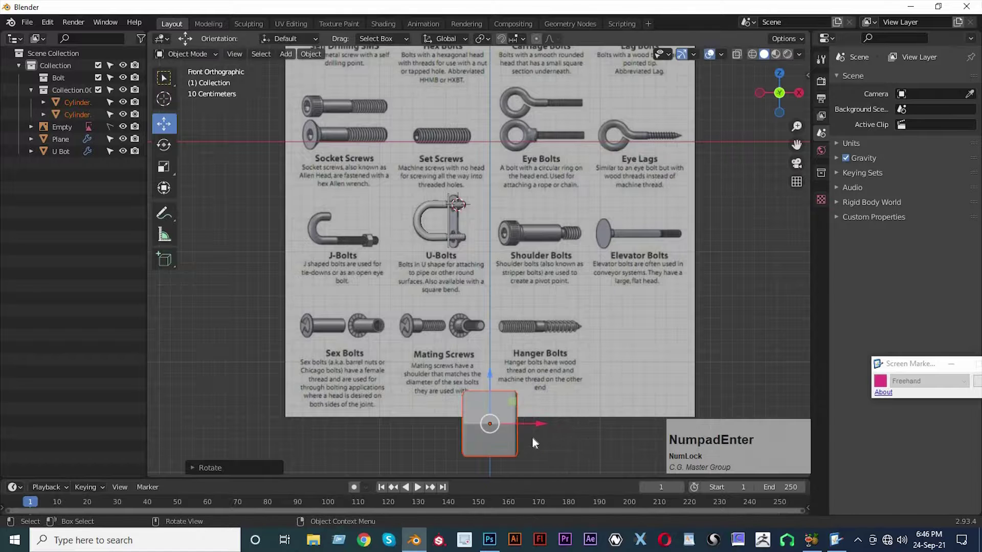
Move the appended hex nut to the end of the U-bolt's upper threaded rod and scale it down
scroll(511, 442, "up", 1)
left_click_drag(493, 427, 467, 207)
scroll(468, 207, "up", 3)
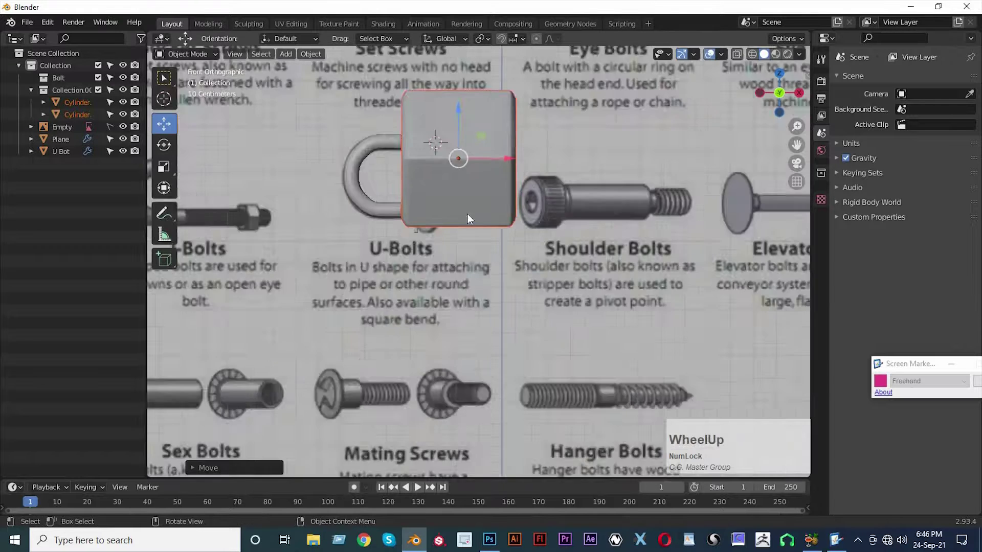
key("s")
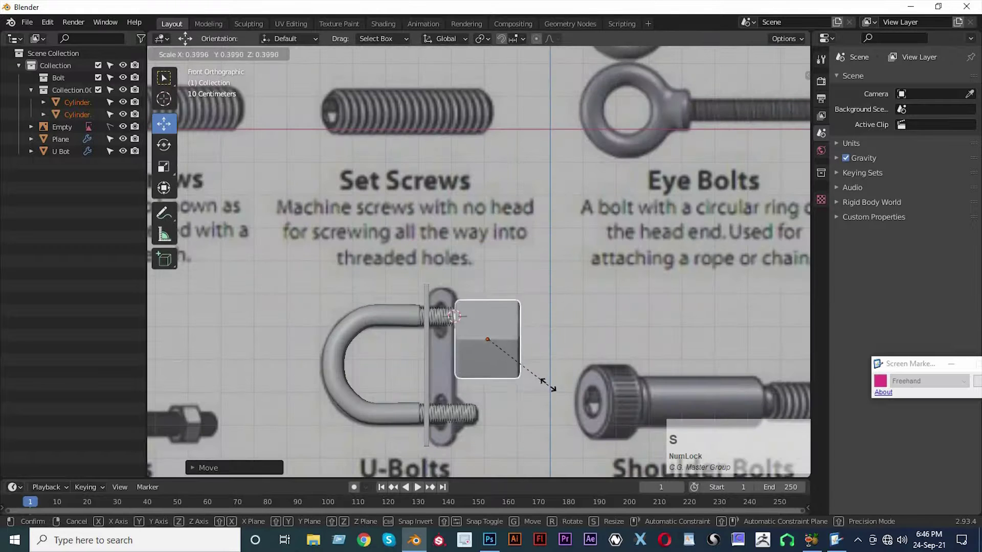
left_click(527, 367)
Center the hex nut on the upper threaded rod and fine-tune its size to suit the rod
scroll(527, 367, "up", 4)
left_click_drag(537, 344, 473, 285)
key("s")
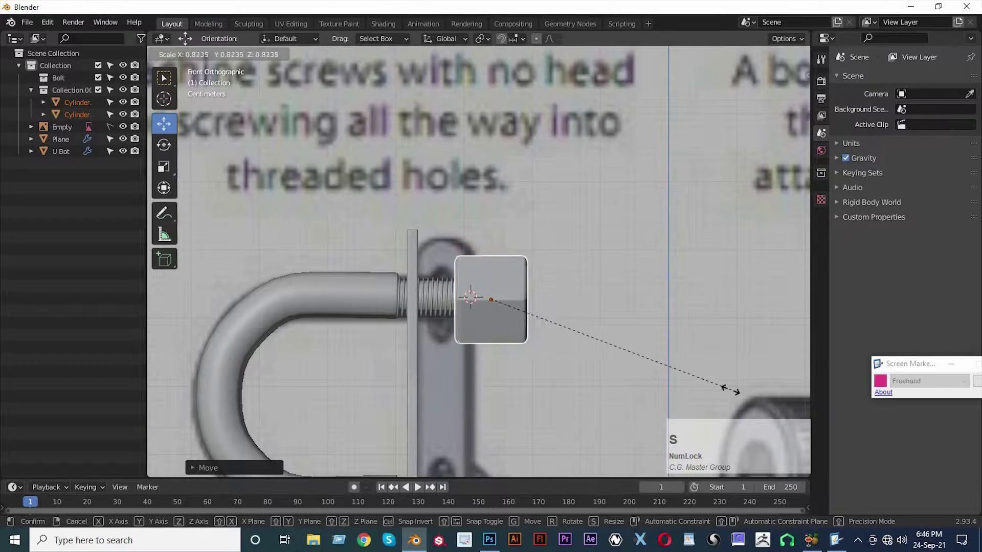
left_click(551, 321)
scroll(550, 320, "up", 5)
middle_click_drag(550, 321, 582, 331)
left_click(583, 332)
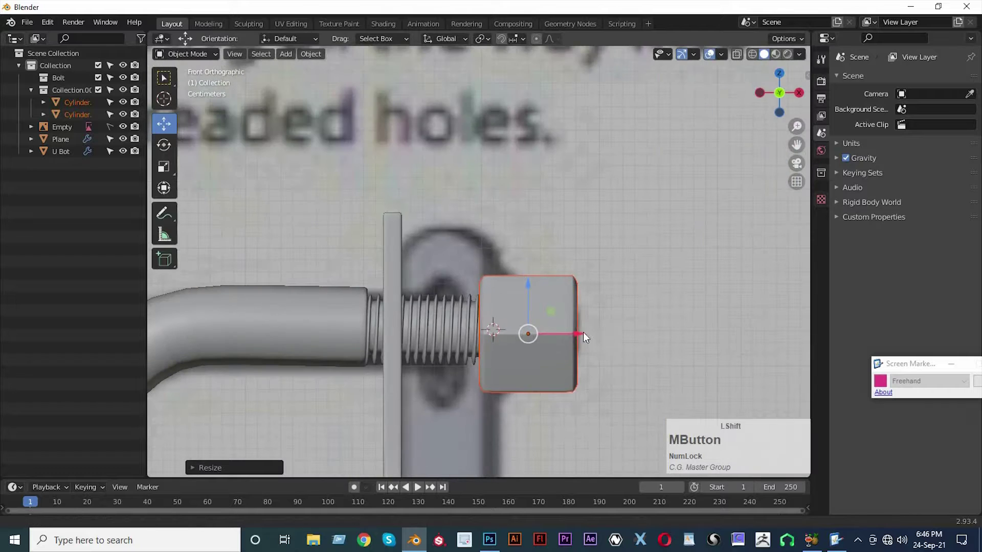
Slide the nut onto the upper threaded rod, and scale the hex nut body down slightly to fit closer around the threads
scroll(606, 380, "down", 1)
mouse_move(607, 381)
middle_mouse_down()
mouse_move(648, 378)
mouse_move(600, 379)
middle_mouse_up()
key("KP_Decimal")
scroll(648, 378, "down", 3)
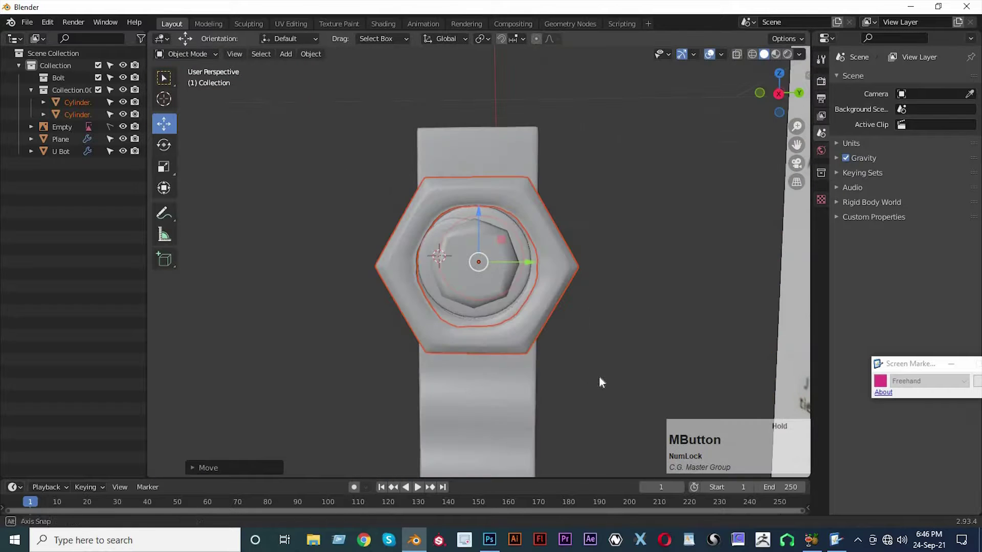
left_click(650, 350)
middle_click_drag(650, 350, 639, 358)
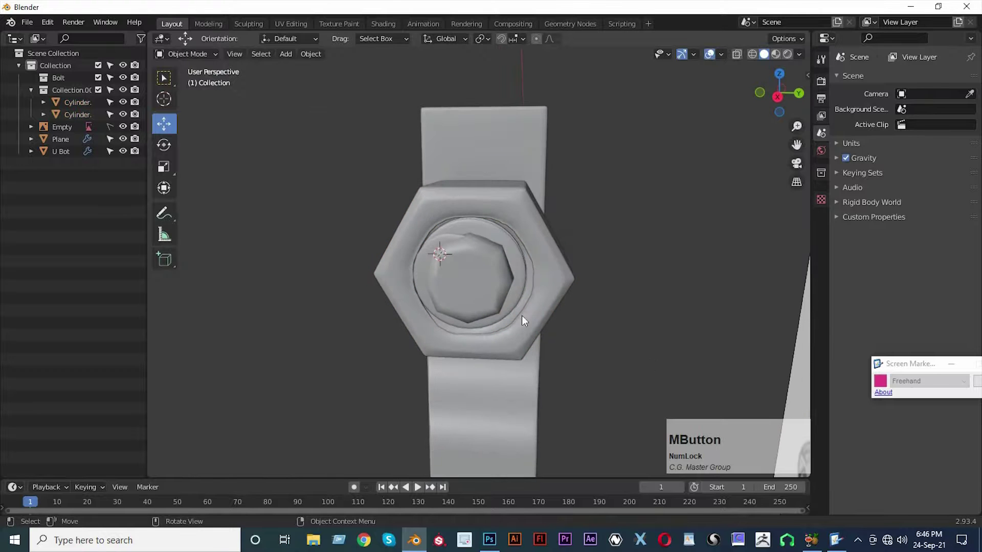
left_click(522, 317)
key("s")
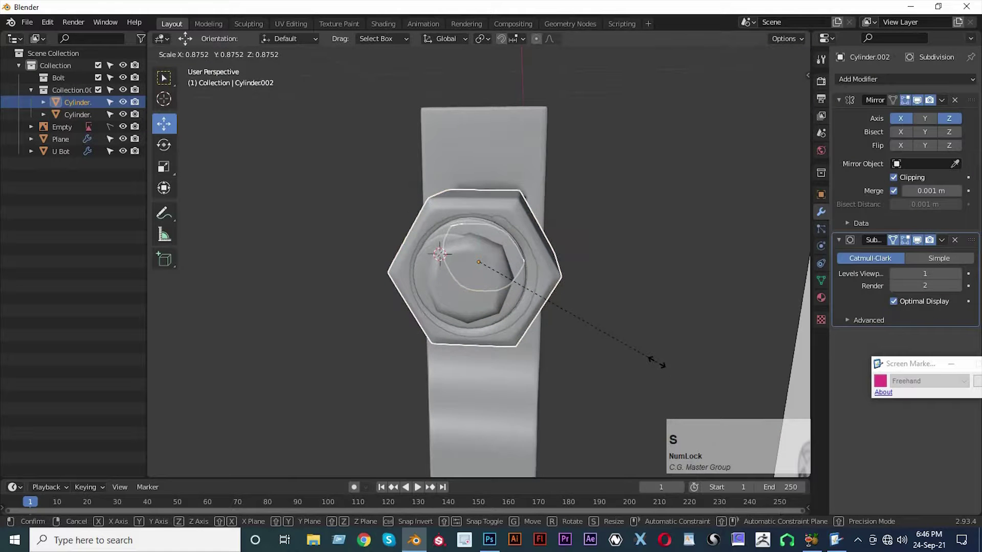
left_click(661, 365)
left_click(598, 227)
middle_click_drag(598, 227, 496, 272)
Duplicate the hex nut in the front view and move the copy down onto the lower threaded rod
left_click(493, 275)
middle_click_drag(428, 319, 469, 293)
key("KP_1")
key("shift+d")
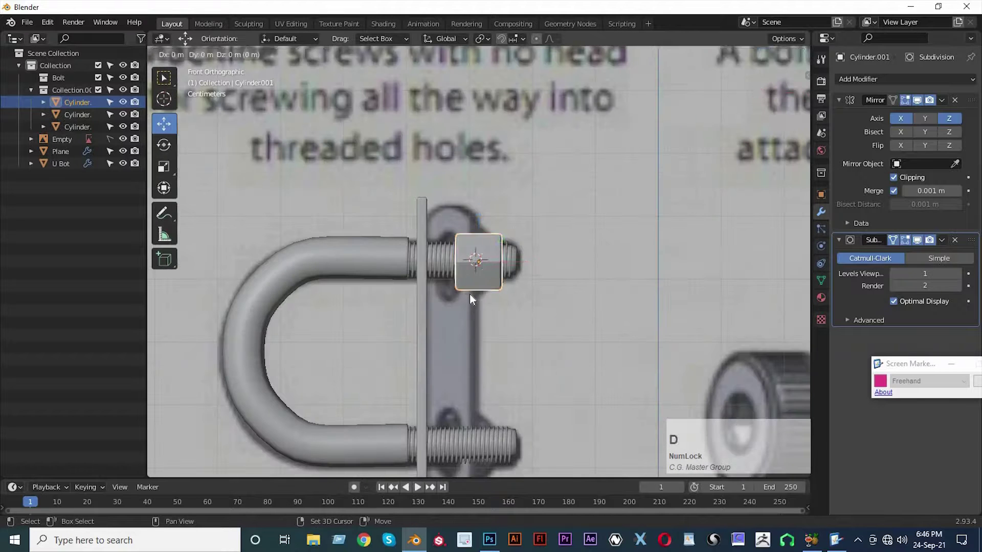
right_click(475, 220)
left_click_drag(479, 220, 483, 404)
scroll(477, 379, "down", 5)
Select both hex nuts and move them along X against the connecting plate
mouse_move(477, 379)
middle_mouse_down()
mouse_move(640, 321)
mouse_move(503, 321)
mouse_move(565, 350)
mouse_move(463, 259)
mouse_move(468, 385)
middle_mouse_up()
scroll(565, 350, "up", 3)
left_click(467, 261)
left_click(468, 384, "shift")
left_click_drag(523, 322, 499, 324)
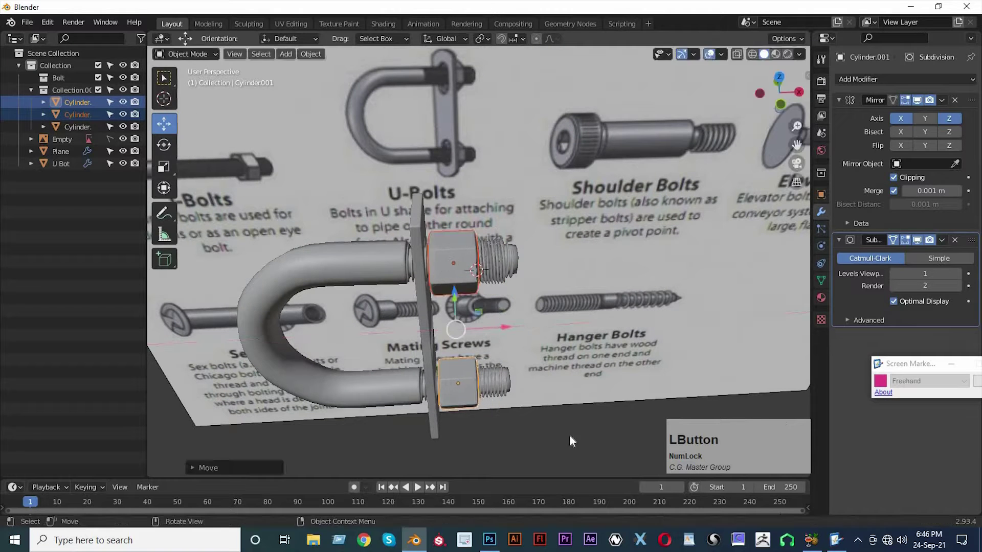
Examine the assembled U-bolt, plate and nuts from several angles and against the reference in the front view
left_click(411, 361)
middle_click_drag(411, 361, 487, 308)
scroll(478, 325, "down", 3)
scroll(449, 280, "up", 2)
middle_click_drag(450, 280, 413, 313)
key("KP_3")
key("KP_1")
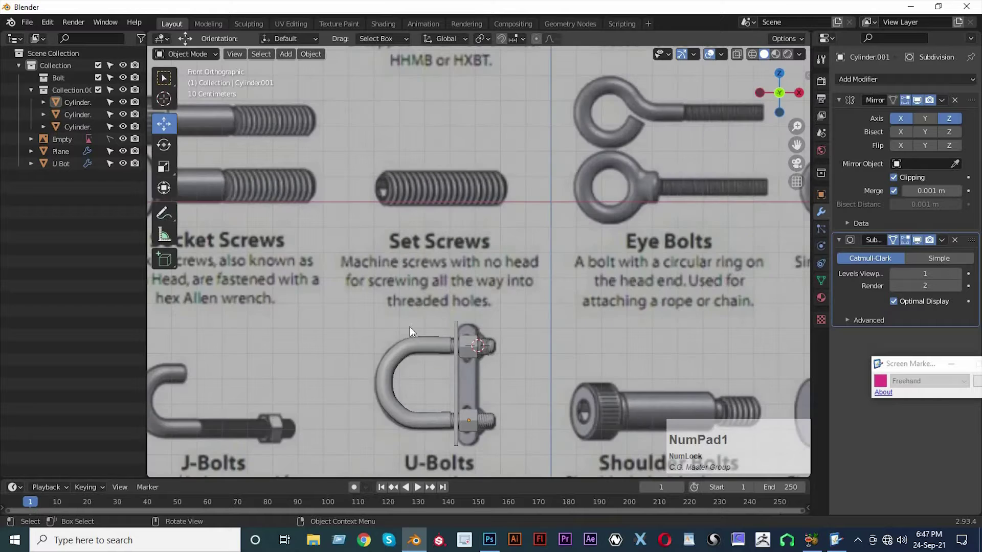
View the Eye Bolts reference drawing up close and bring the Screen Marker controls window fully into view
scroll(409, 326, "up", 3)
middle_click_drag(380, 299, 411, 308, "shift")
scroll(486, 261, "down", 3)
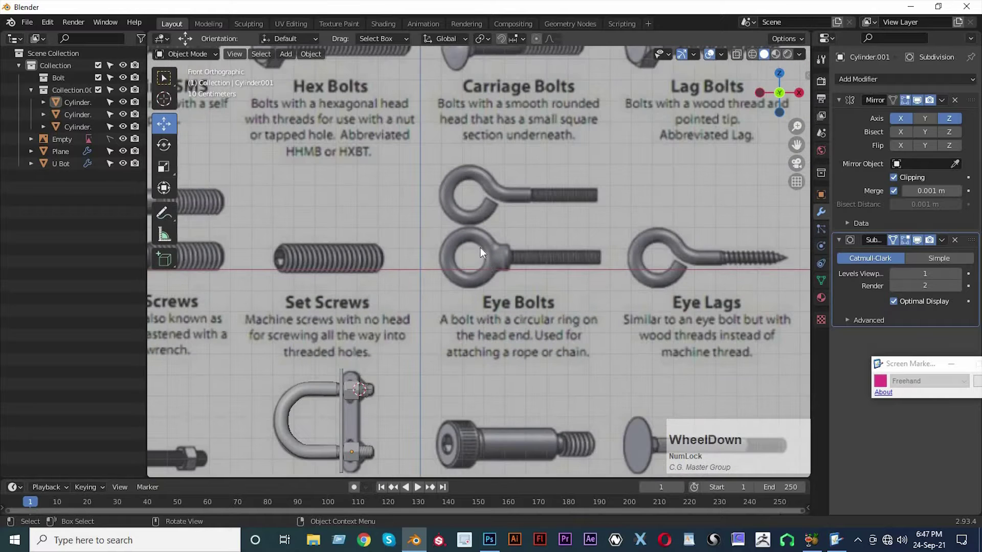
scroll(495, 276, "up", 1)
left_click_drag(935, 361, 842, 341)
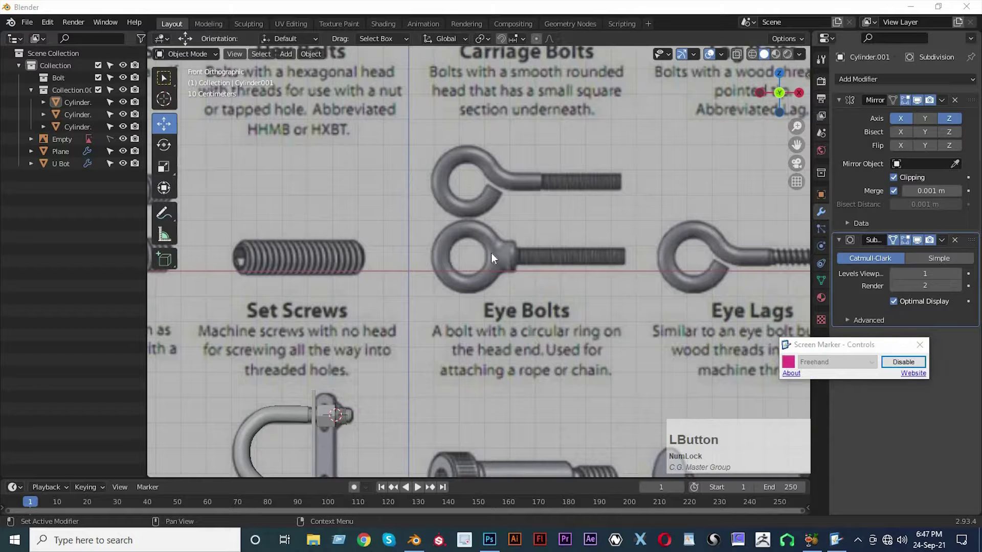